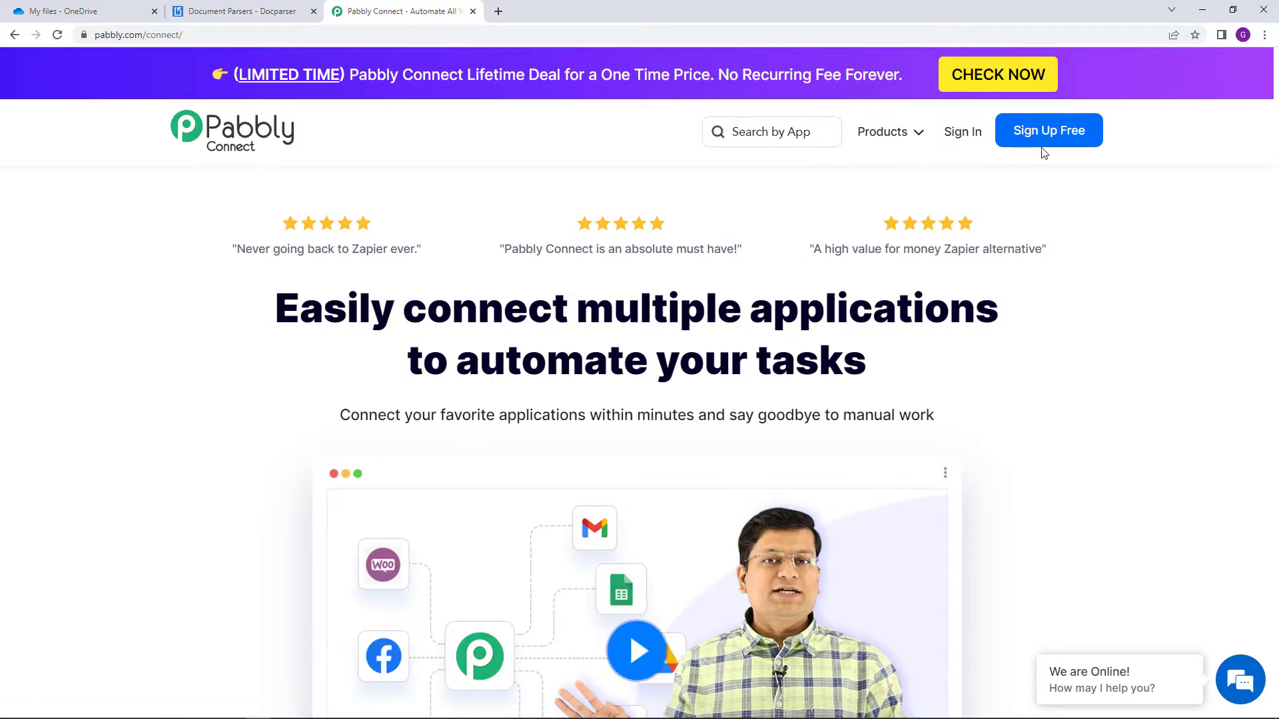
Sign in to Pabbly and open the Pabbly Connect app from the list of all apps
left_click(967, 138)
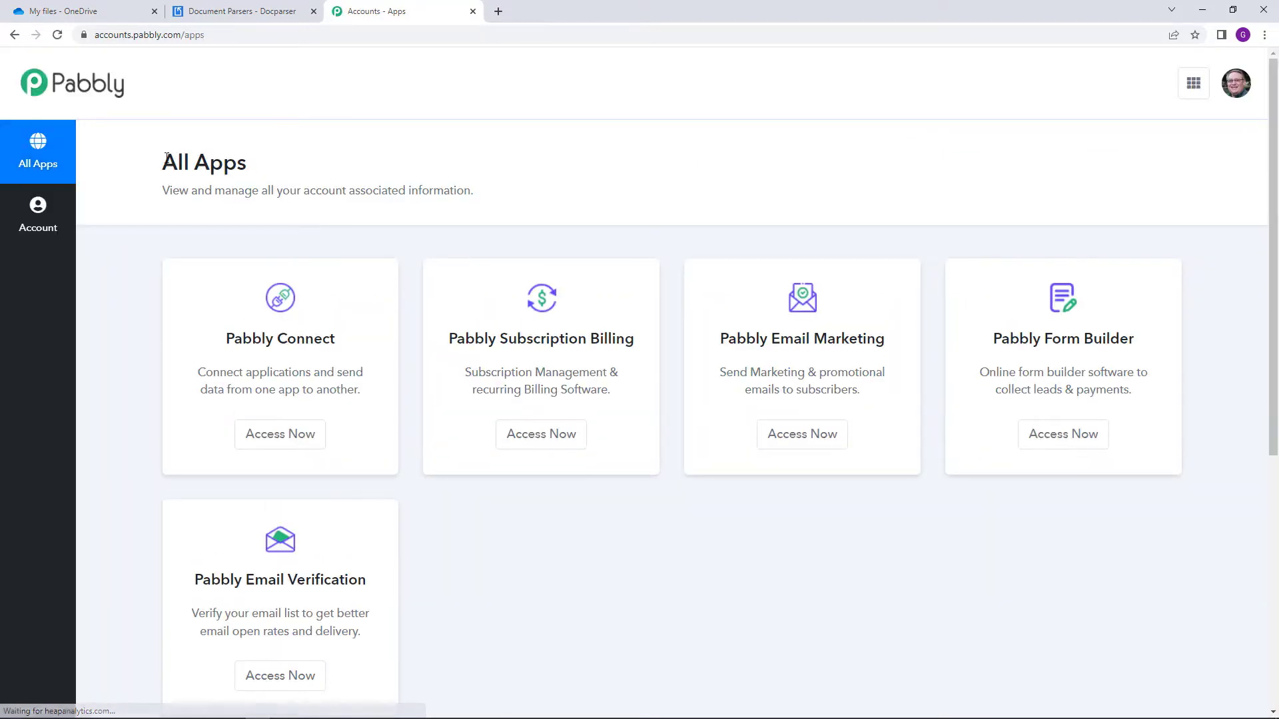
left_click_drag(163, 163, 246, 168)
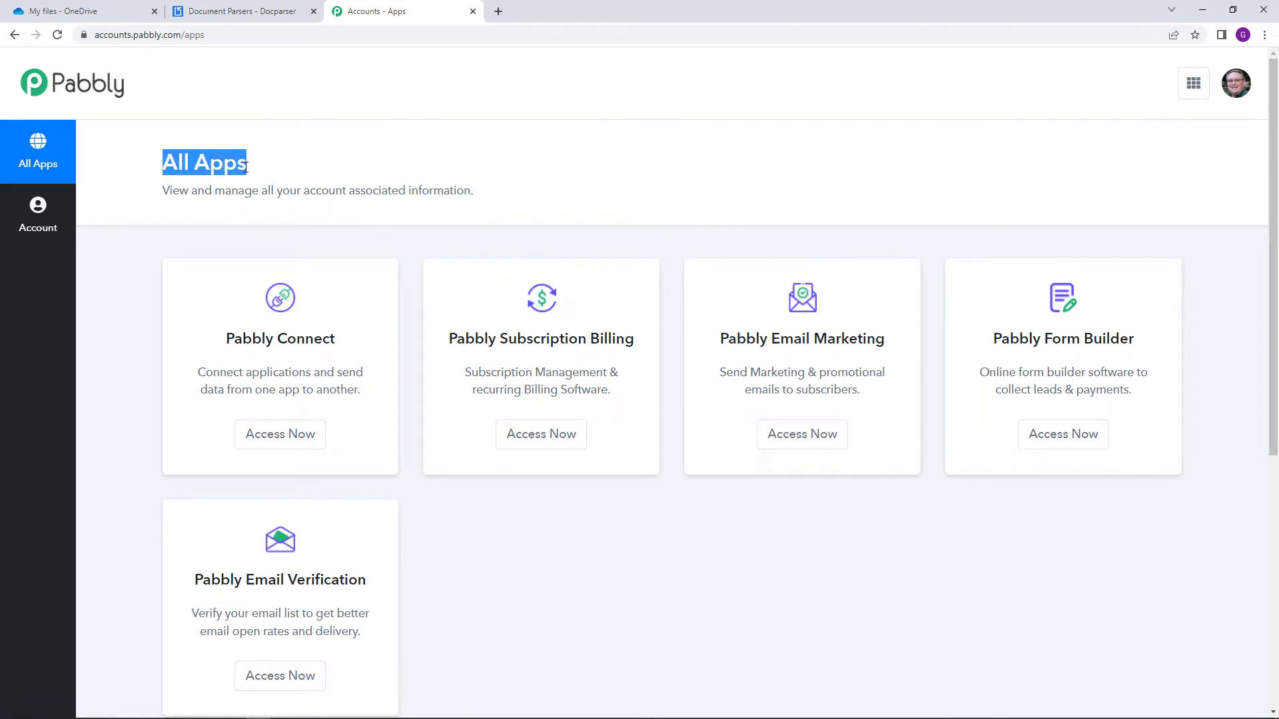
left_click(317, 429)
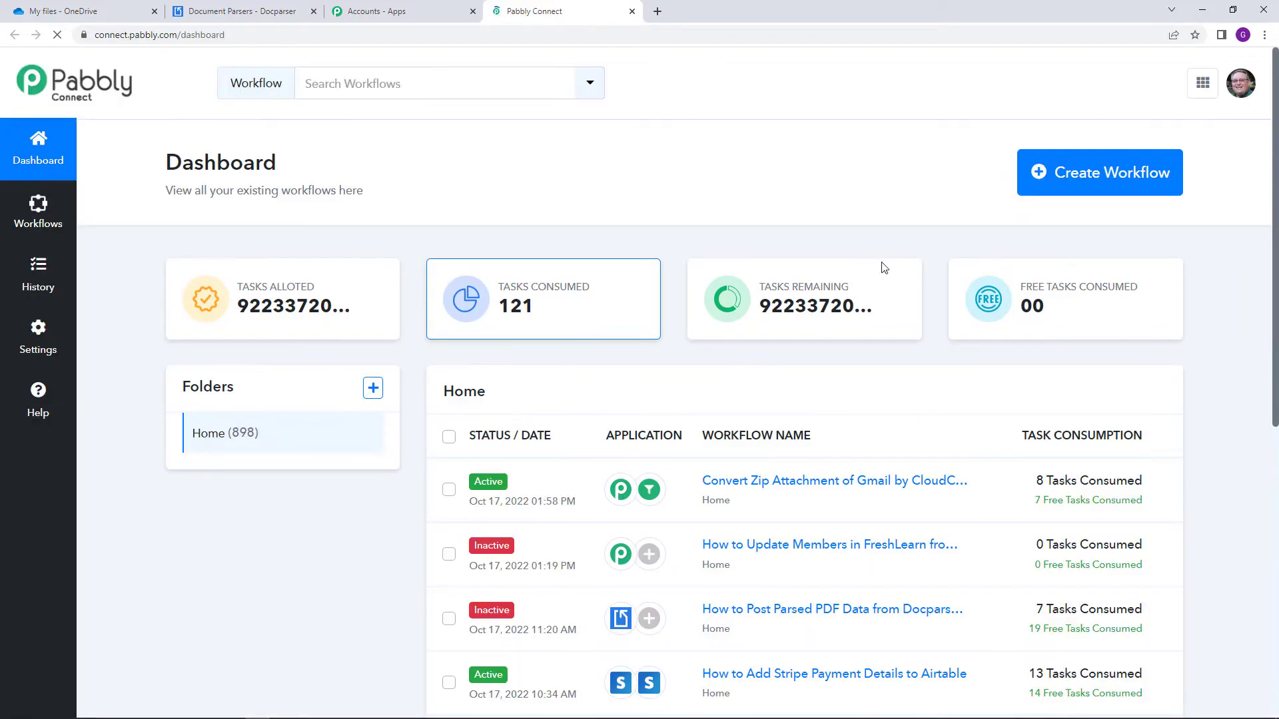
Create a workflow named "New OneDrive Files To Docparser Automation"
left_click(1100, 173)
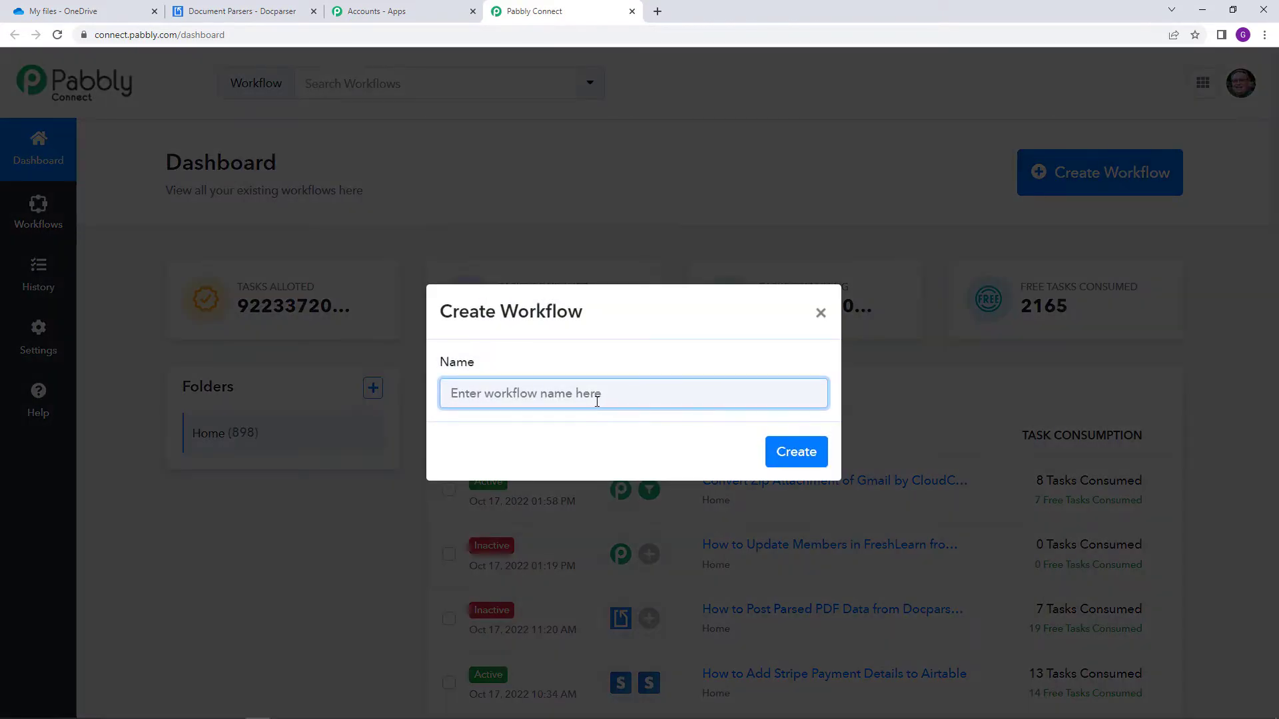
type("New OneDrive Files T")
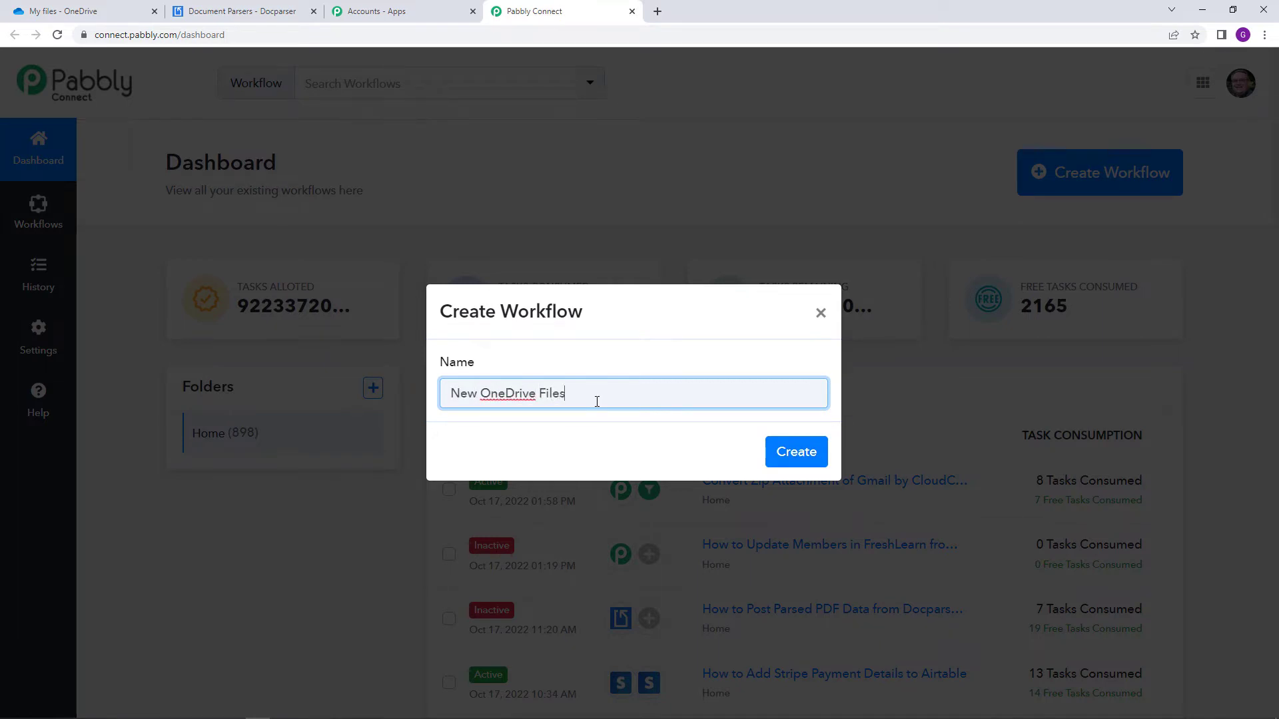
type("o Docparser Automation")
left_click(812, 453)
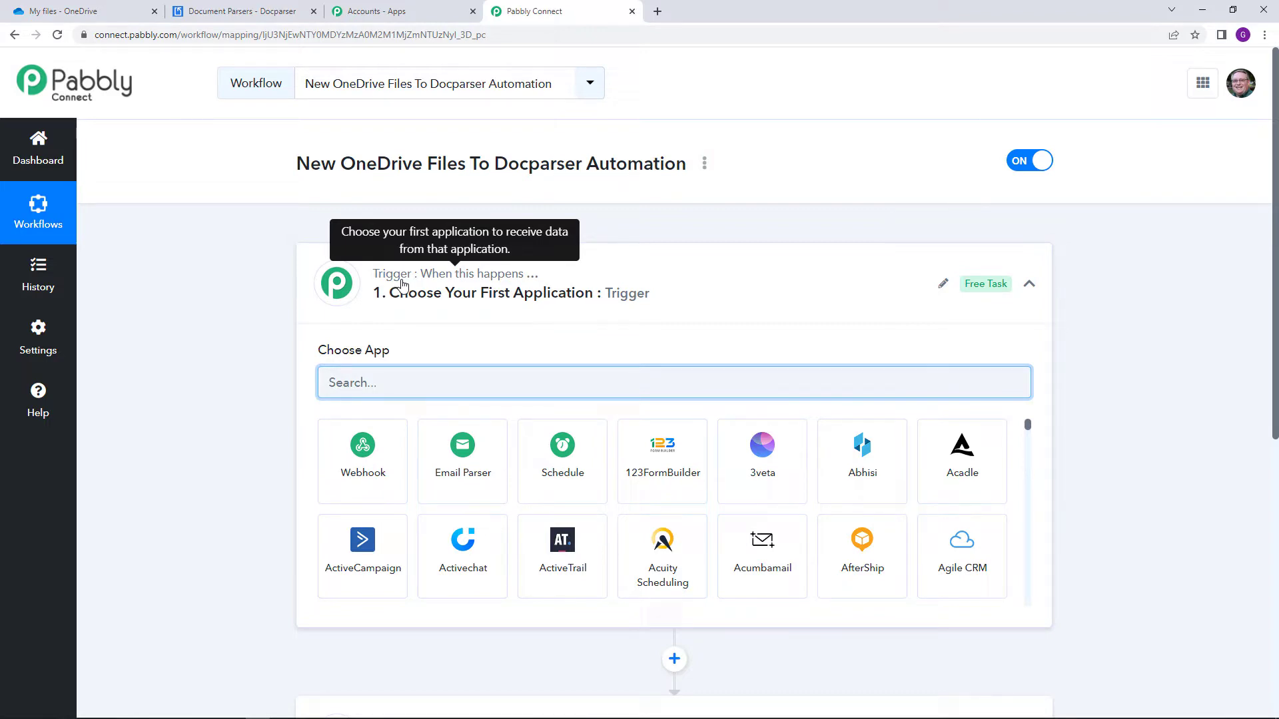
scroll(402, 400, "down", 3)
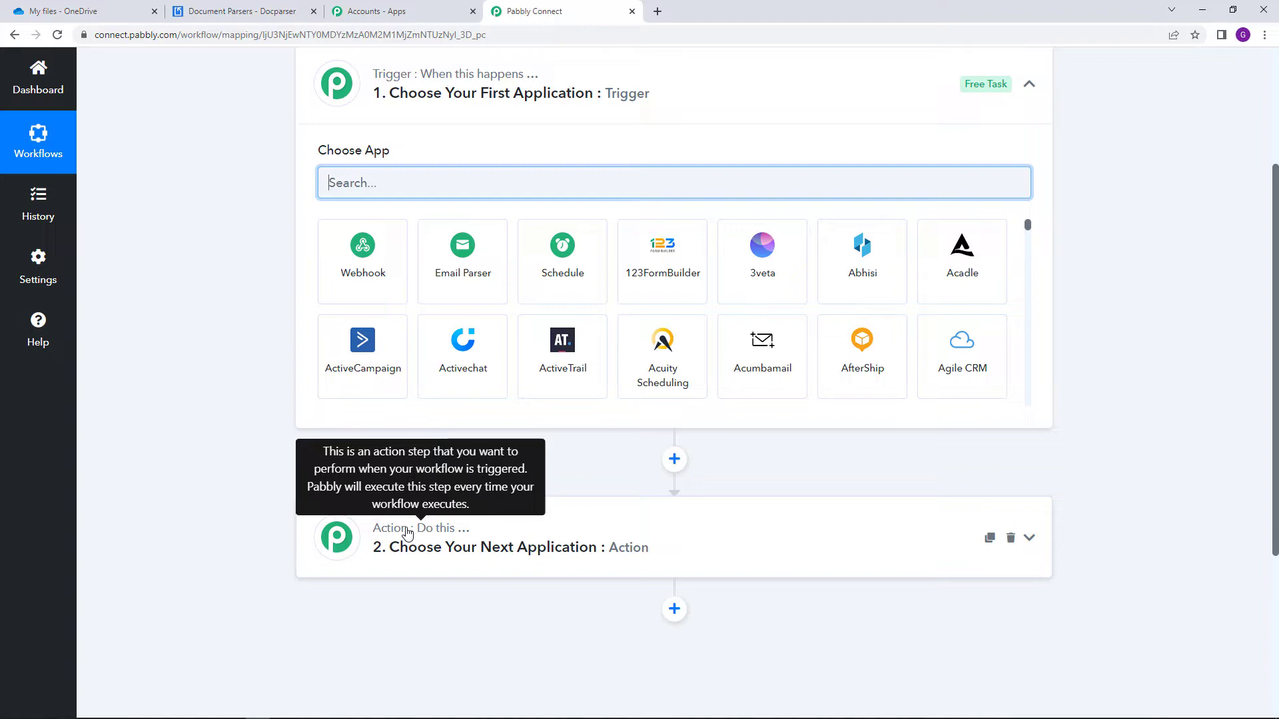
scroll(407, 533, "up", 3)
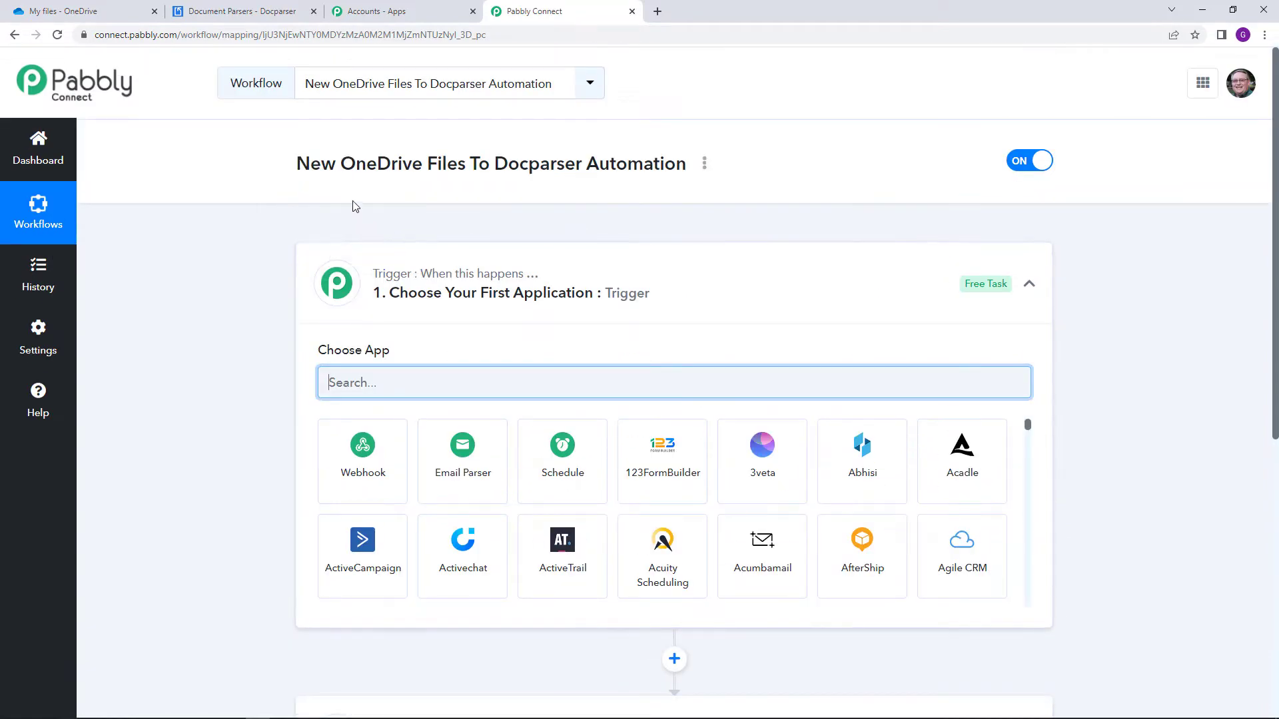
left_click_drag(341, 165, 422, 166)
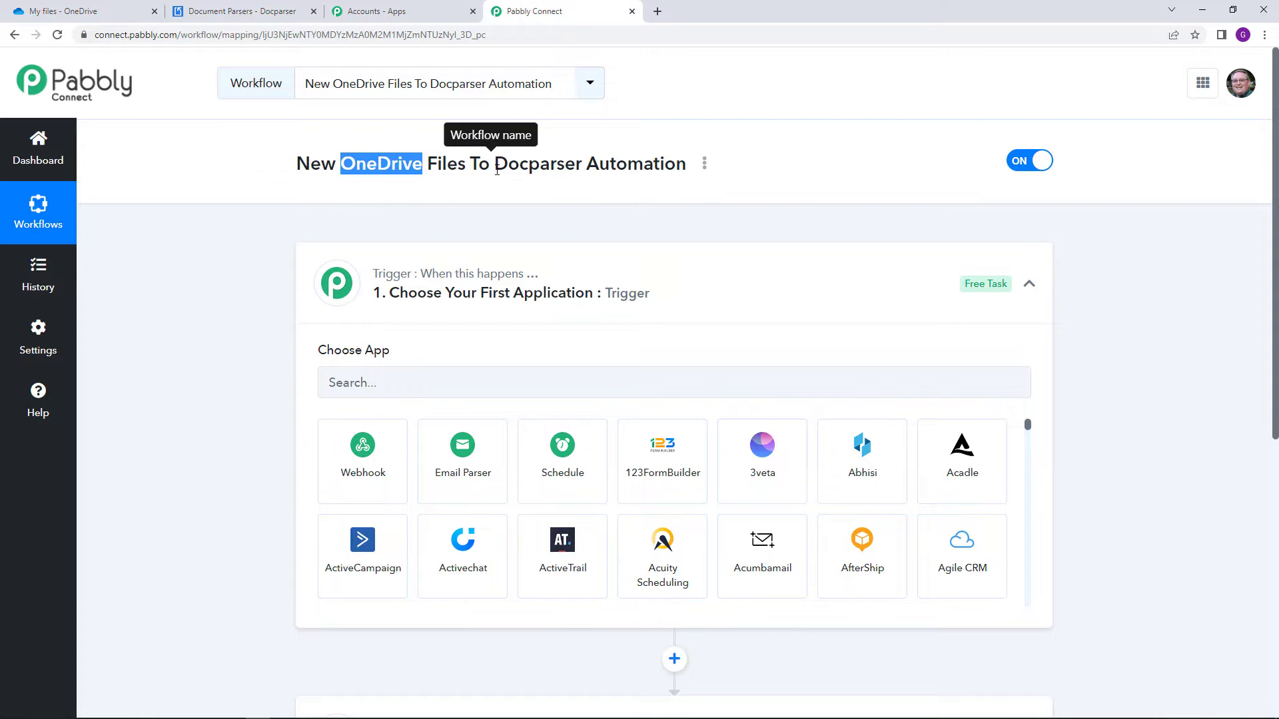
left_click_drag(496, 170, 582, 168)
left_click(551, 246)
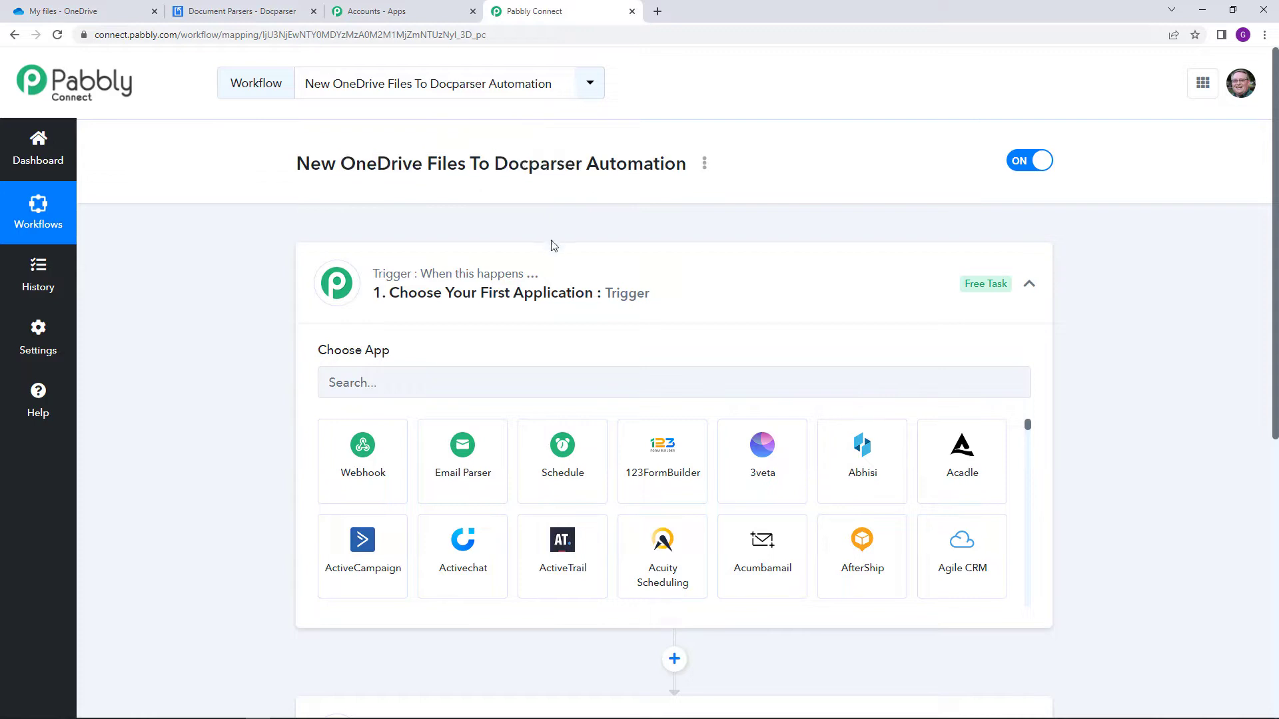
Set the workflow's trigger application to Microsoft OneDrive with New File as the trigger event
scroll(552, 246, "down", 1)
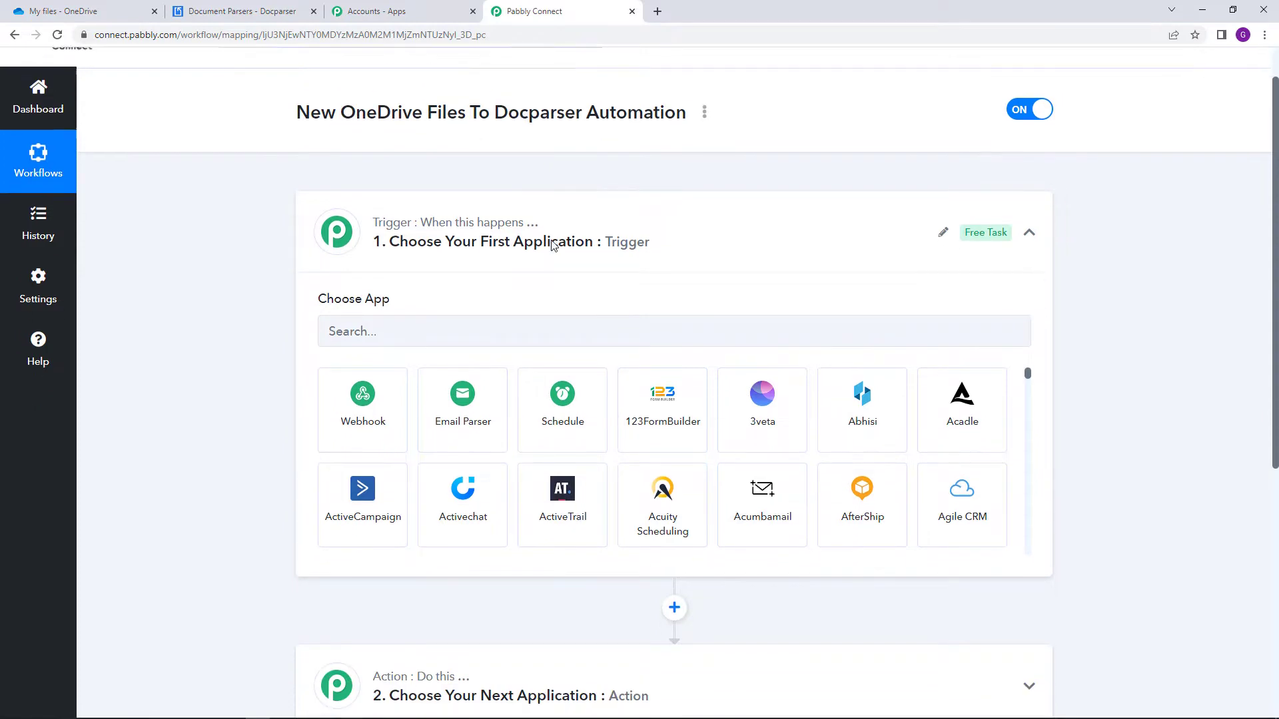
left_click(513, 317)
type("One")
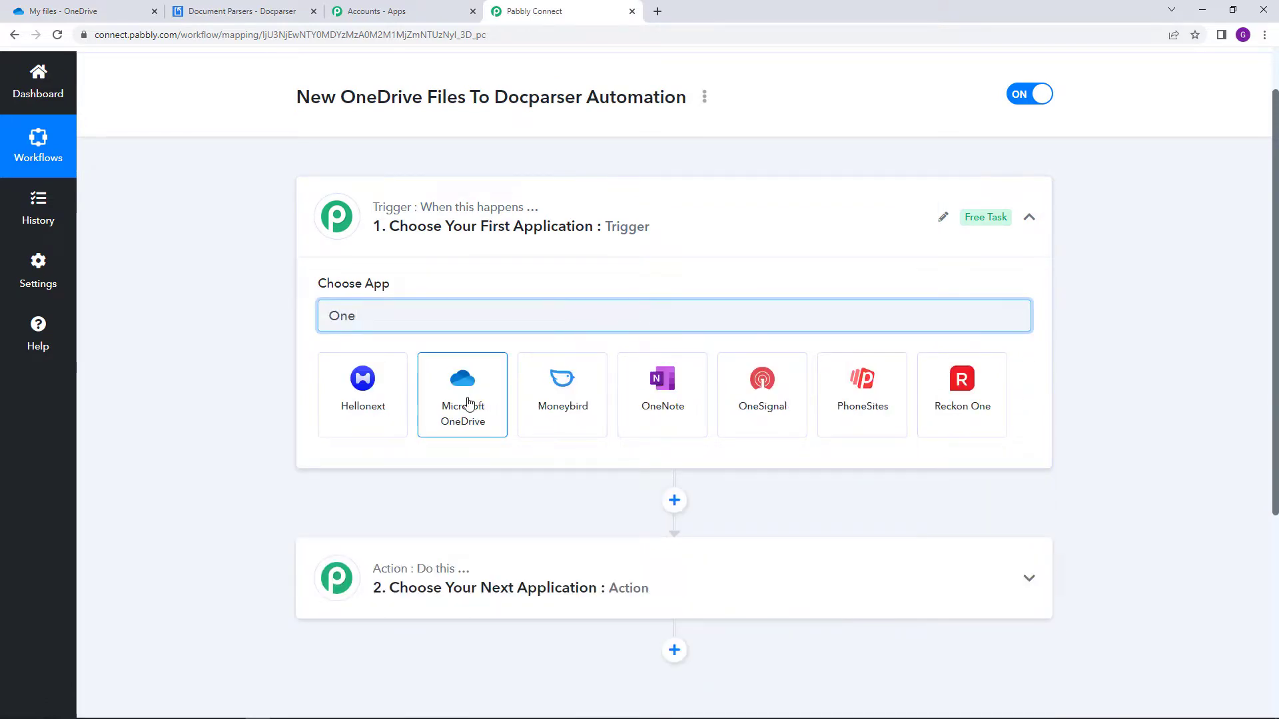
left_click(469, 402)
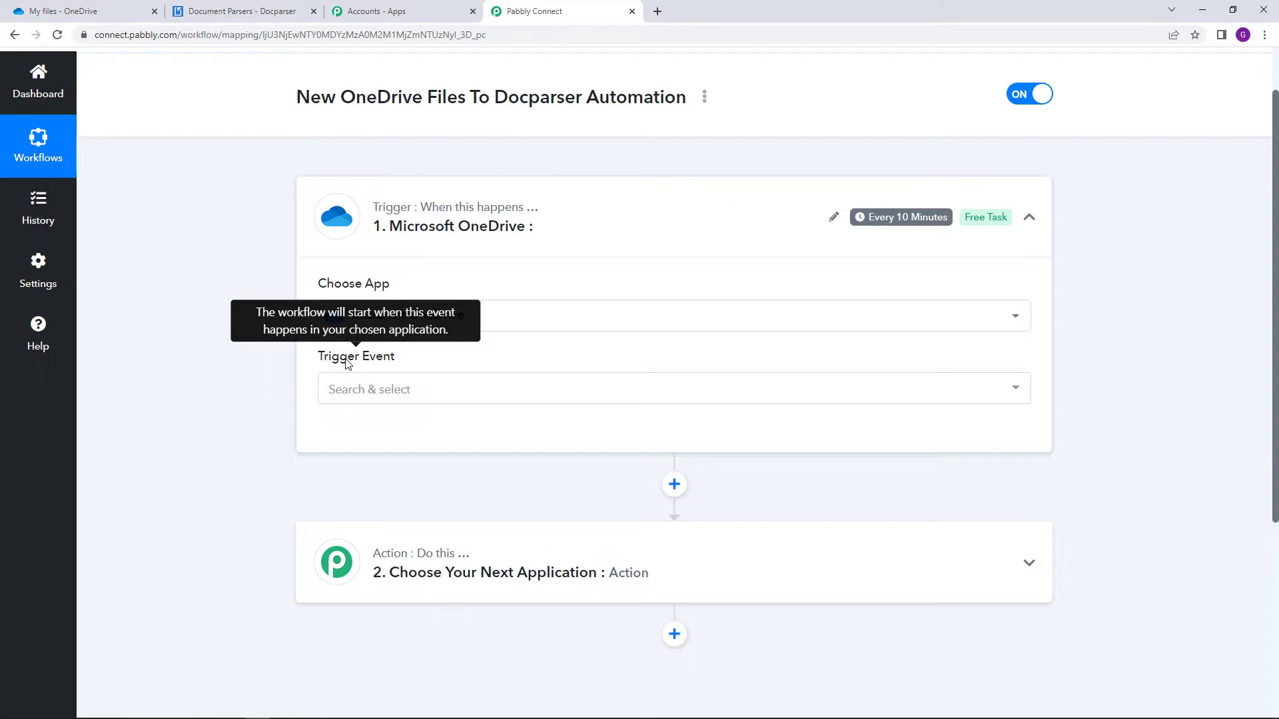
left_click(473, 394)
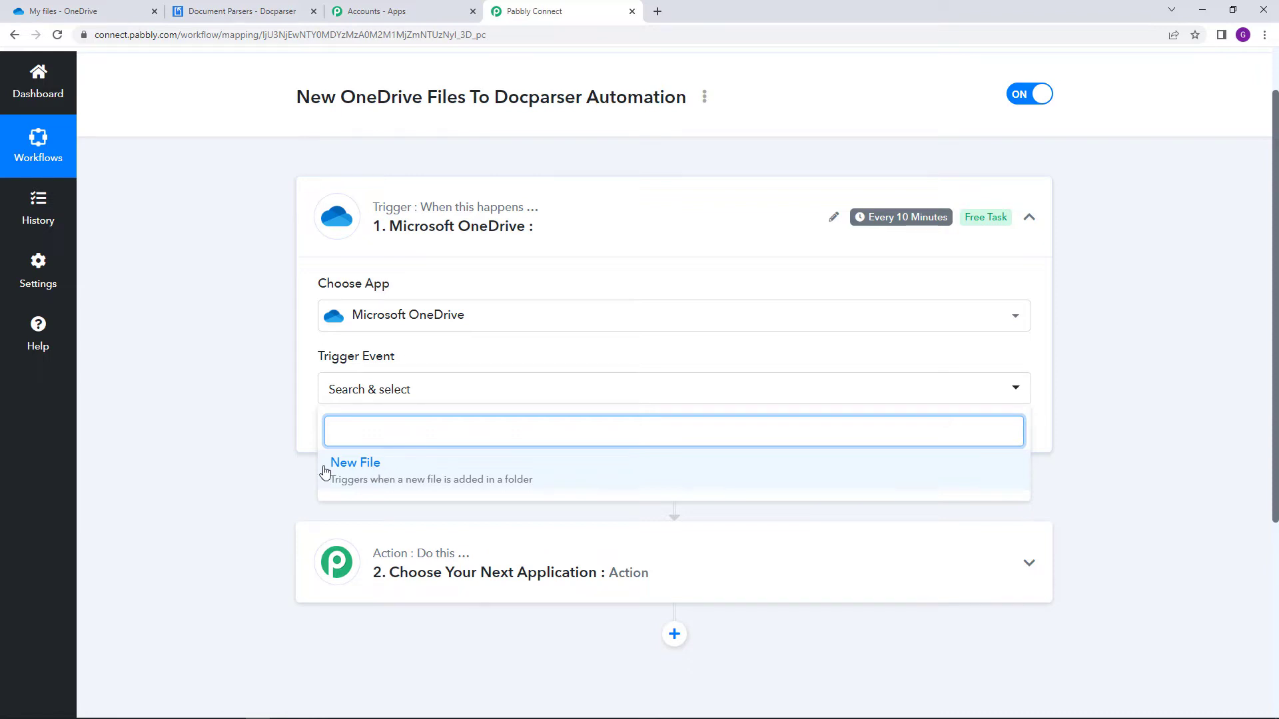
left_click(380, 477)
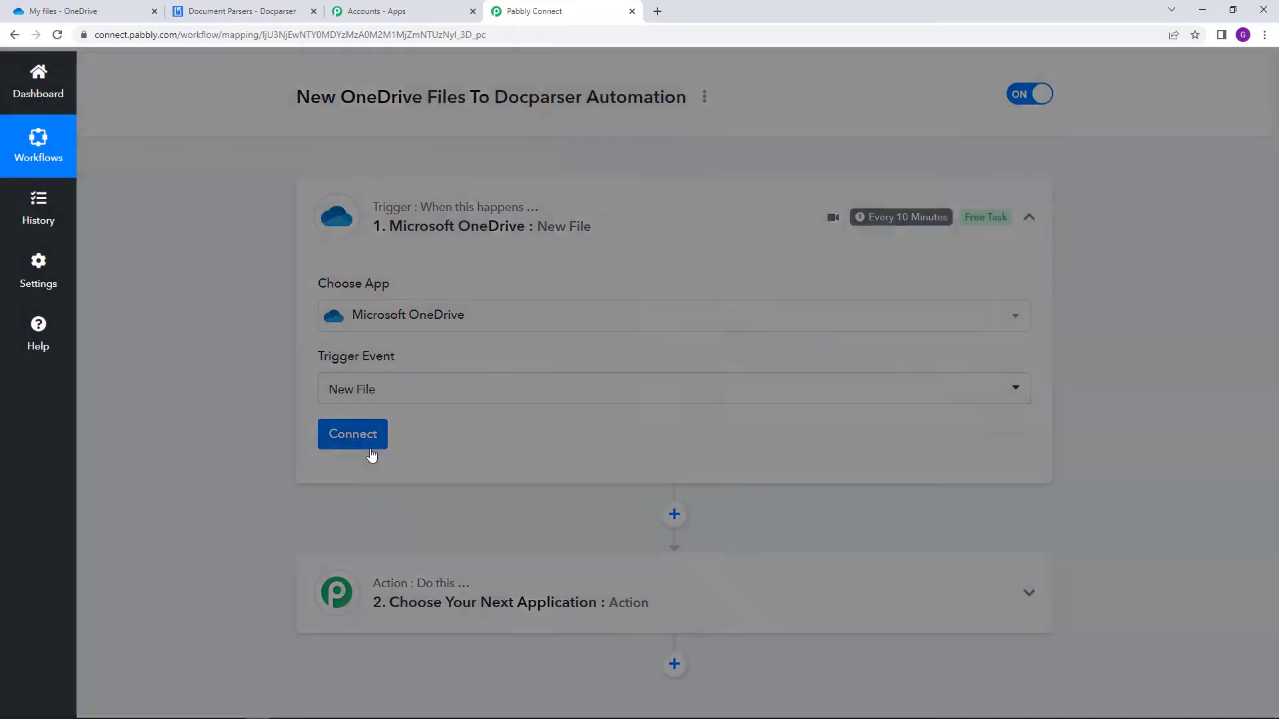
Add a new Microsoft OneDrive connection for the trigger and grant Pabbly Connect the requested account permissions
left_click(371, 455)
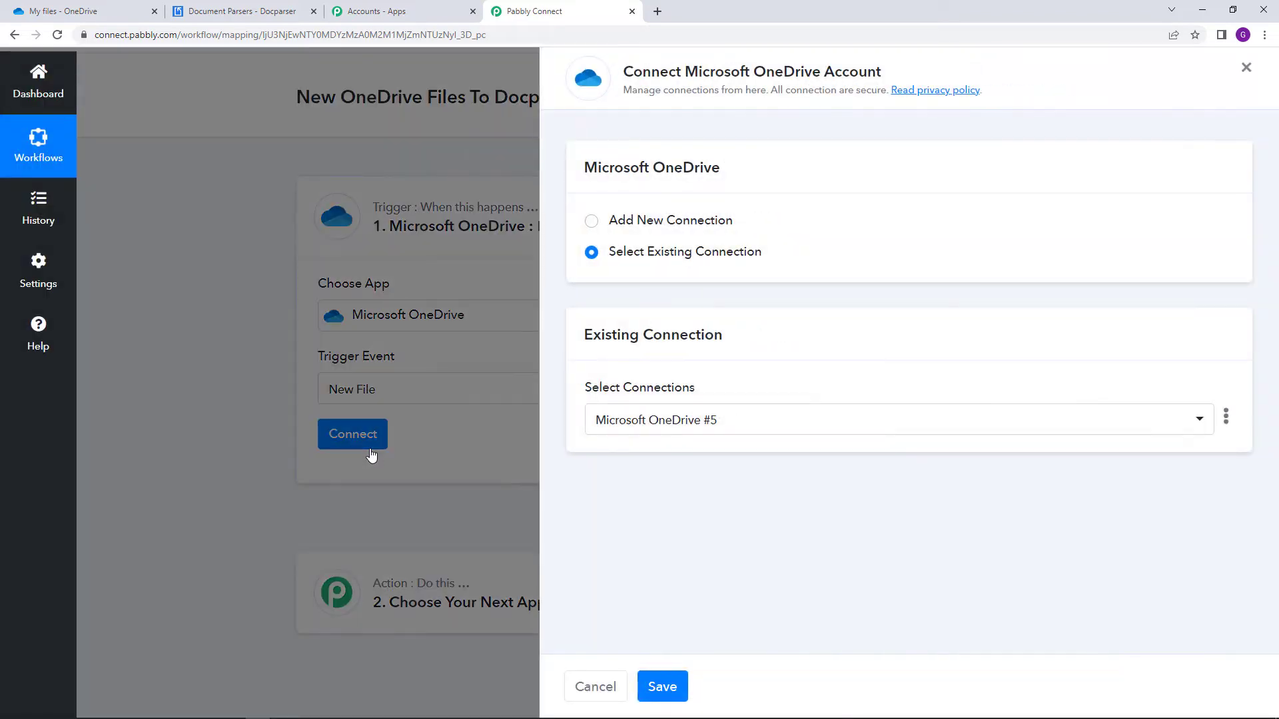
left_click(592, 222)
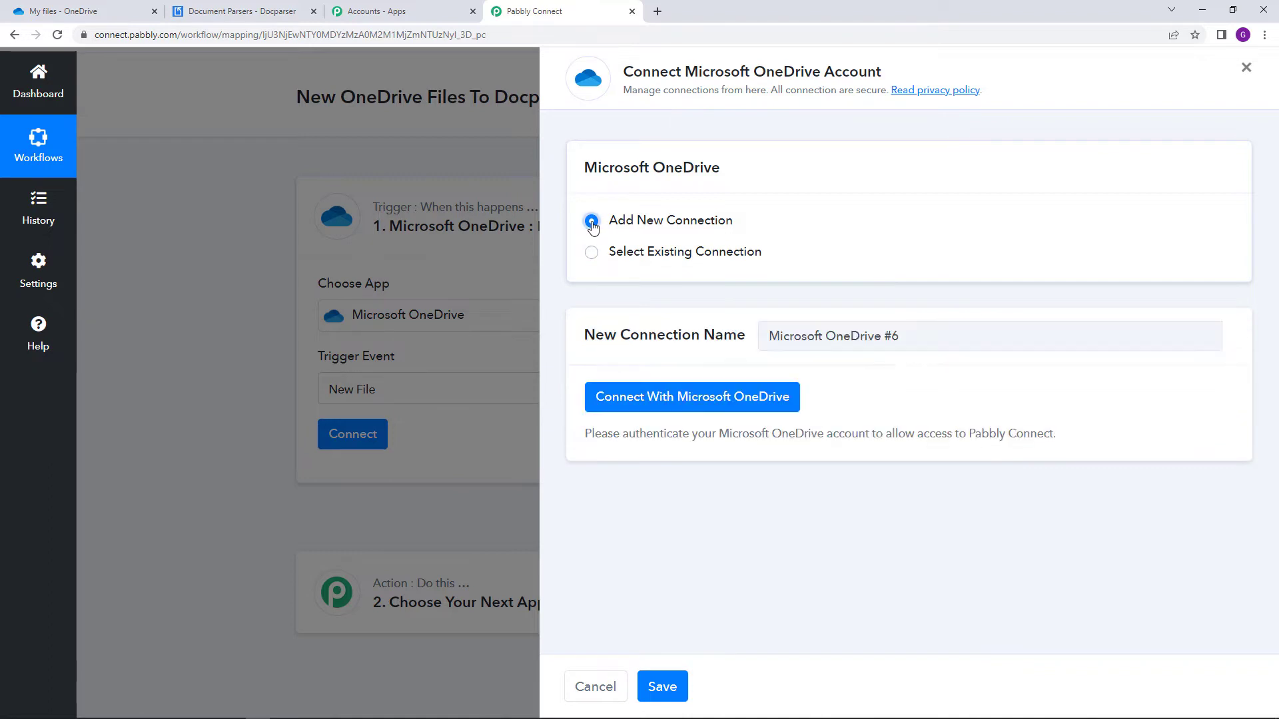
left_click(669, 399)
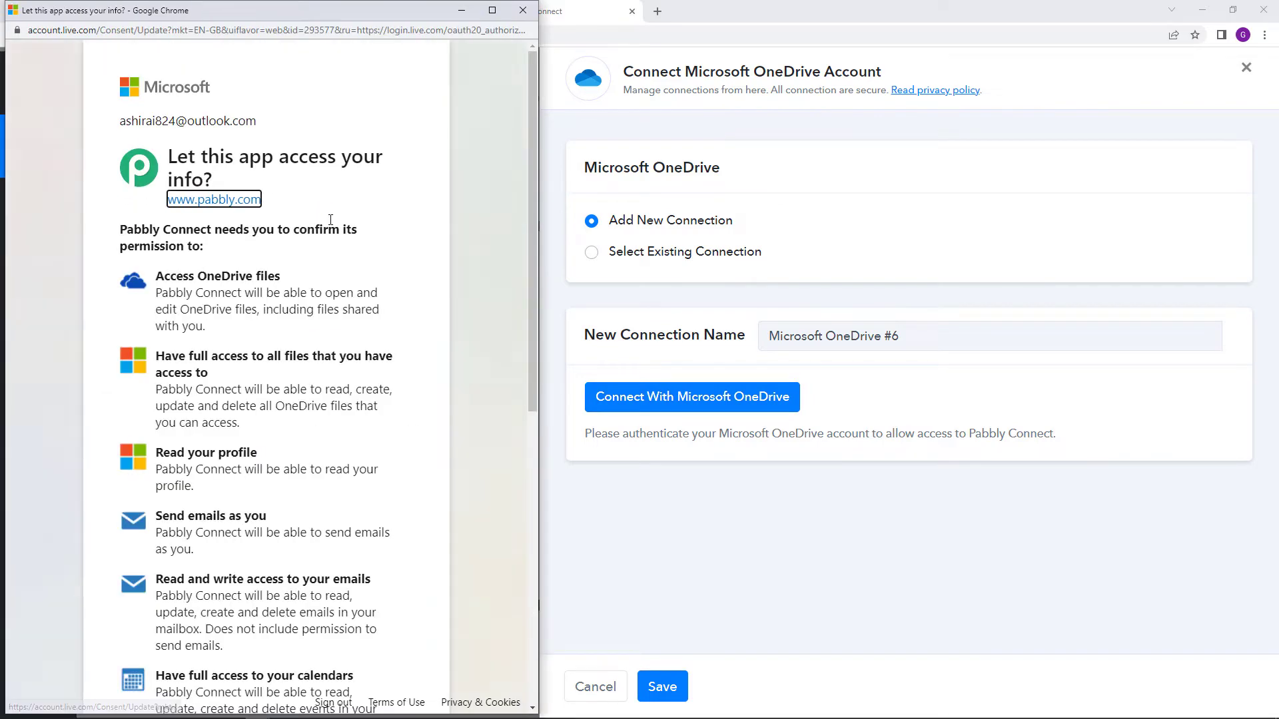
scroll(333, 266, "down", 8)
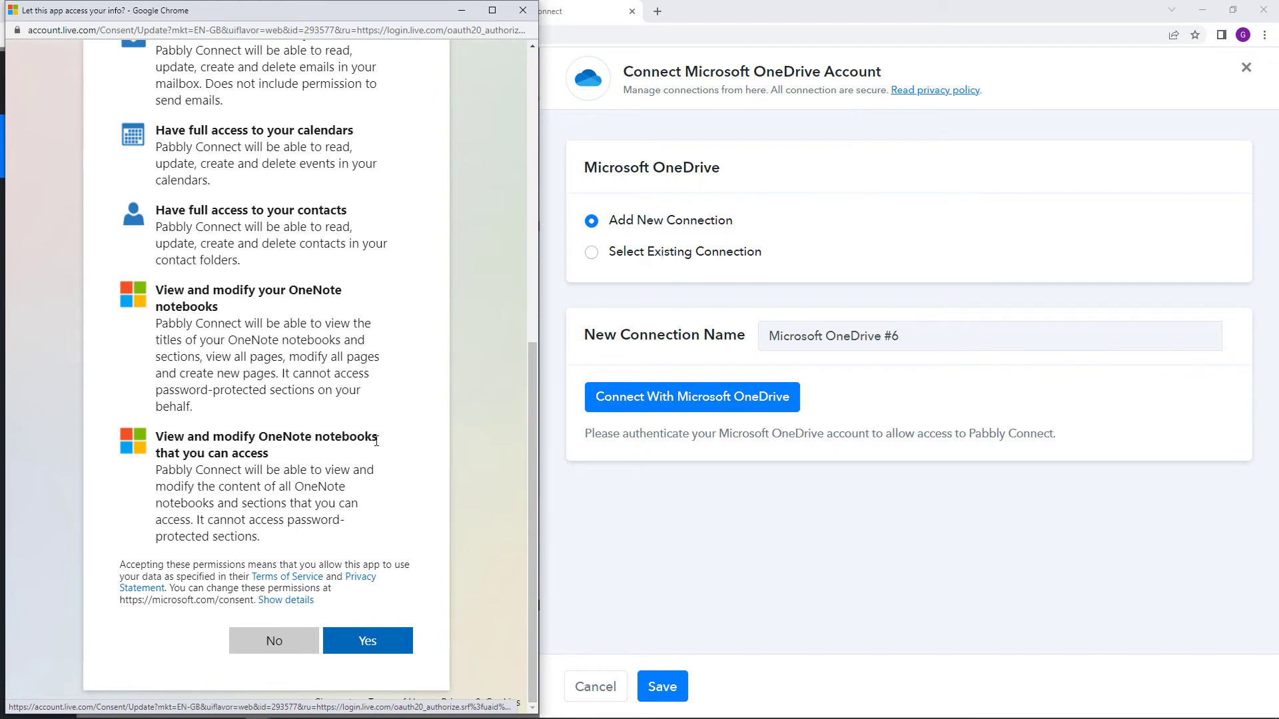
left_click(364, 638)
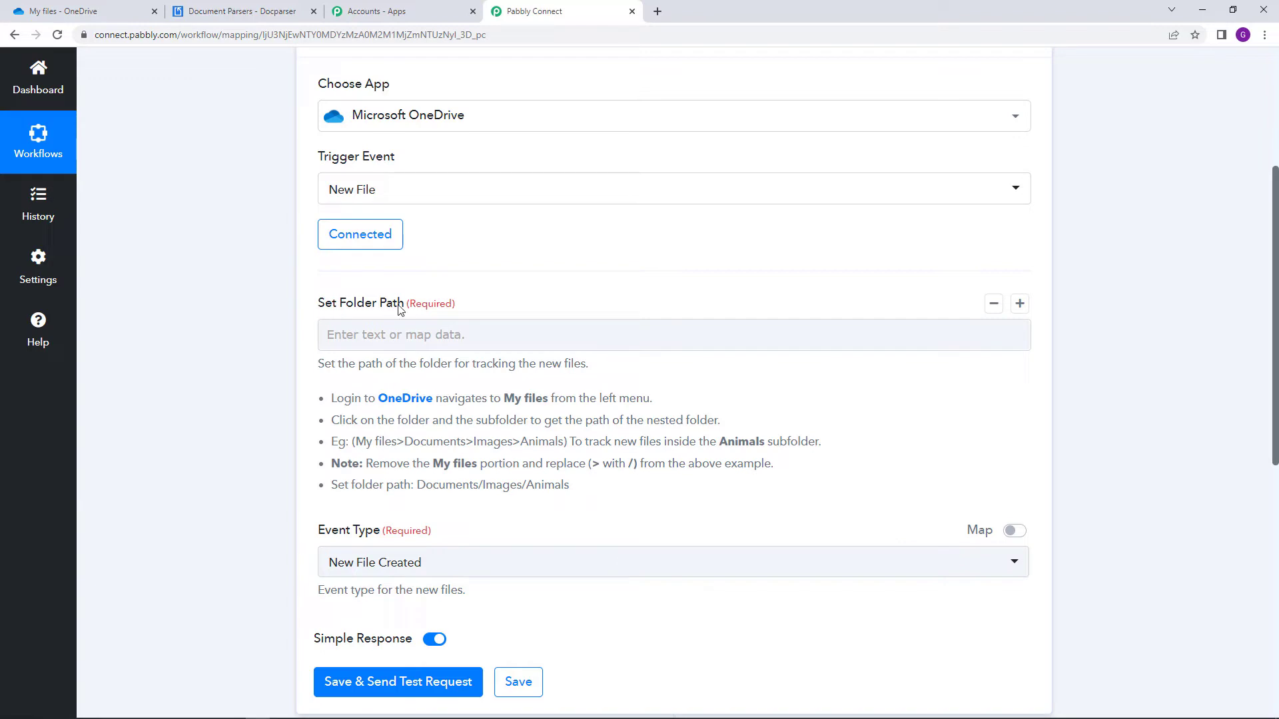
Switch to OneDrive and open the Docparser folder in My files to check its path for the trigger
left_click(376, 329)
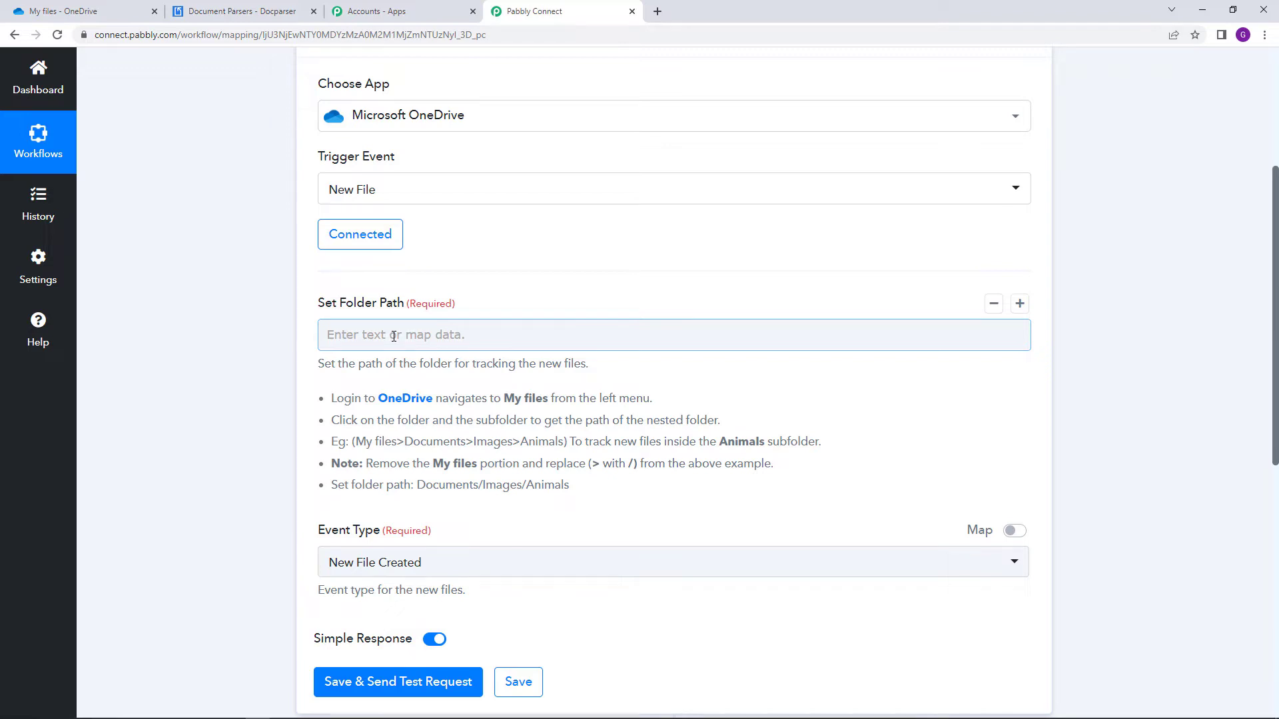
scroll(394, 336, "down", 1)
left_click(94, 6)
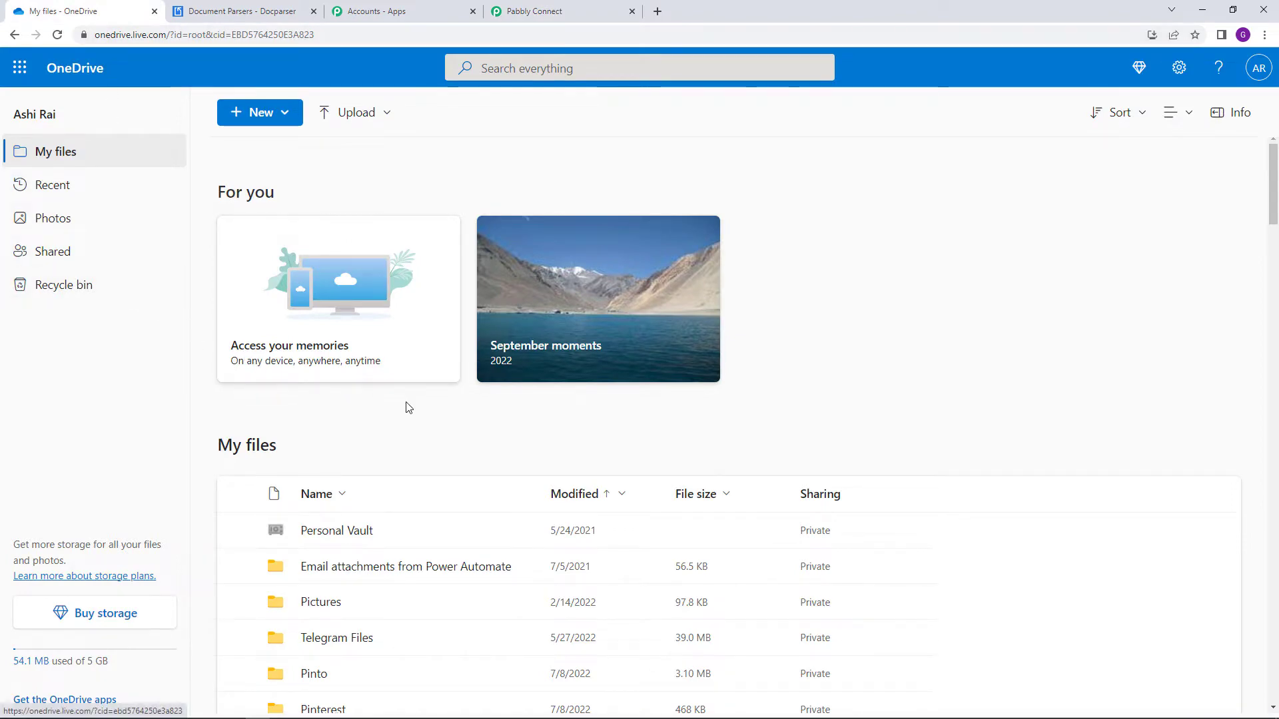
scroll(408, 408, "down", 1)
scroll(412, 407, "down", 6)
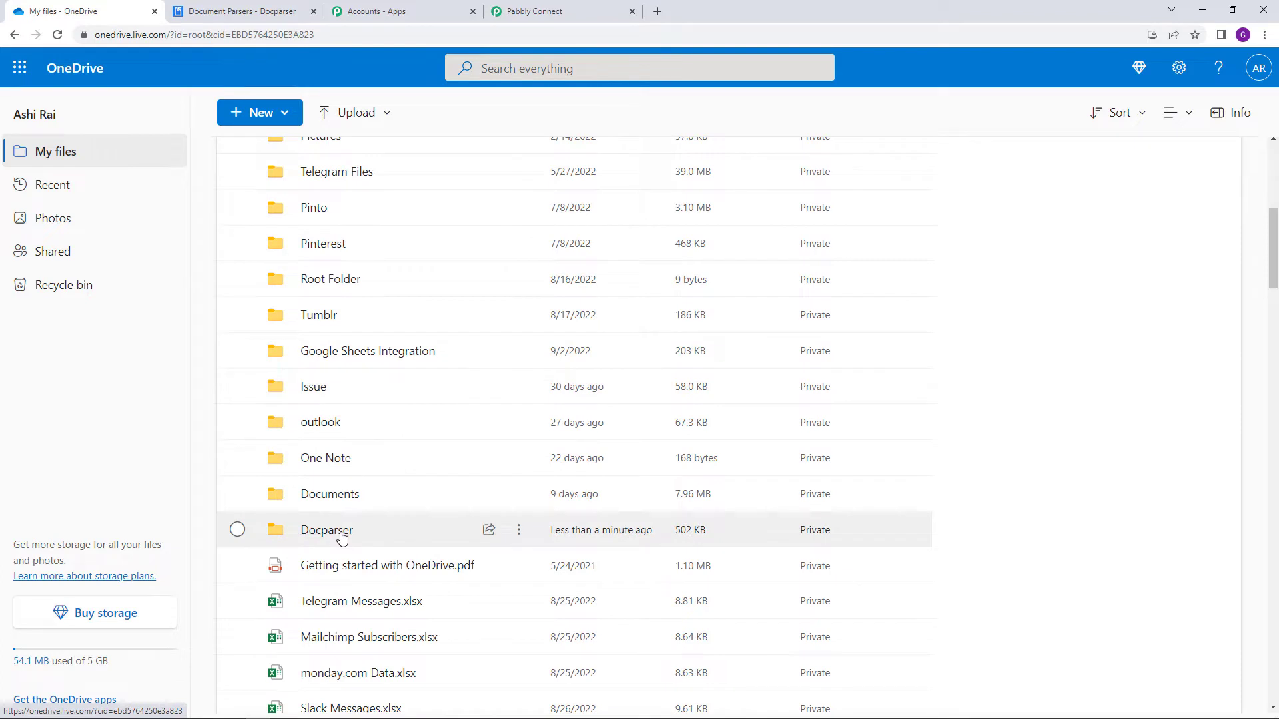
left_click(354, 529)
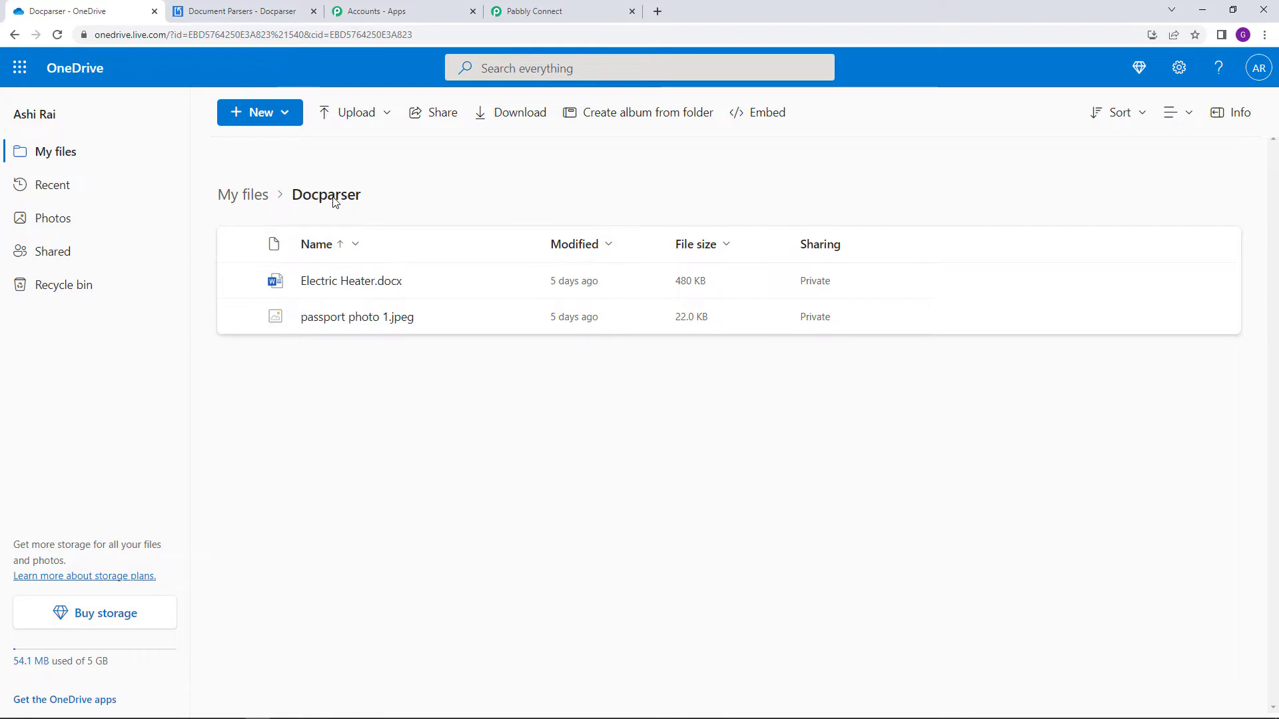
Return to the Pabbly Connect workflow and set the OneDrive trigger's folder path to Docparser
left_click(529, 10)
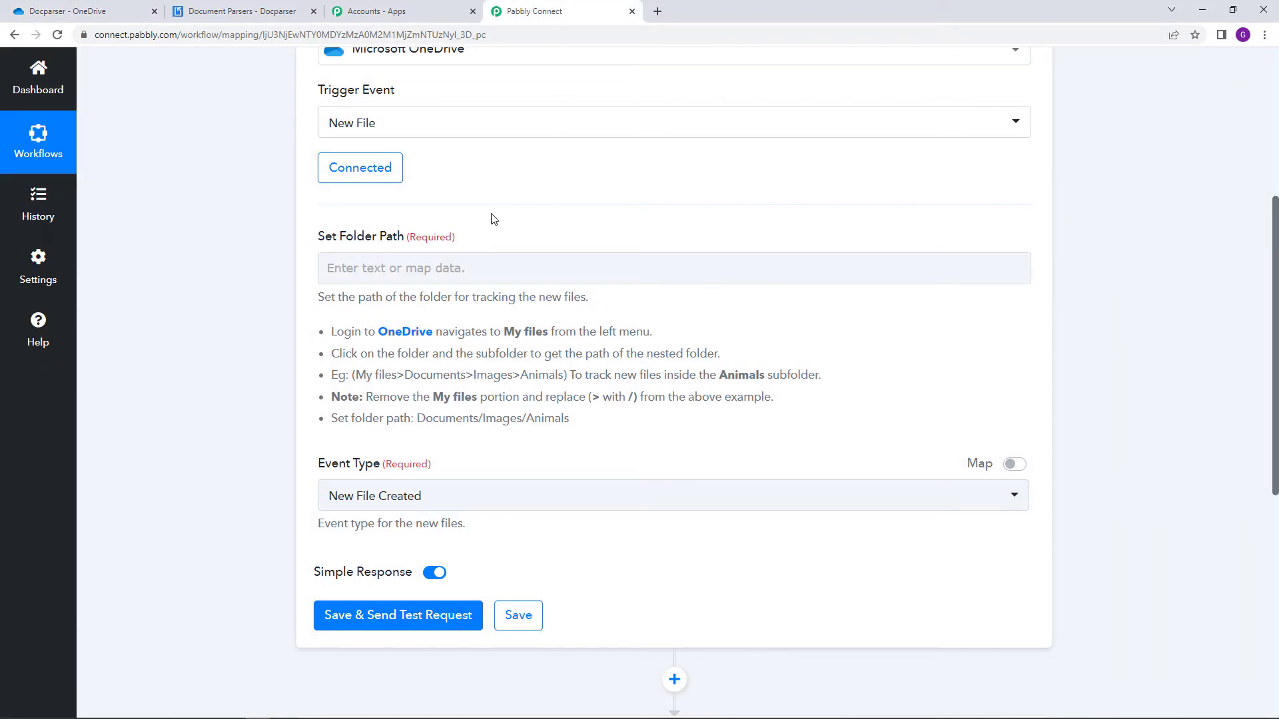
left_click(392, 261)
left_click(372, 269)
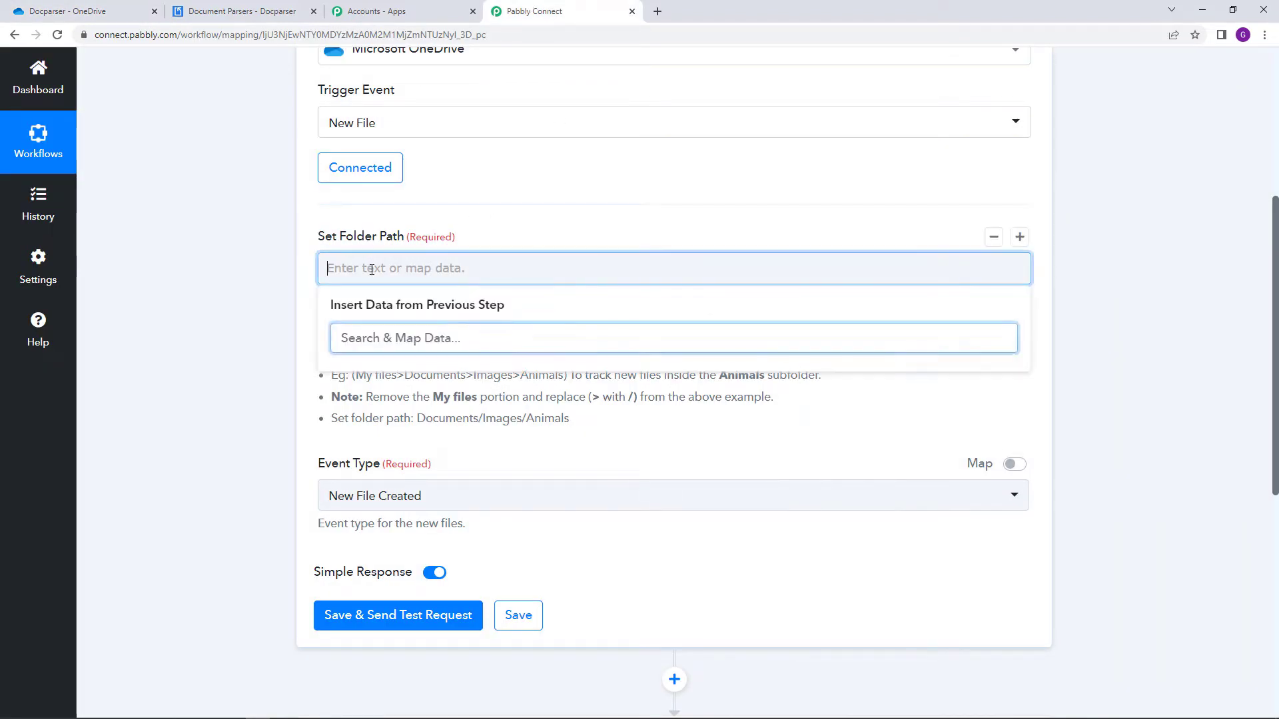
type("Doc")
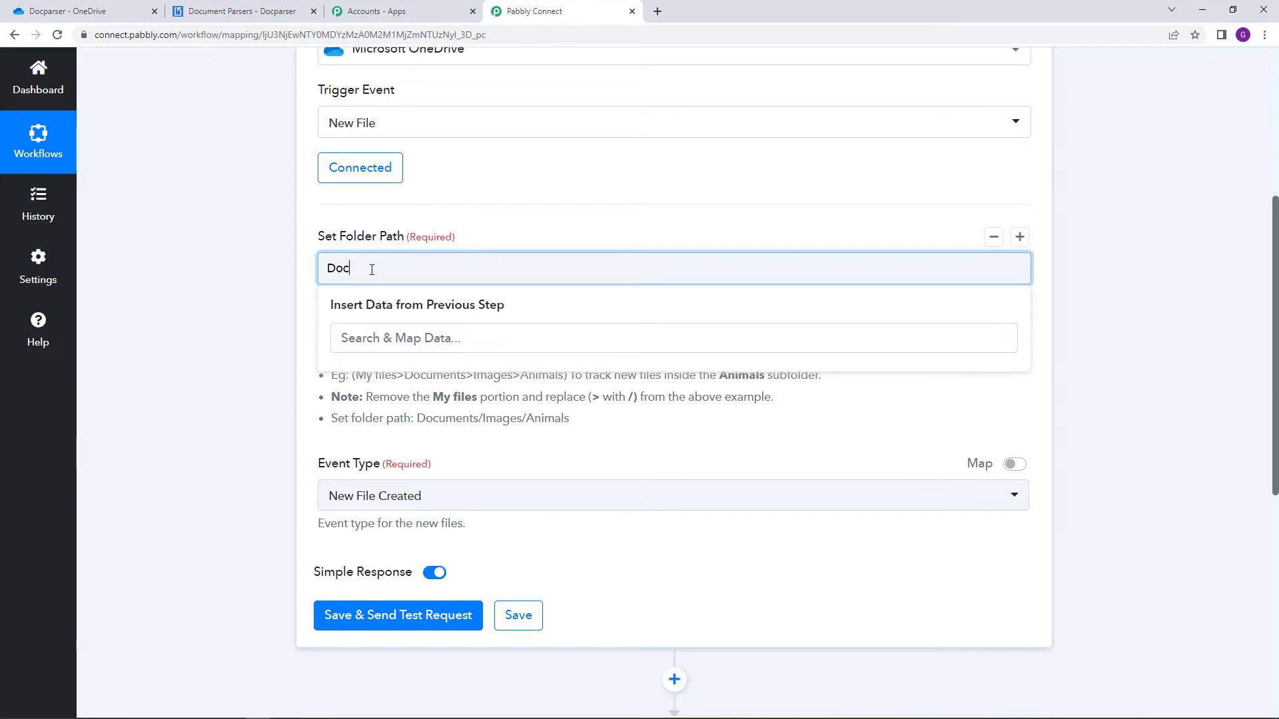
type("parser")
left_click(286, 265)
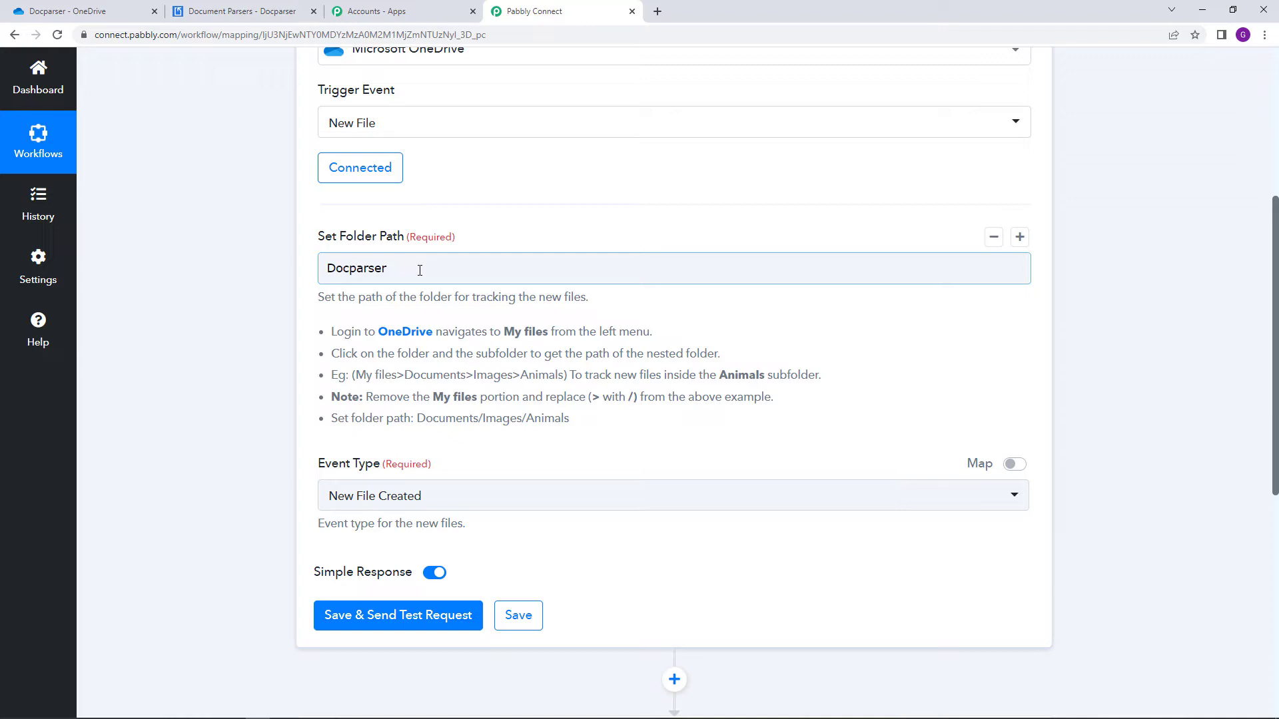
Examine the available event type options of the OneDrive trigger
scroll(420, 270, "down", 3)
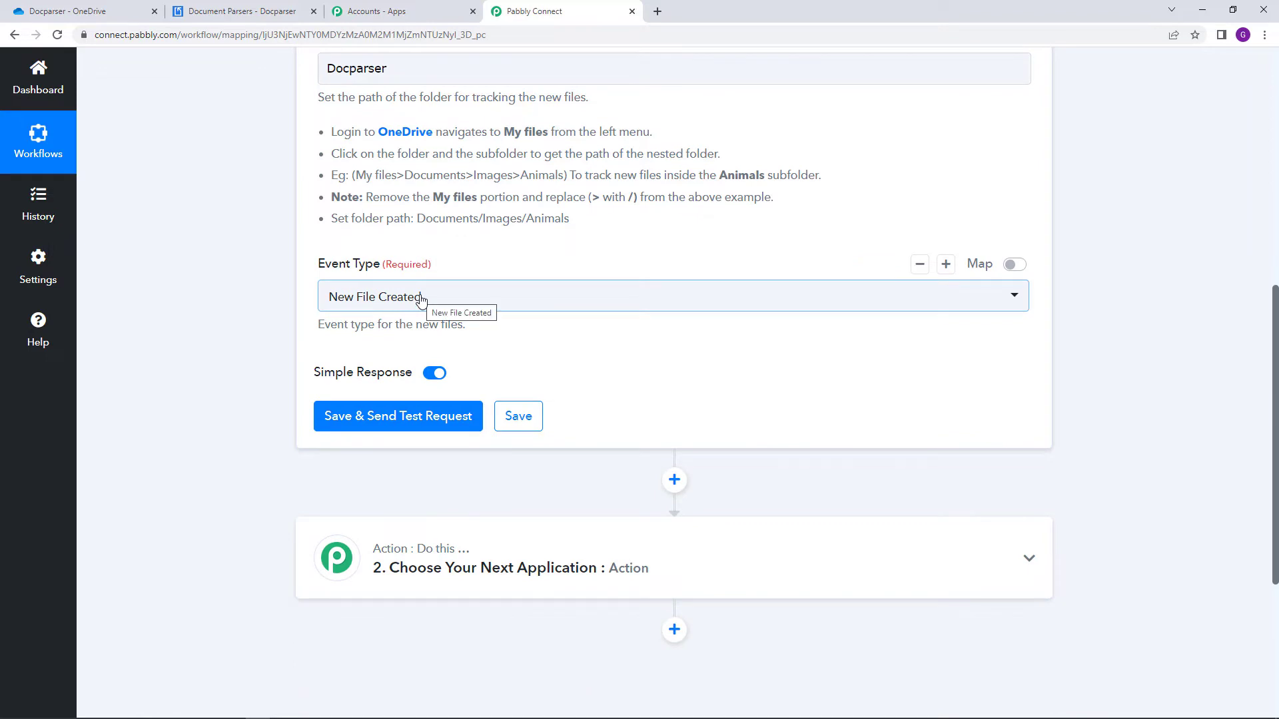
left_click(421, 300)
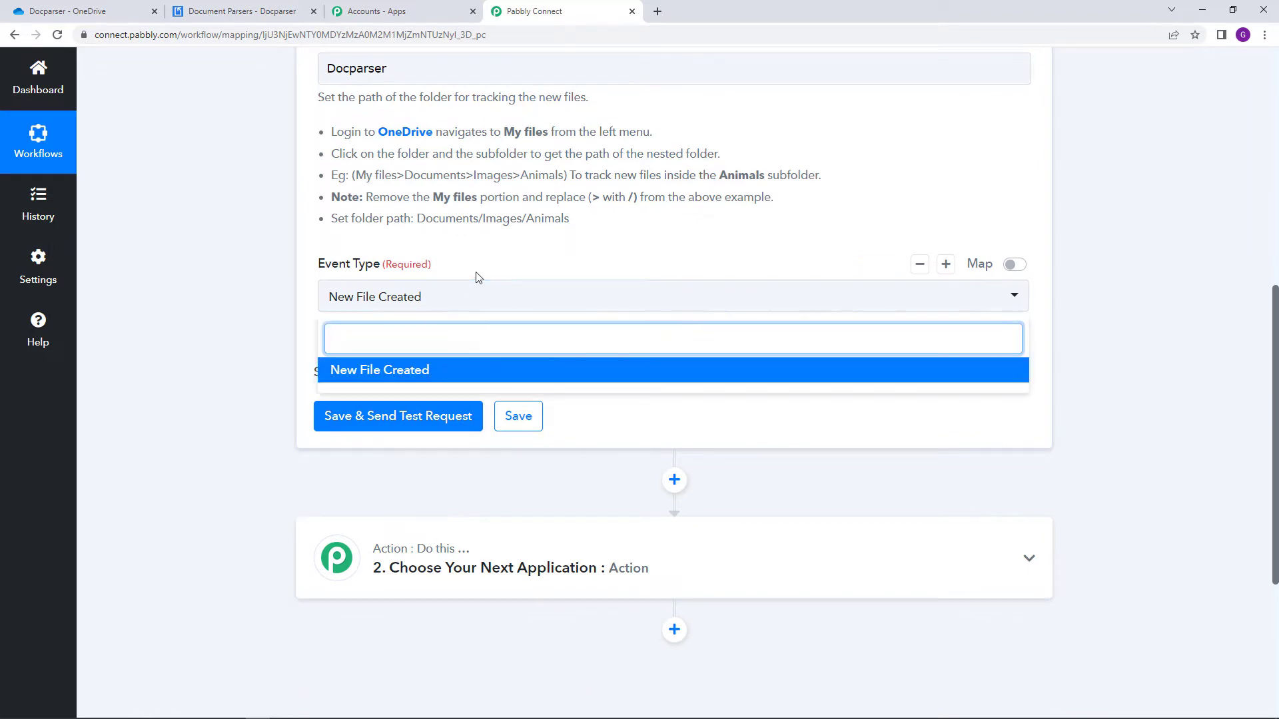
left_click(477, 295)
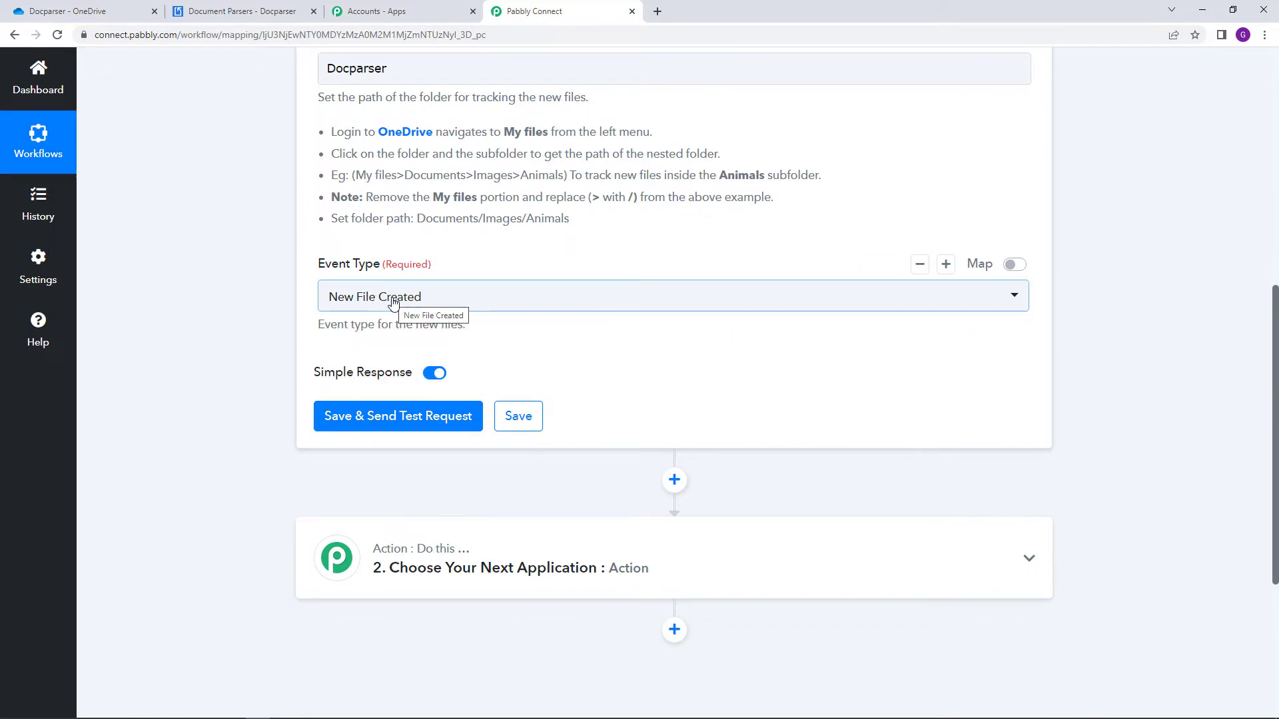
scroll(536, 320, "up", 2)
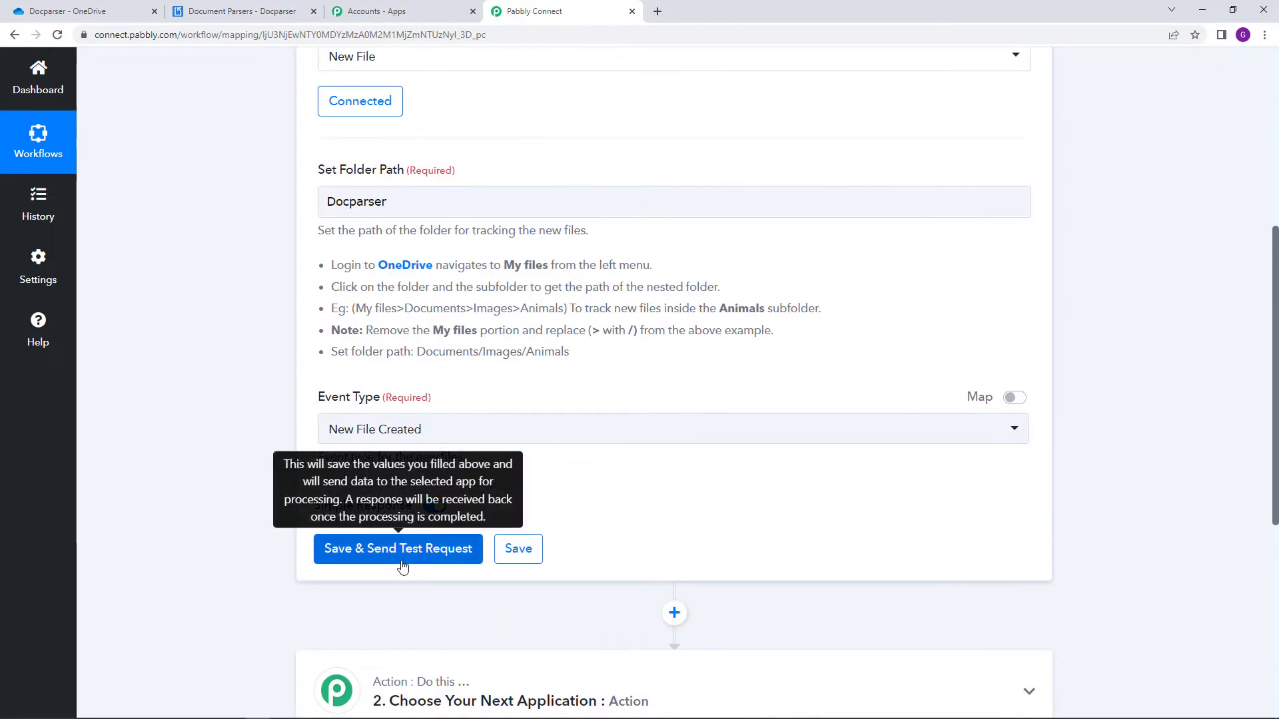
Switch to OneDrive and view the files in the Docparser folder
left_click(250, 11)
left_click(60, 11)
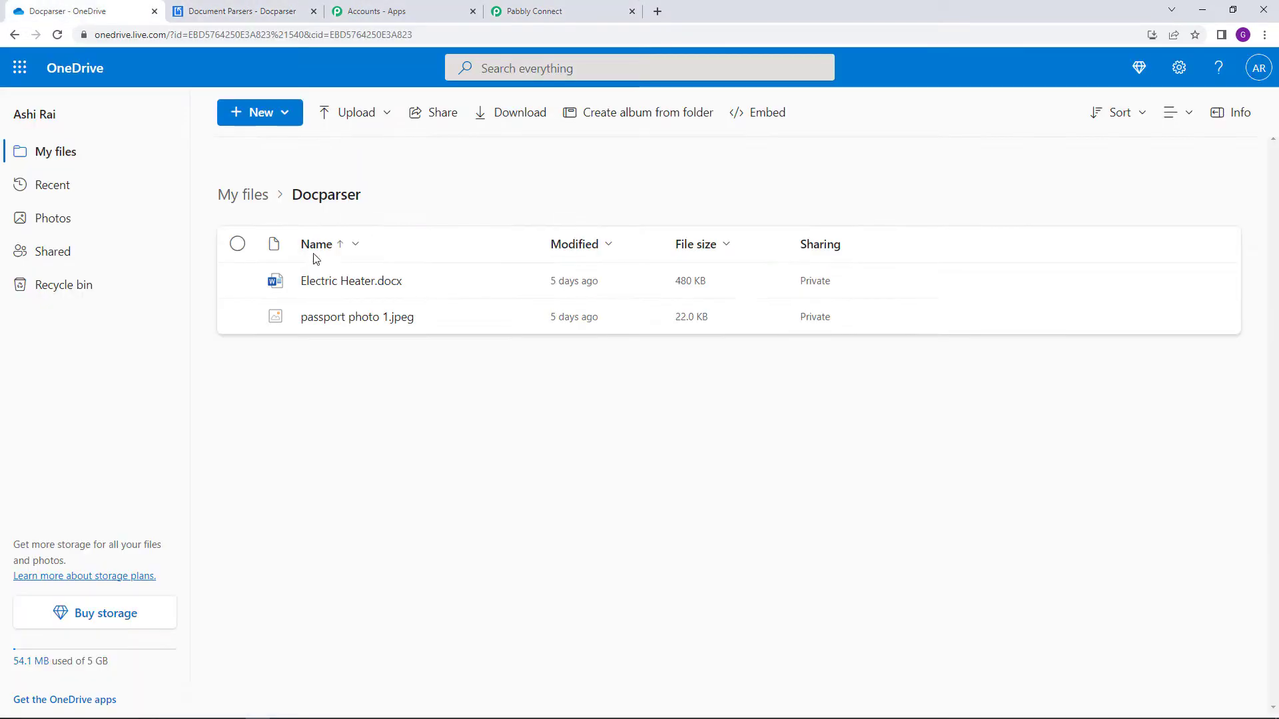
left_click(559, 11)
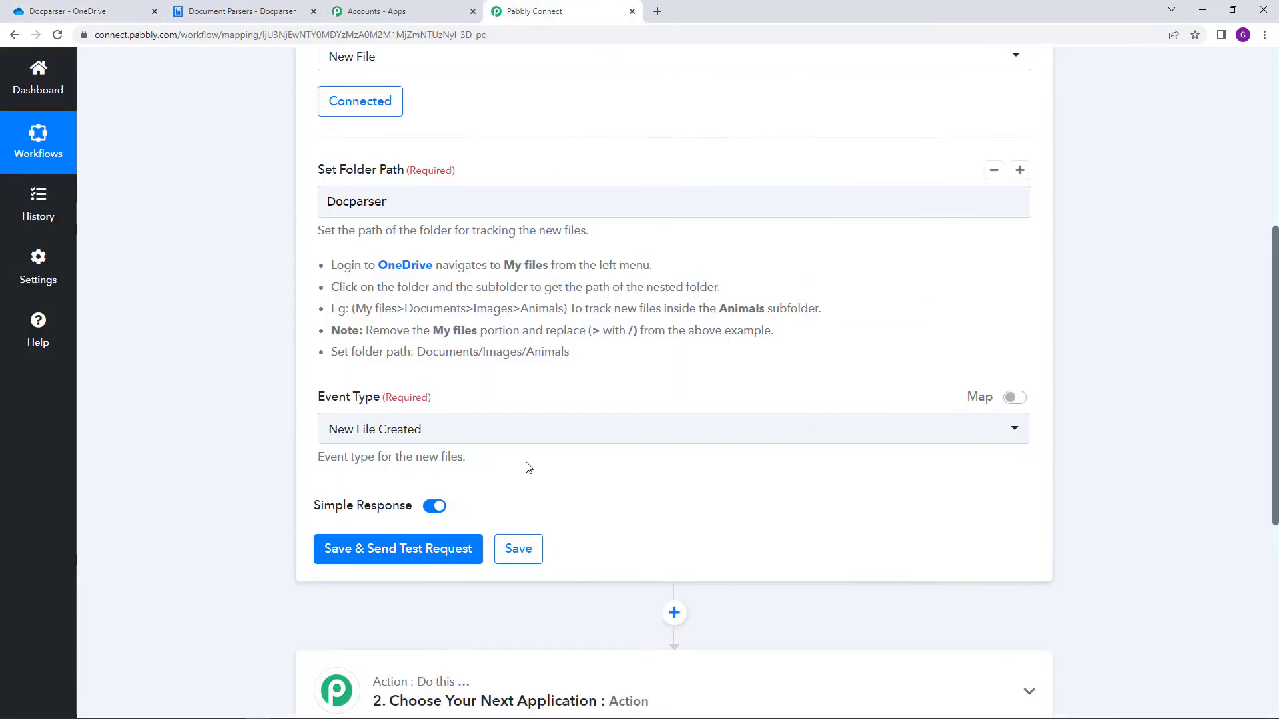
left_click(69, 6)
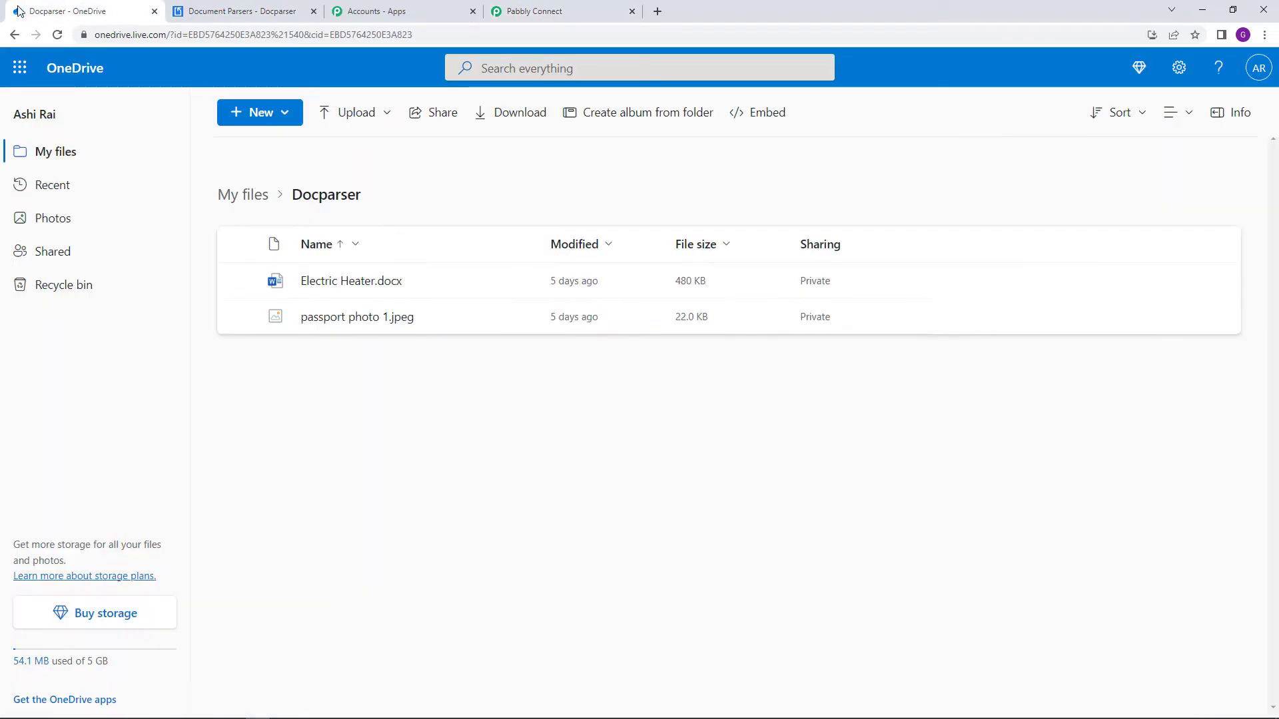
Upload the Cat03 image from the Desktop to the Docparser folder in OneDrive
left_click(364, 115)
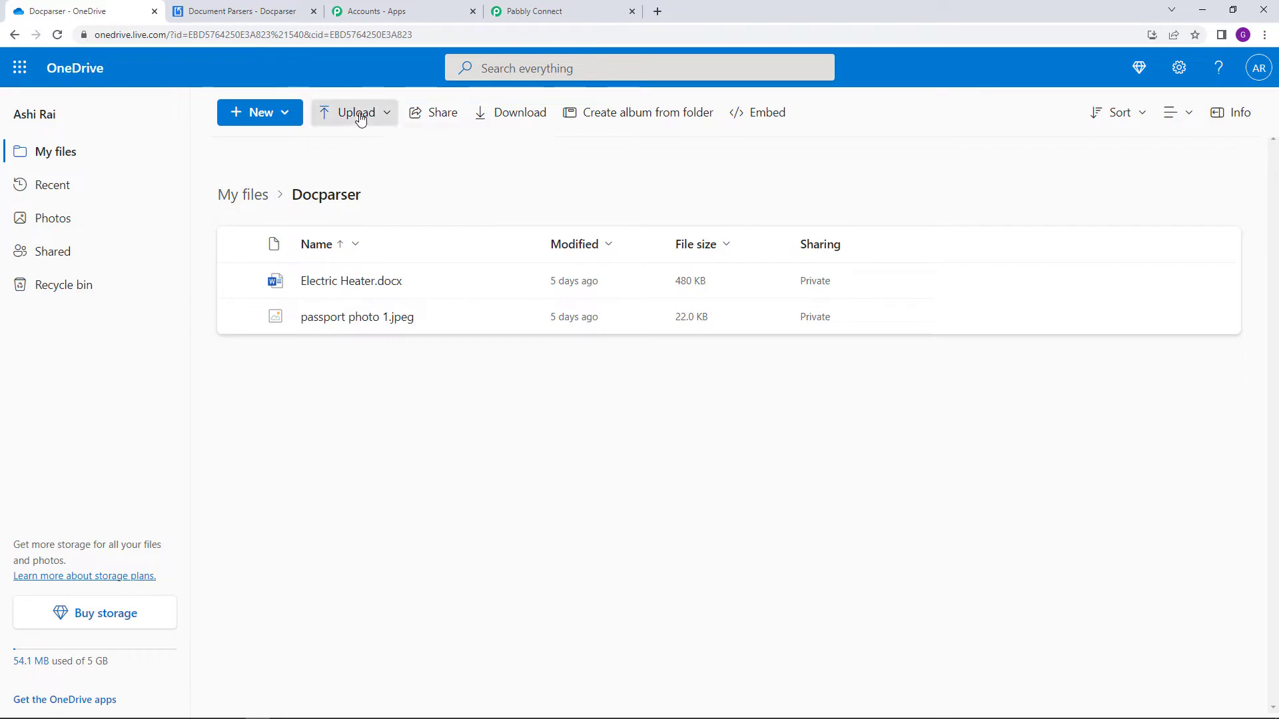
left_click(367, 149)
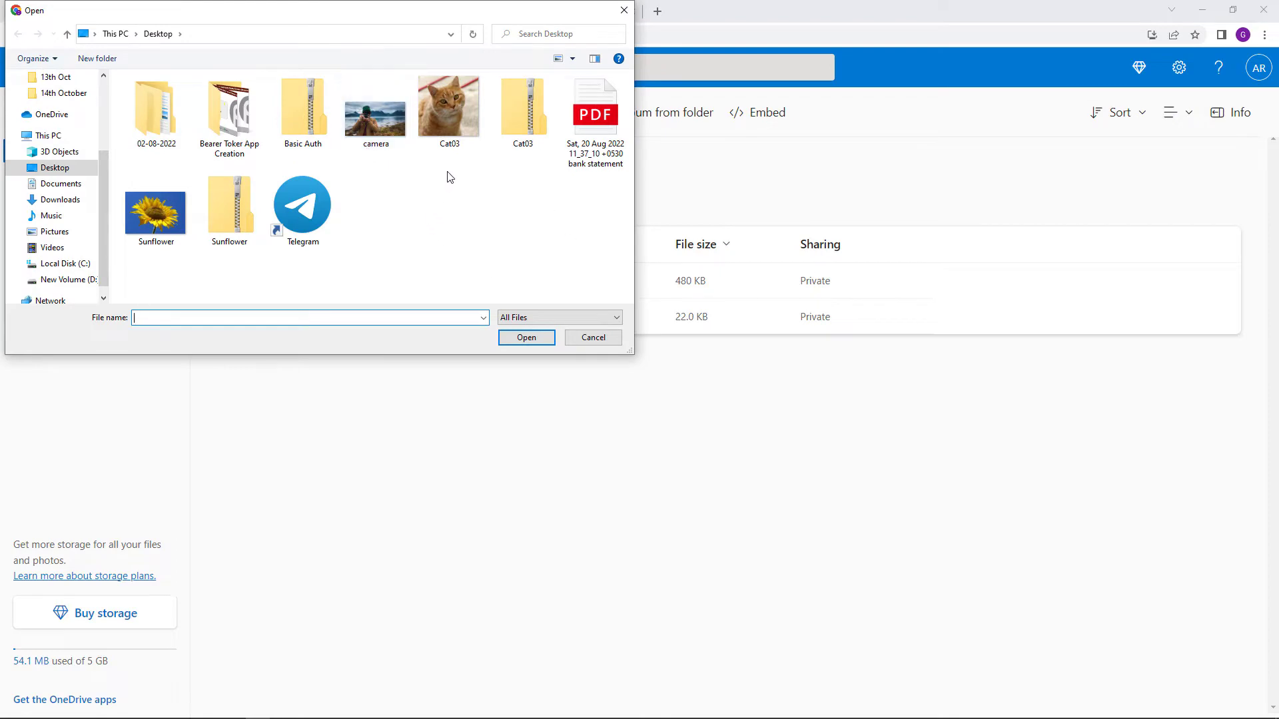
left_click(455, 128)
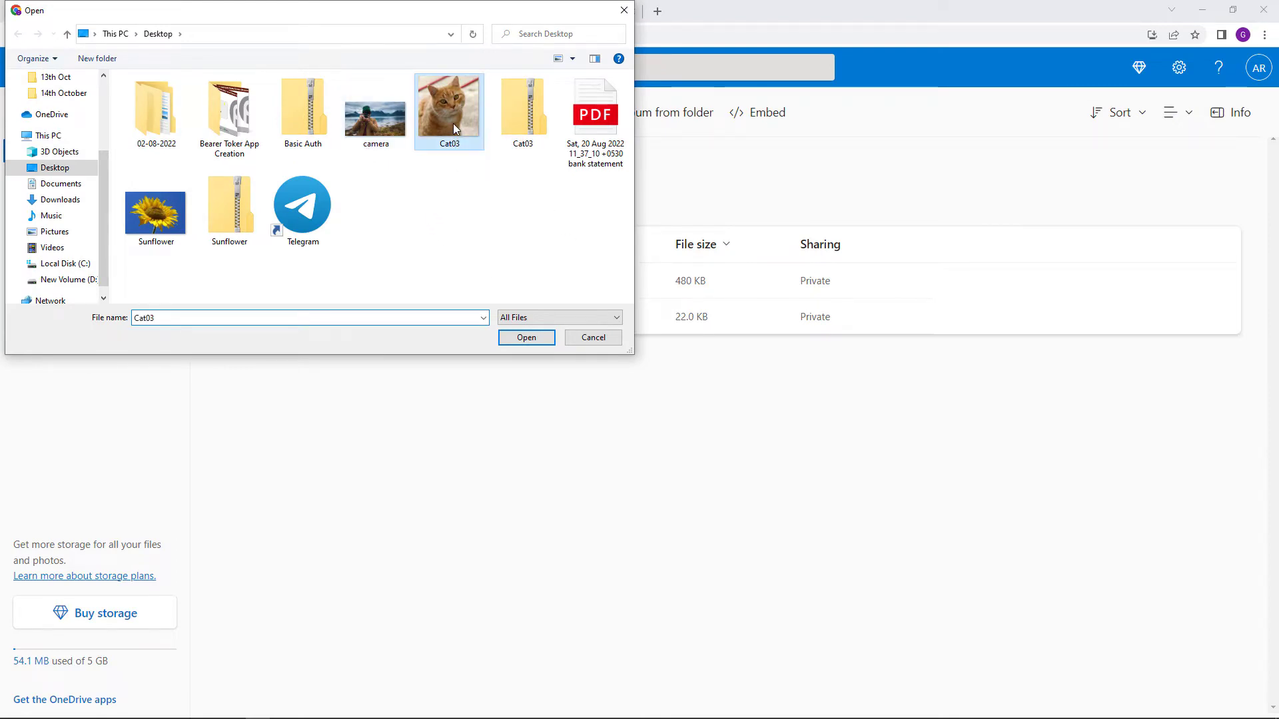
left_click(524, 339)
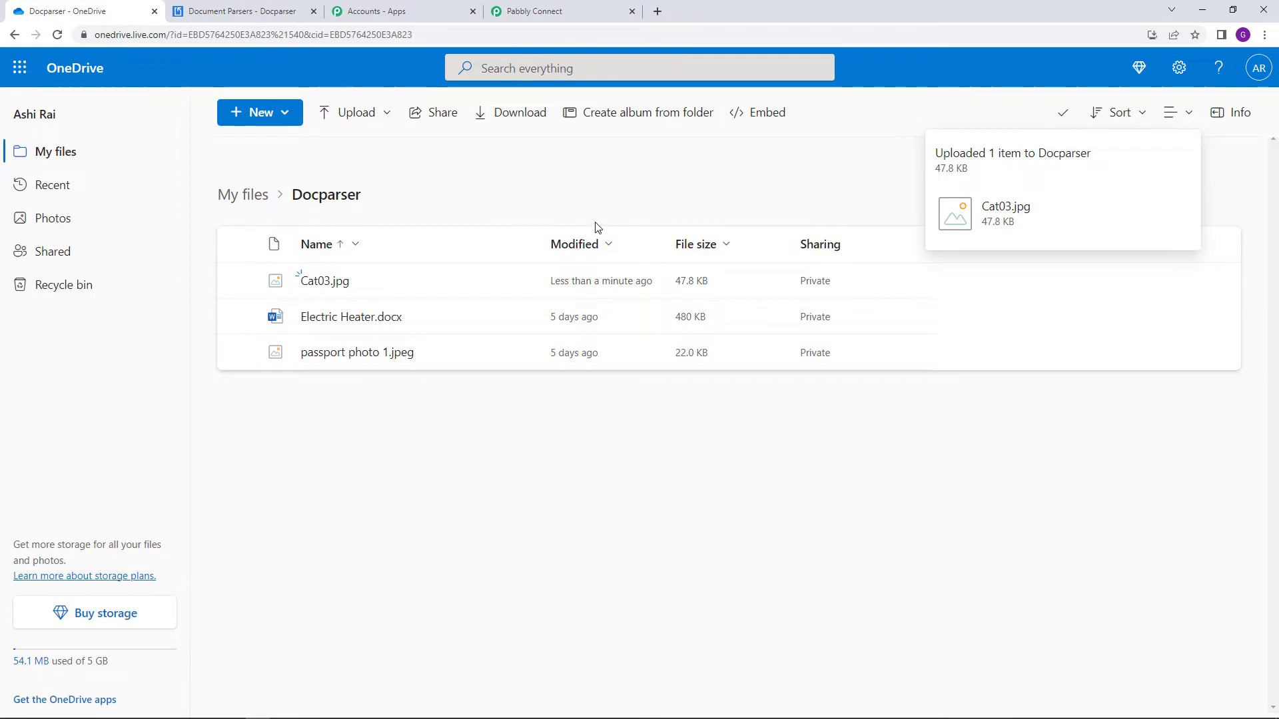
Return to the Pabbly Connect workflow, then save the OneDrive trigger and send a test request
left_click(569, 9)
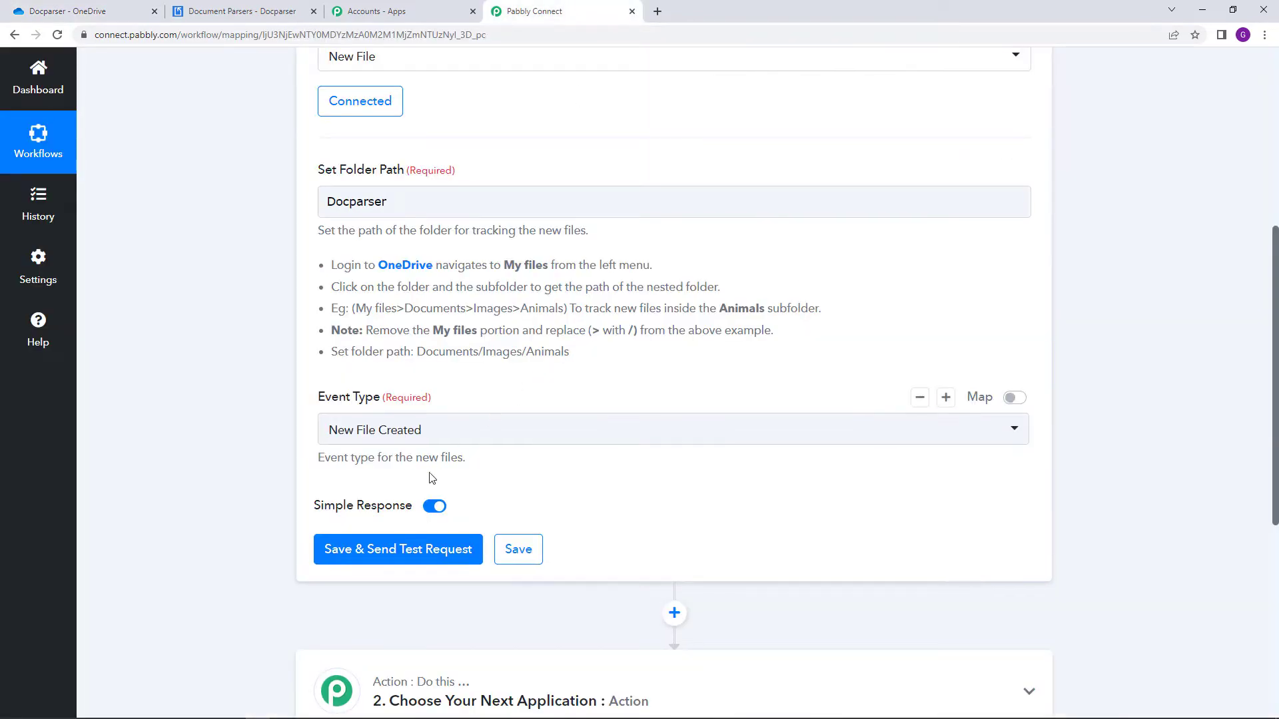
left_click(395, 552)
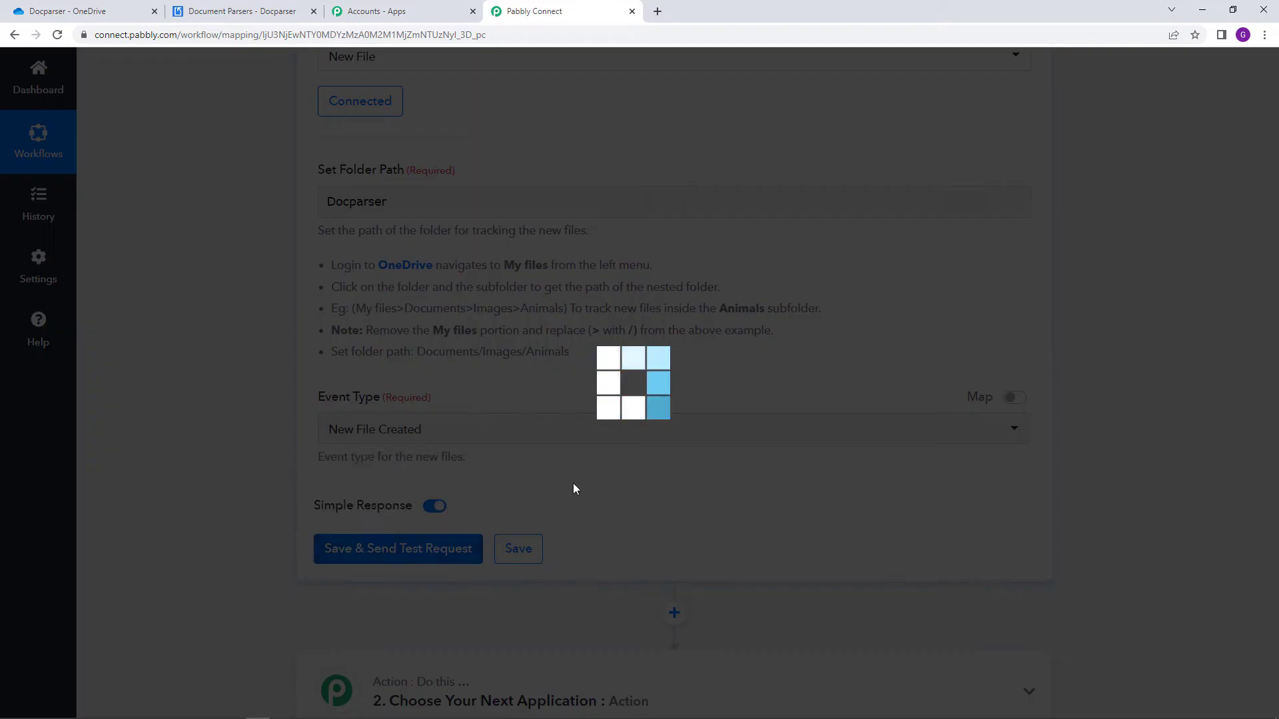
scroll(793, 440, "down", 5)
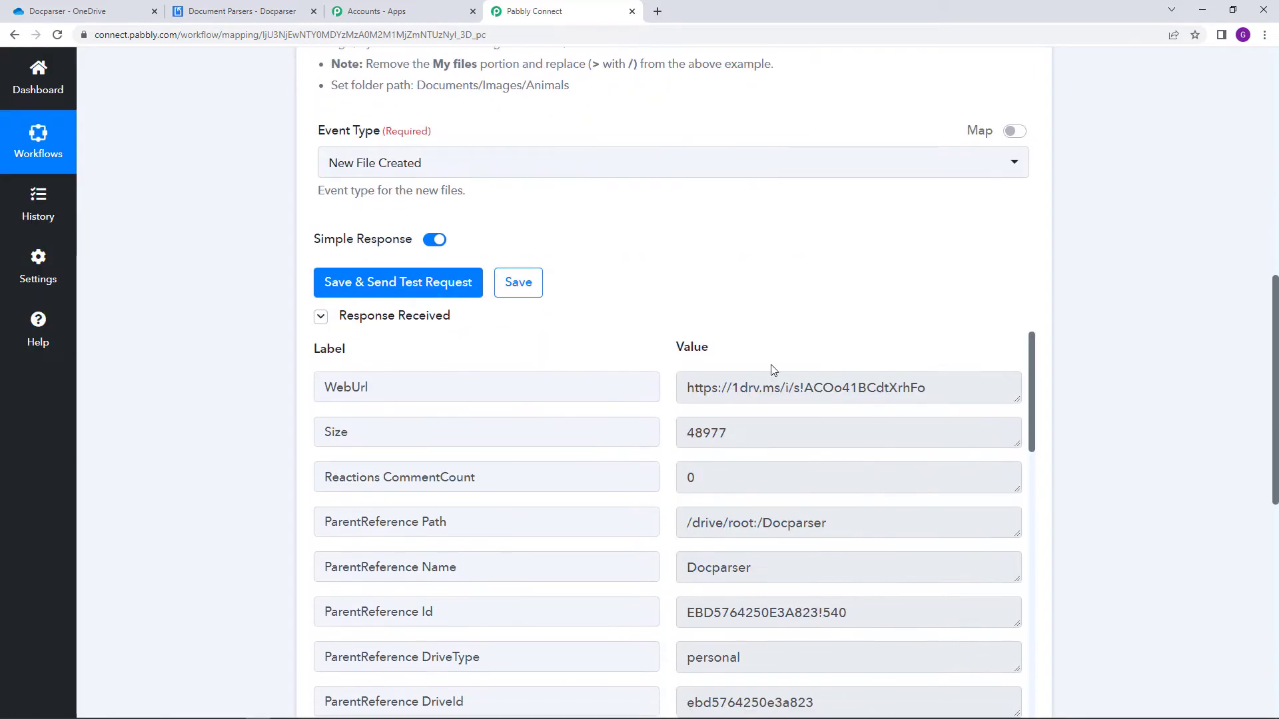
Examine the trigger's received response, including the parent folder name, file name and full download URL
scroll(1108, 308, "down", 2)
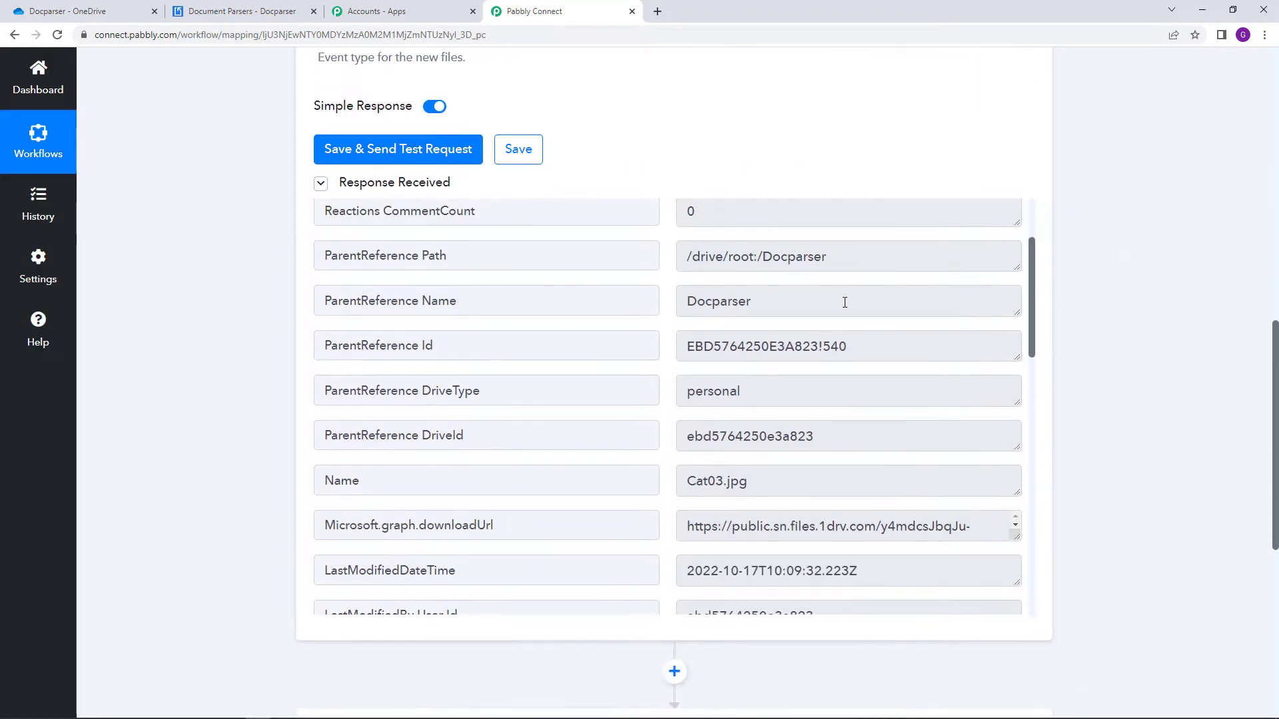
scroll(775, 300, "down", 1)
scroll(775, 299, "down", 2)
scroll(767, 280, "up", 3)
double_click(720, 317)
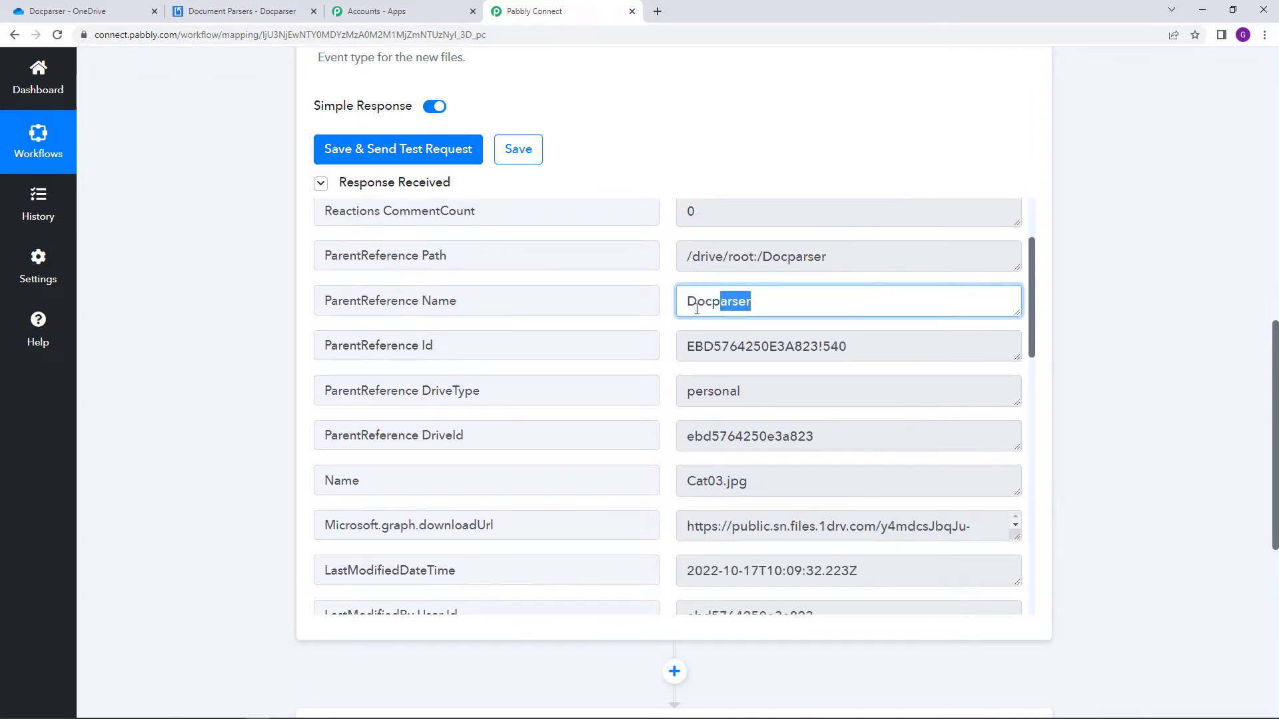
scroll(860, 333, "down", 2)
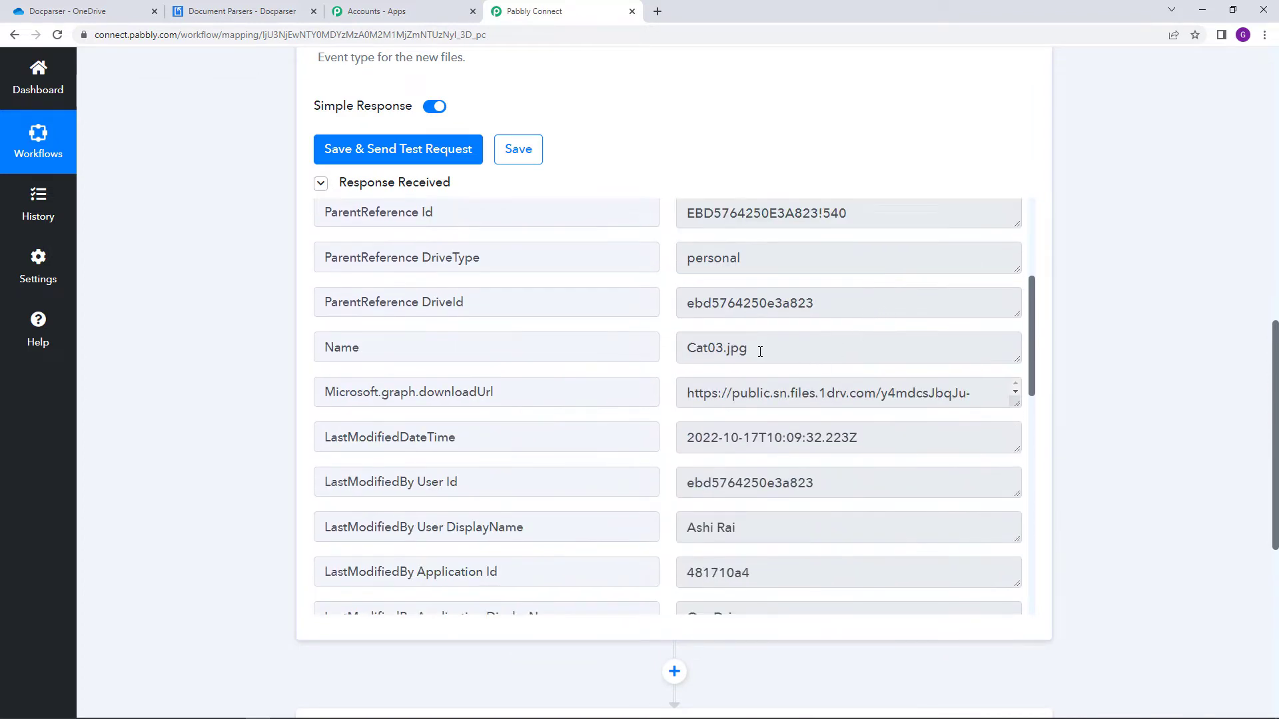
left_click_drag(760, 352, 687, 352)
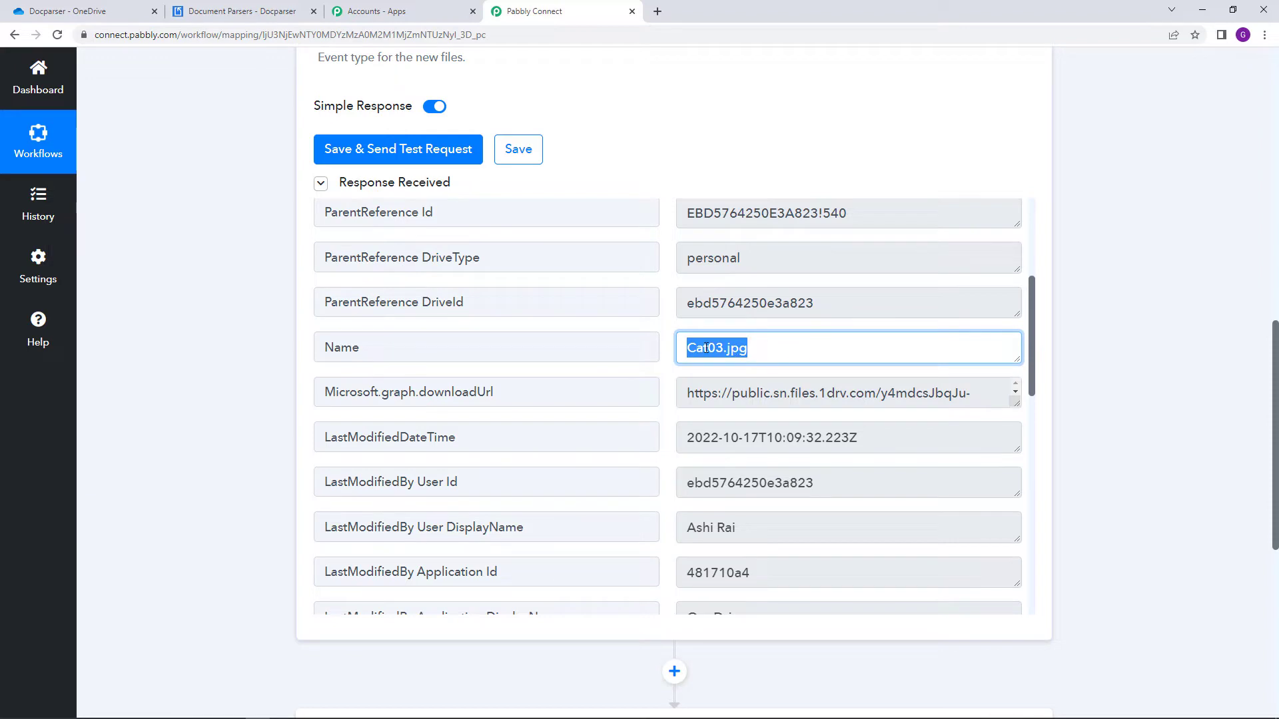
scroll(695, 342, "down", 1)
scroll(693, 300, "down", 2)
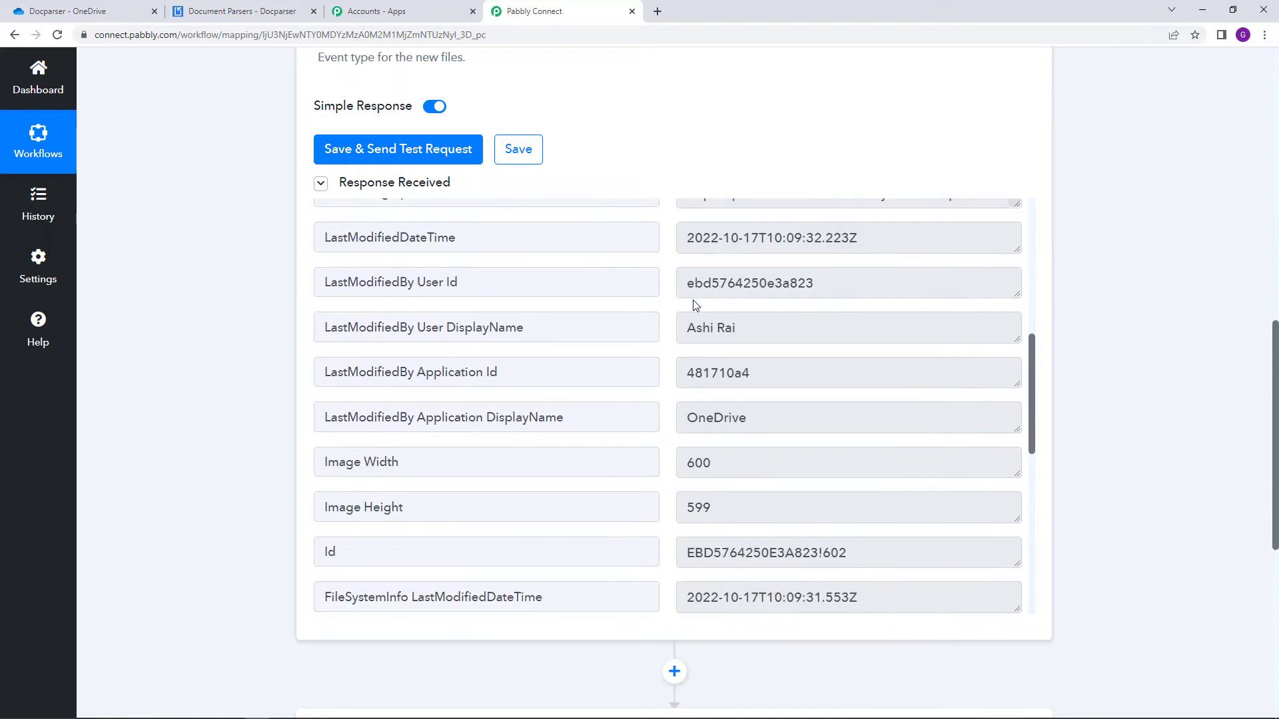
scroll(694, 304, "up", 1)
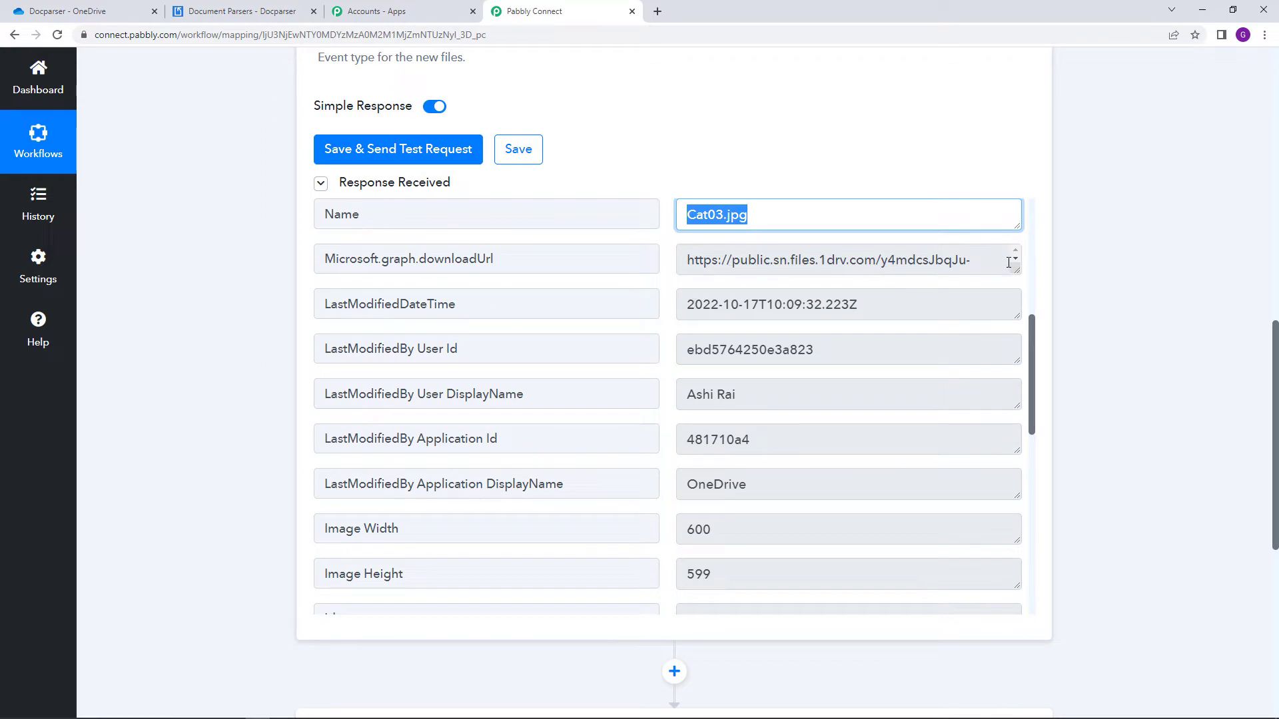
left_click_drag(1017, 270, 1017, 432)
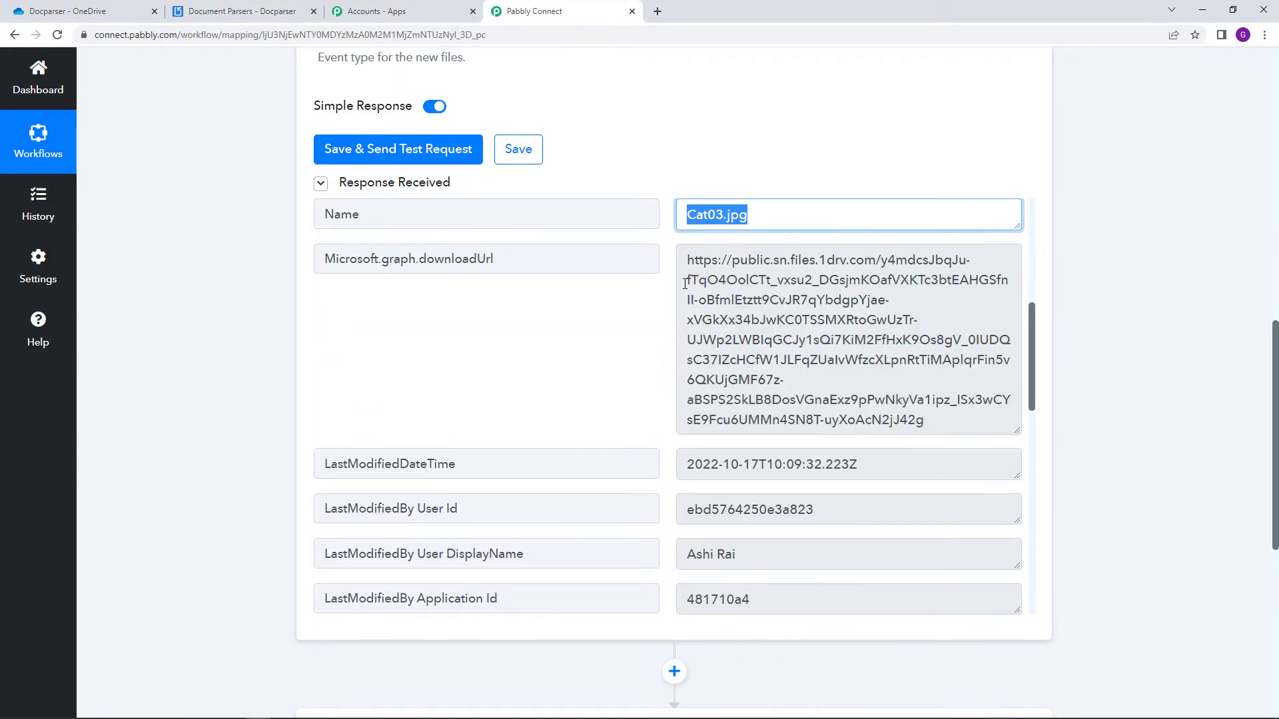
scroll(745, 393, "down", 7)
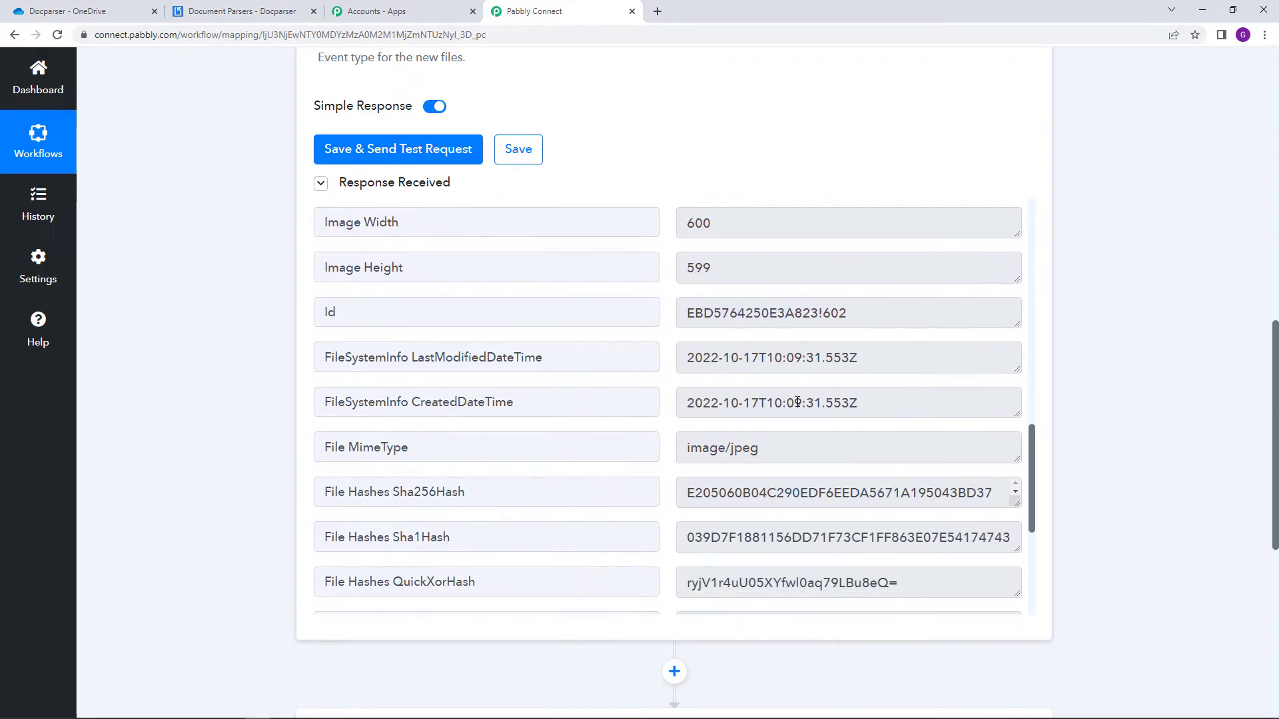
scroll(707, 352, "down", 5)
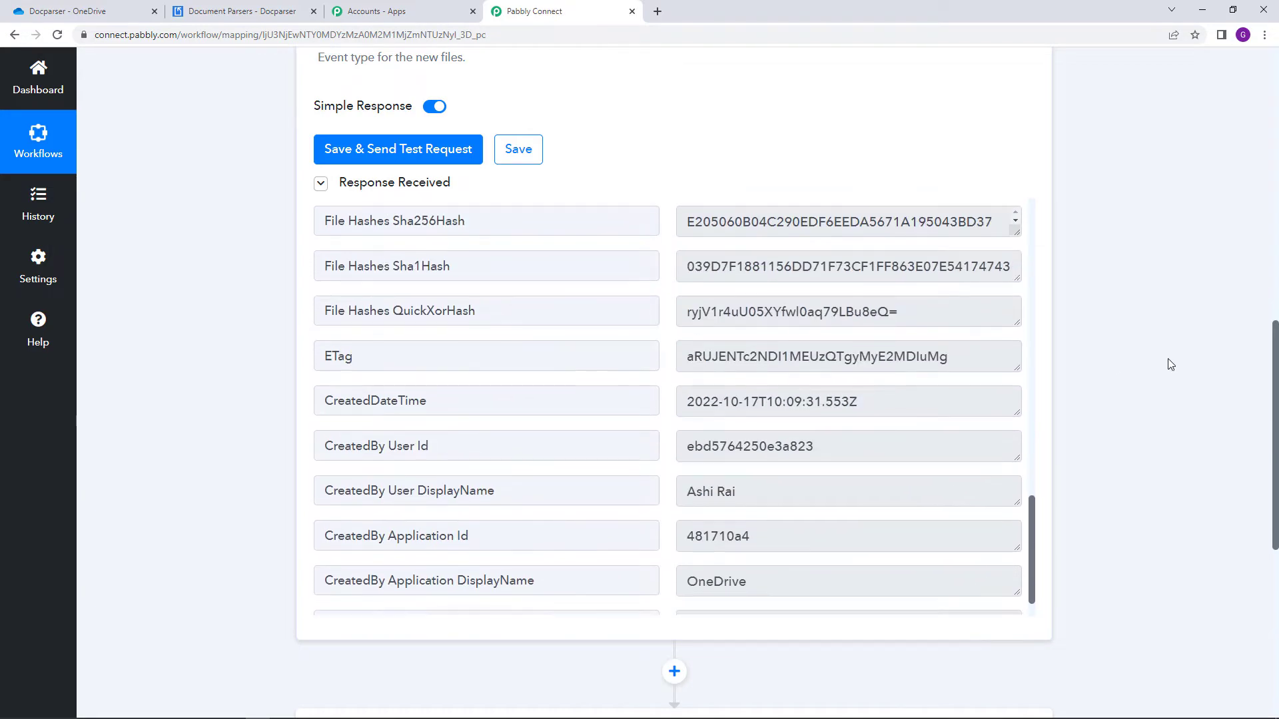
scroll(1144, 362, "down", 4)
scroll(1125, 340, "down", 2)
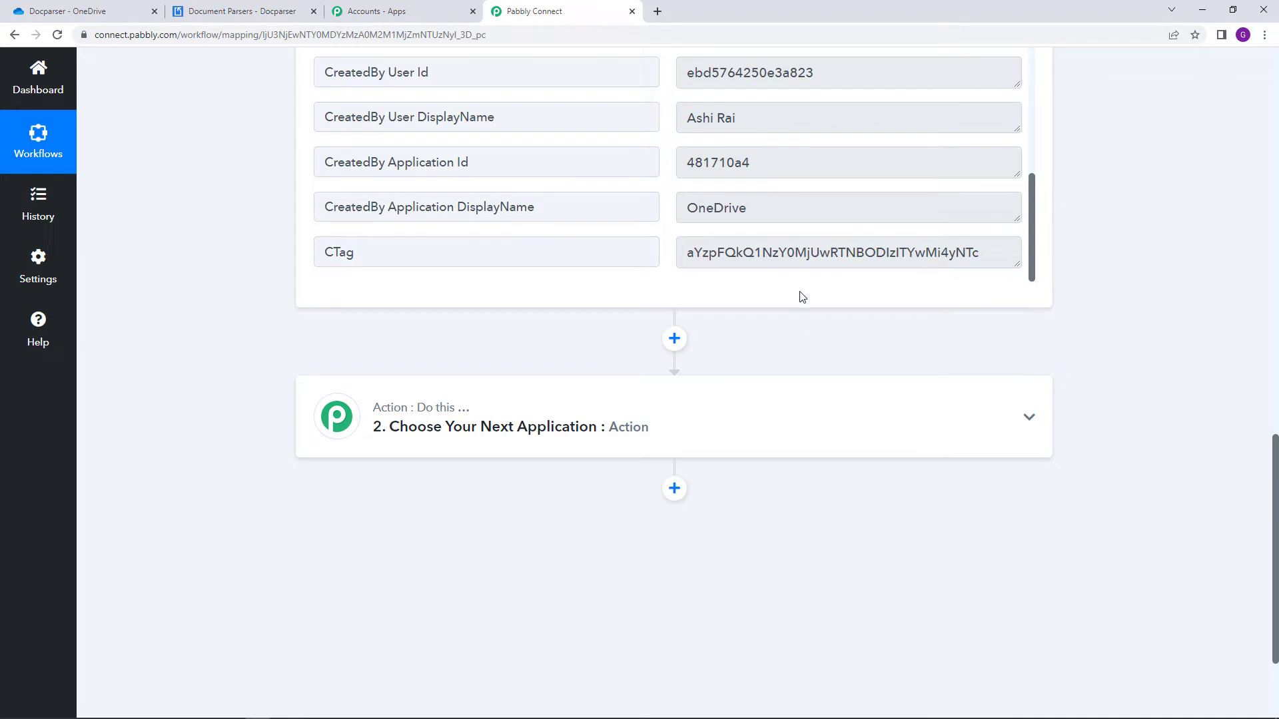
Search for "docp" in the workflow's second step and choose Docparser as the action app
scroll(837, 324, "down", 2)
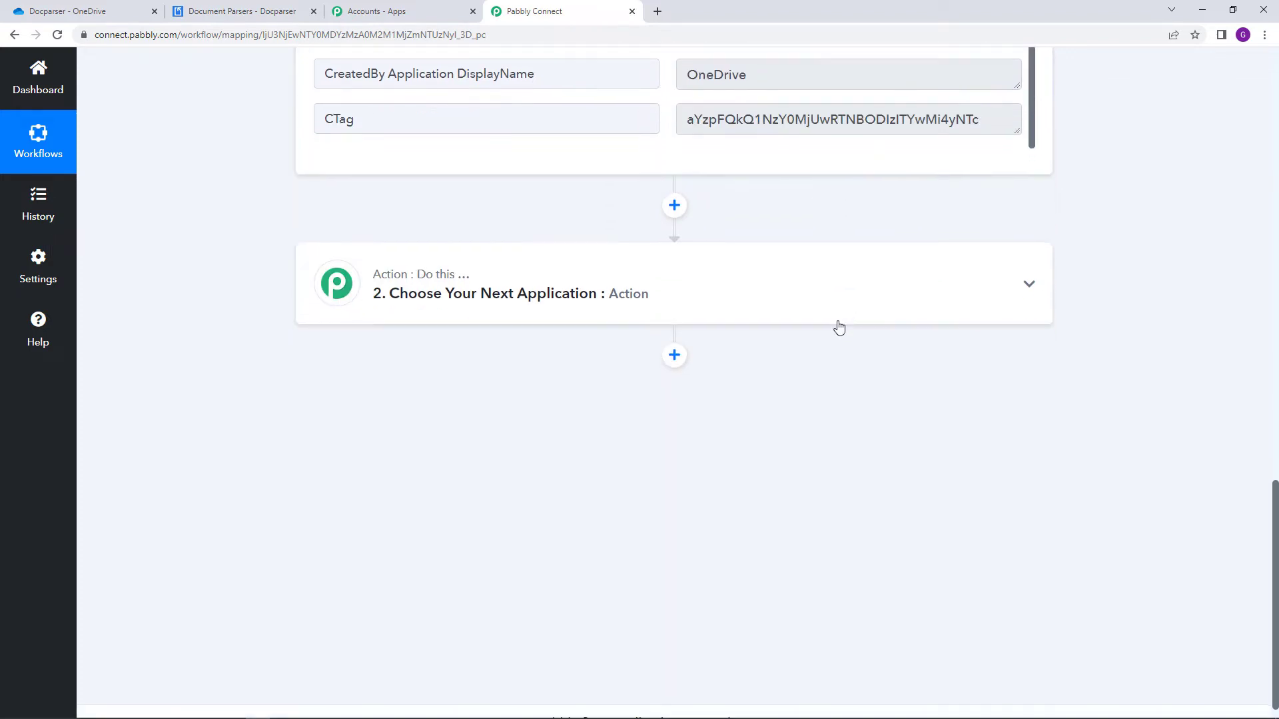
left_click(568, 303)
scroll(568, 303, "down", 2)
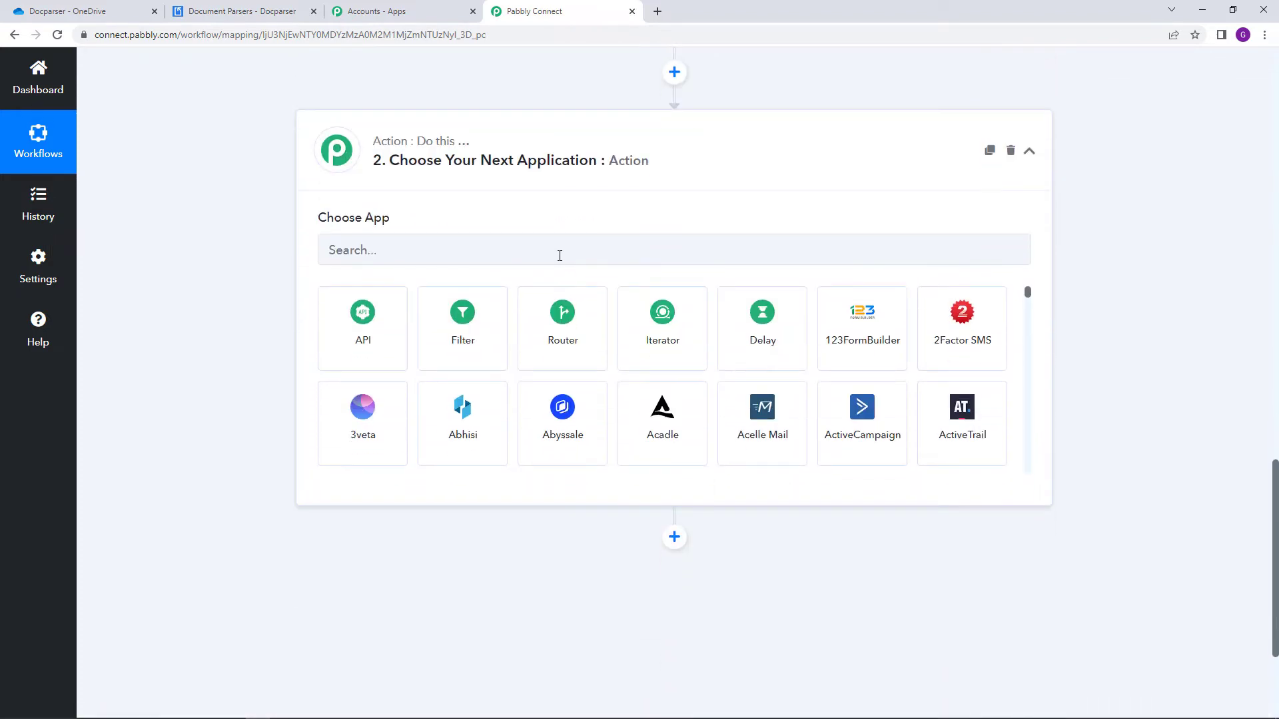
left_click(563, 251)
type("docp")
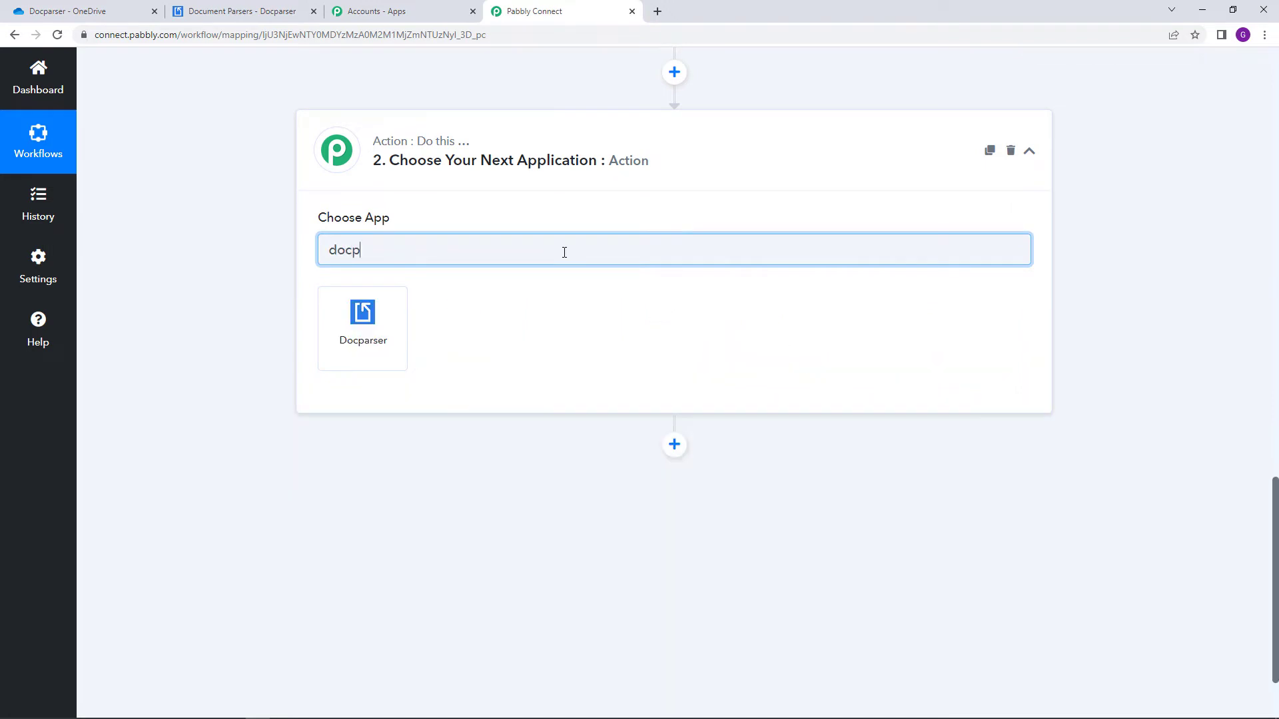
left_click(335, 339)
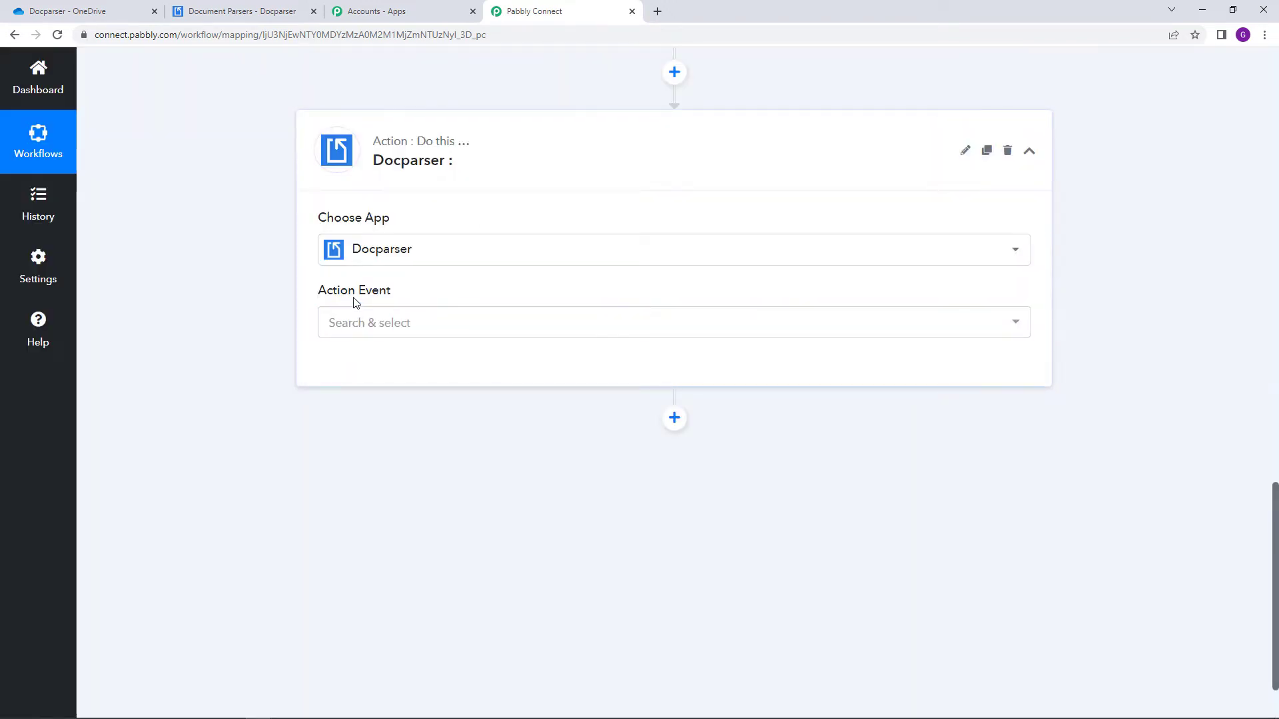
Set the Docparser action event to Upload a Document from a URL
mouse_move(356, 303)
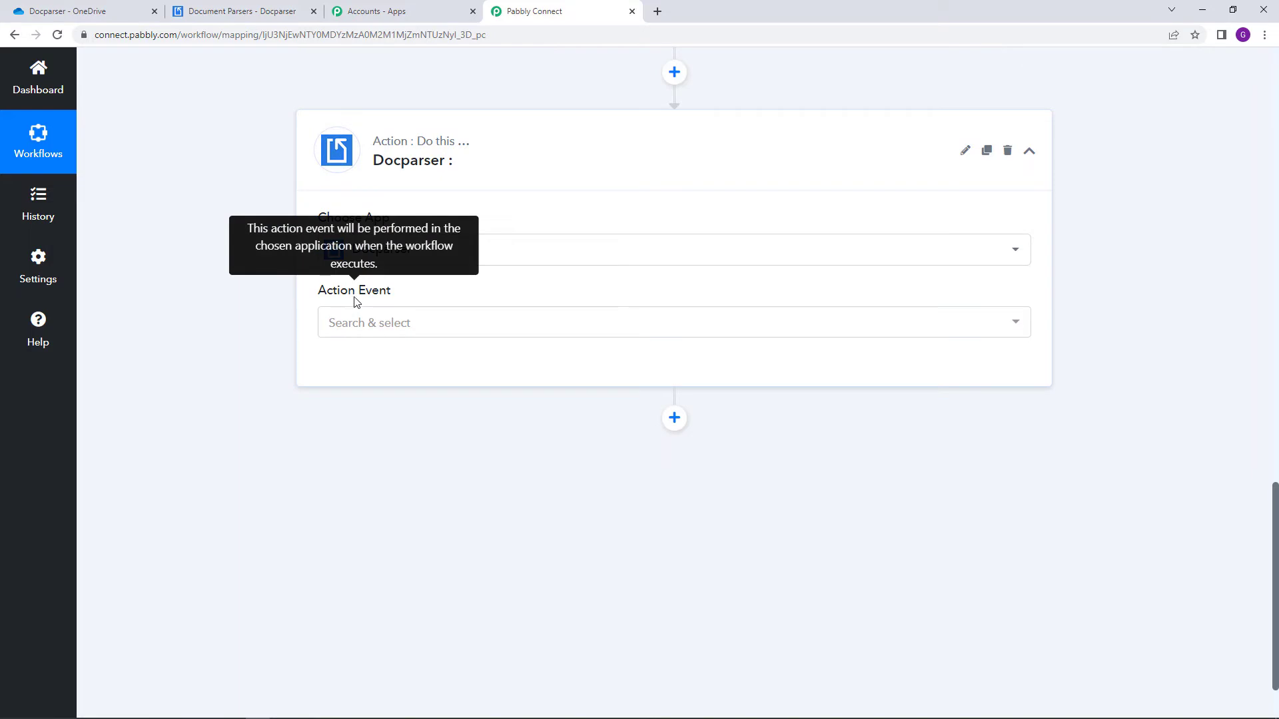
left_click(389, 324)
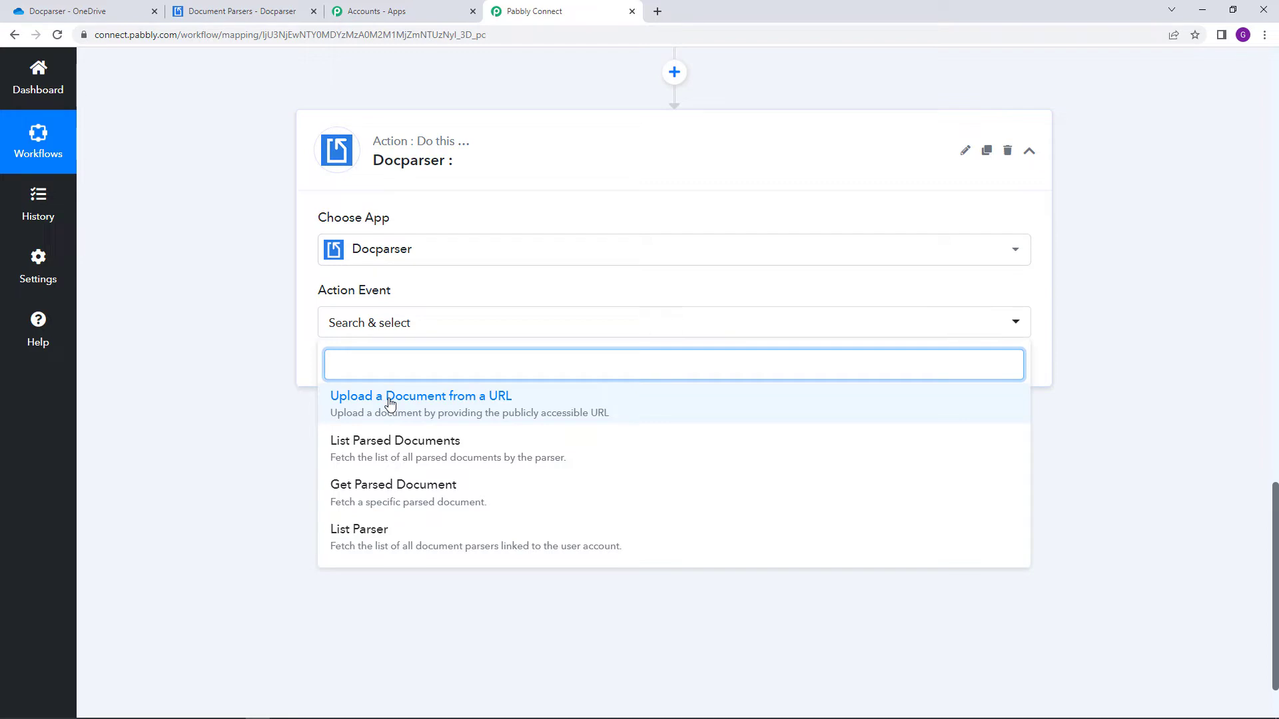
left_click(429, 409)
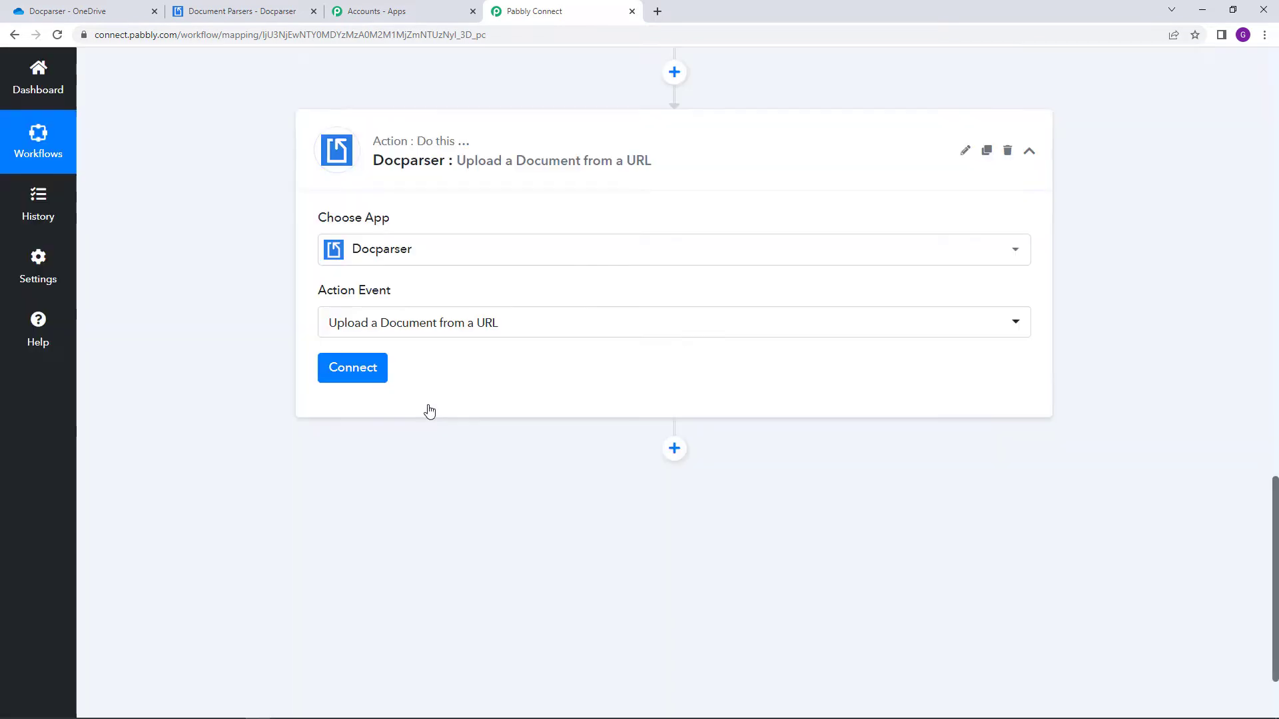
Start connecting the Docparser account with the Add New Connection option
left_click(365, 374)
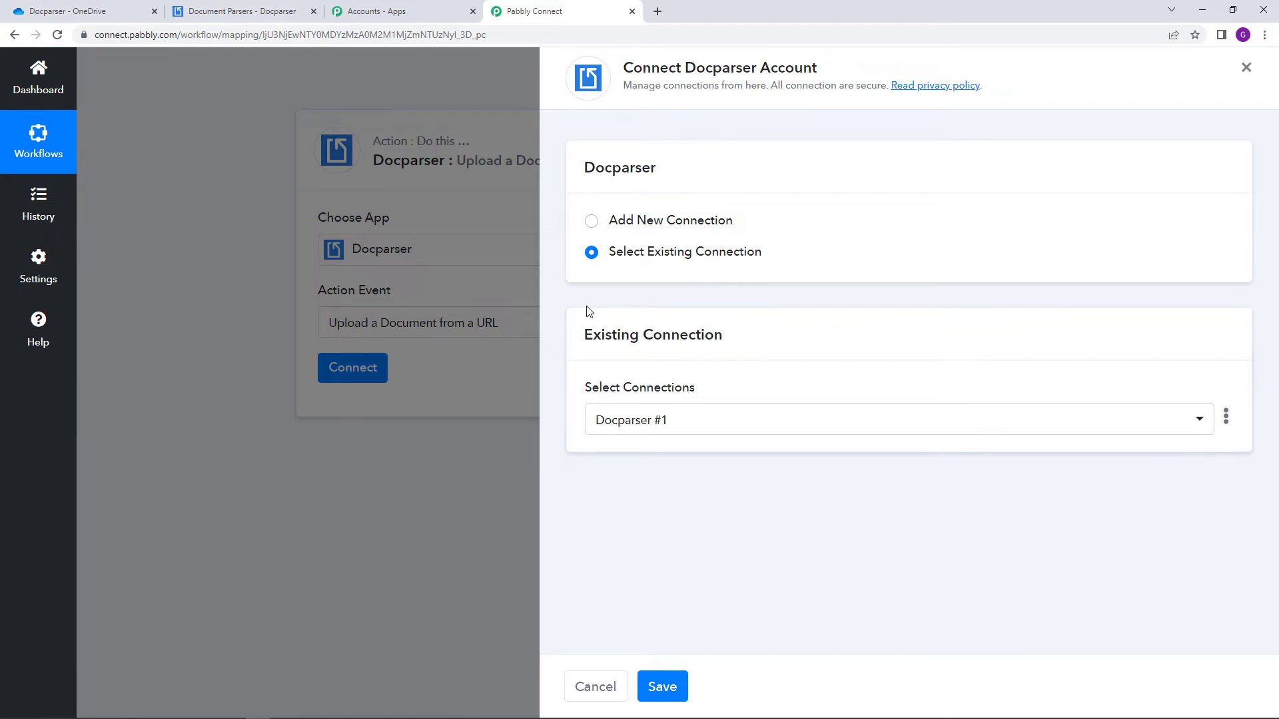
left_click(591, 221)
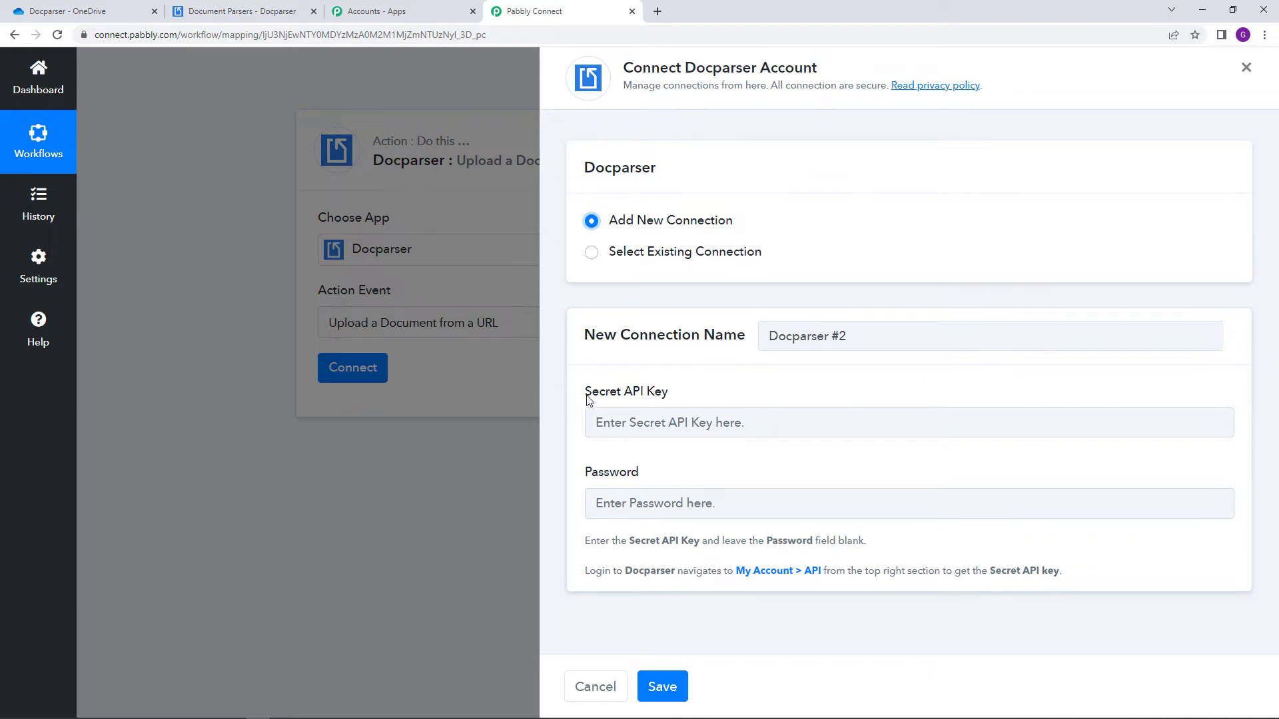
left_click_drag(587, 399, 706, 400)
left_click(713, 400)
Switch to Docparser and copy the Secret API Key from the REST API credentials page
left_click(249, 6)
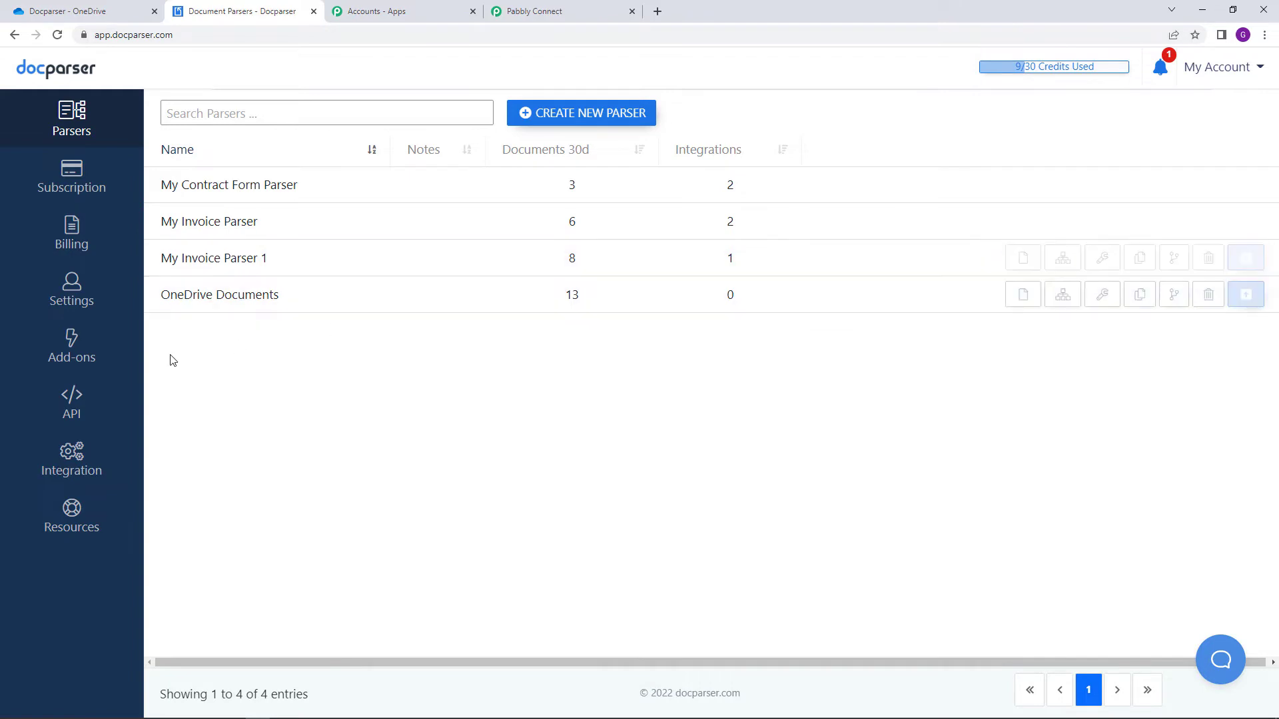
left_click(71, 411)
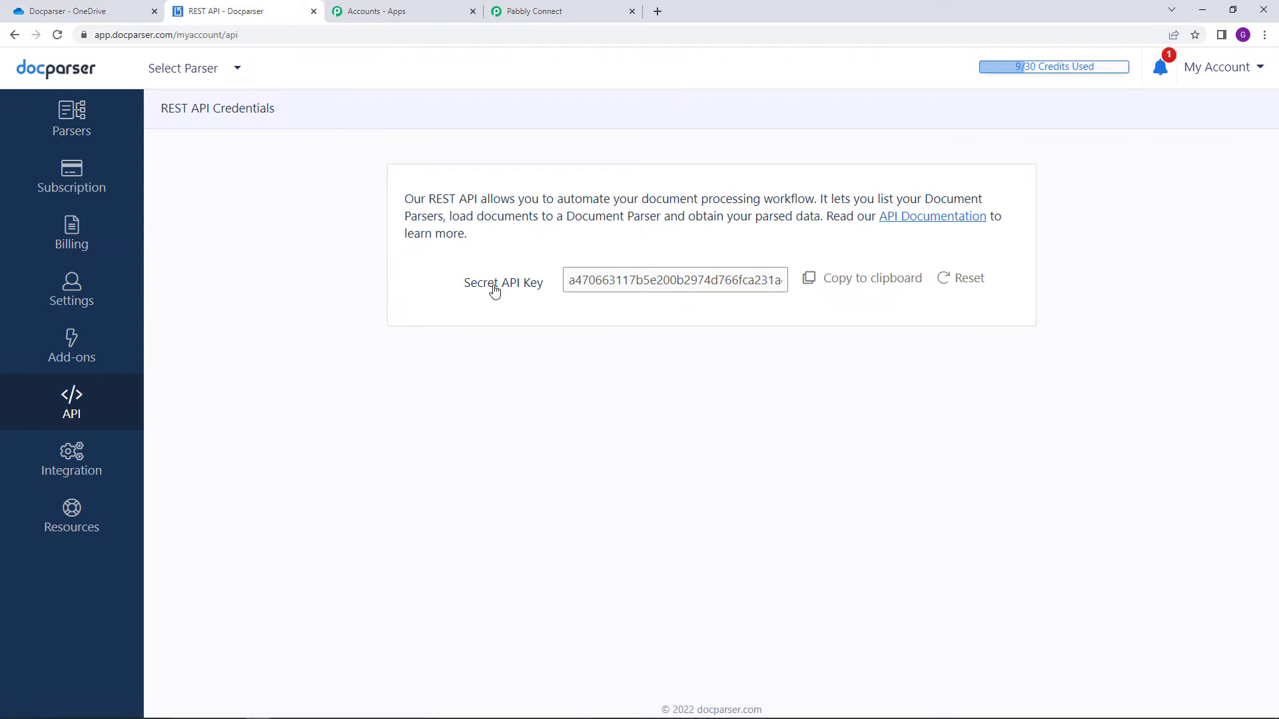
left_click(824, 283)
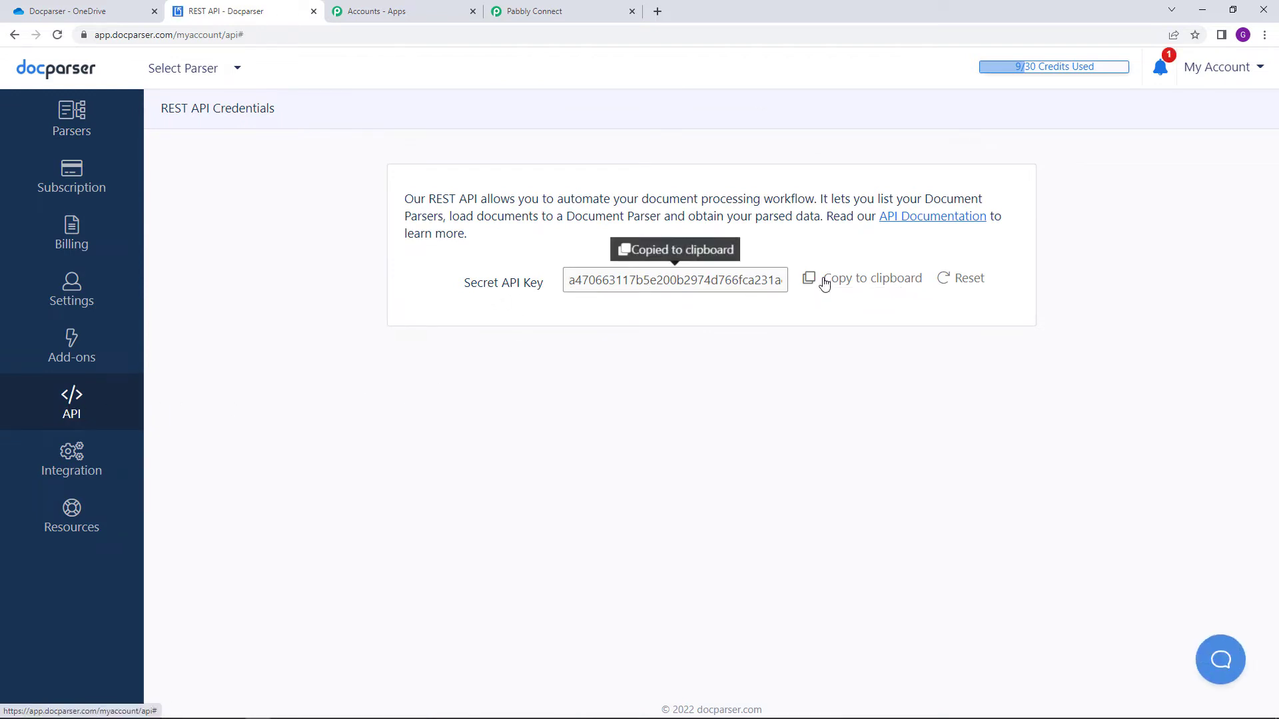
Return to Pabbly Connect, paste the Secret API Key into the new Docparser connection and save it
left_click(510, 11)
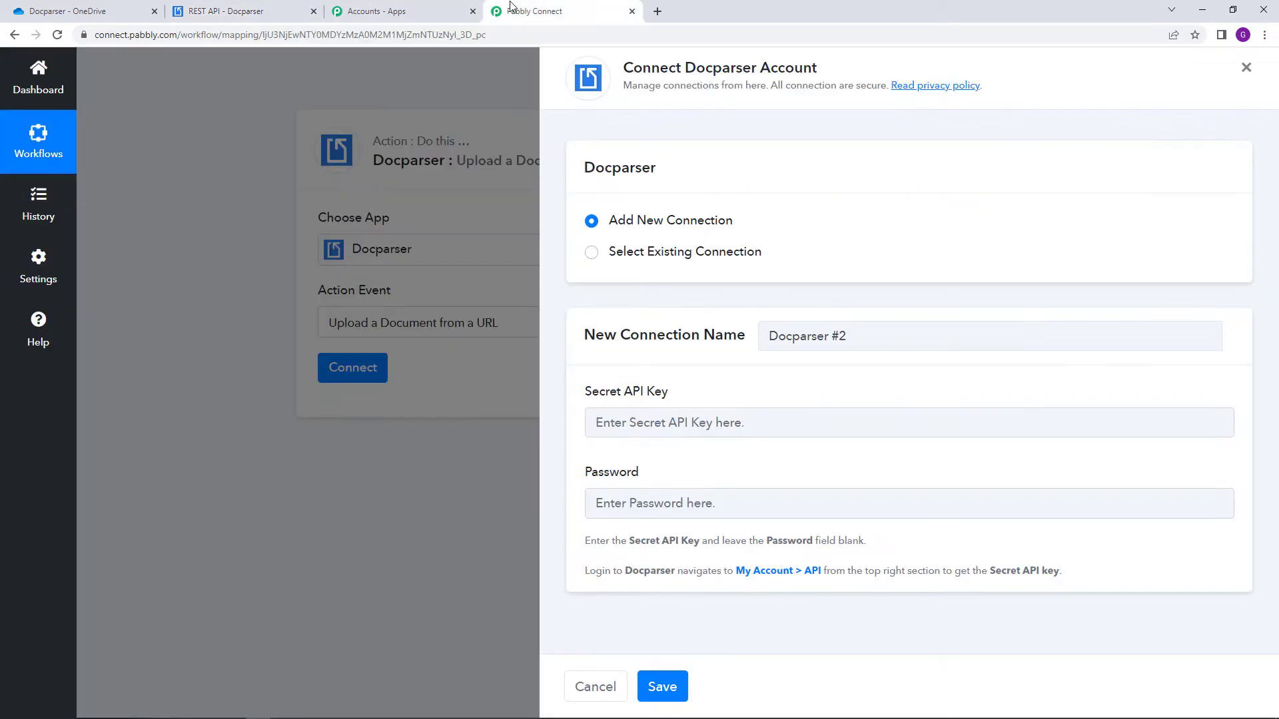
left_click(706, 434)
right_click(706, 433)
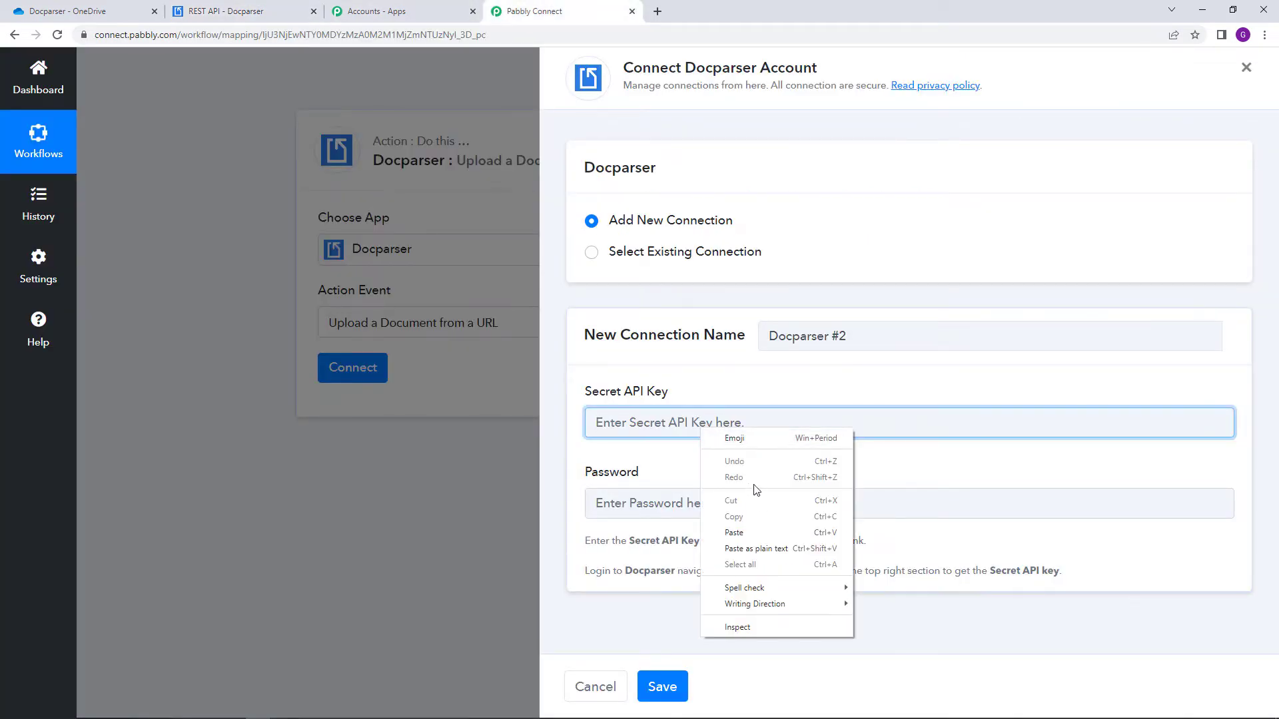
left_click(763, 534)
left_click(662, 687)
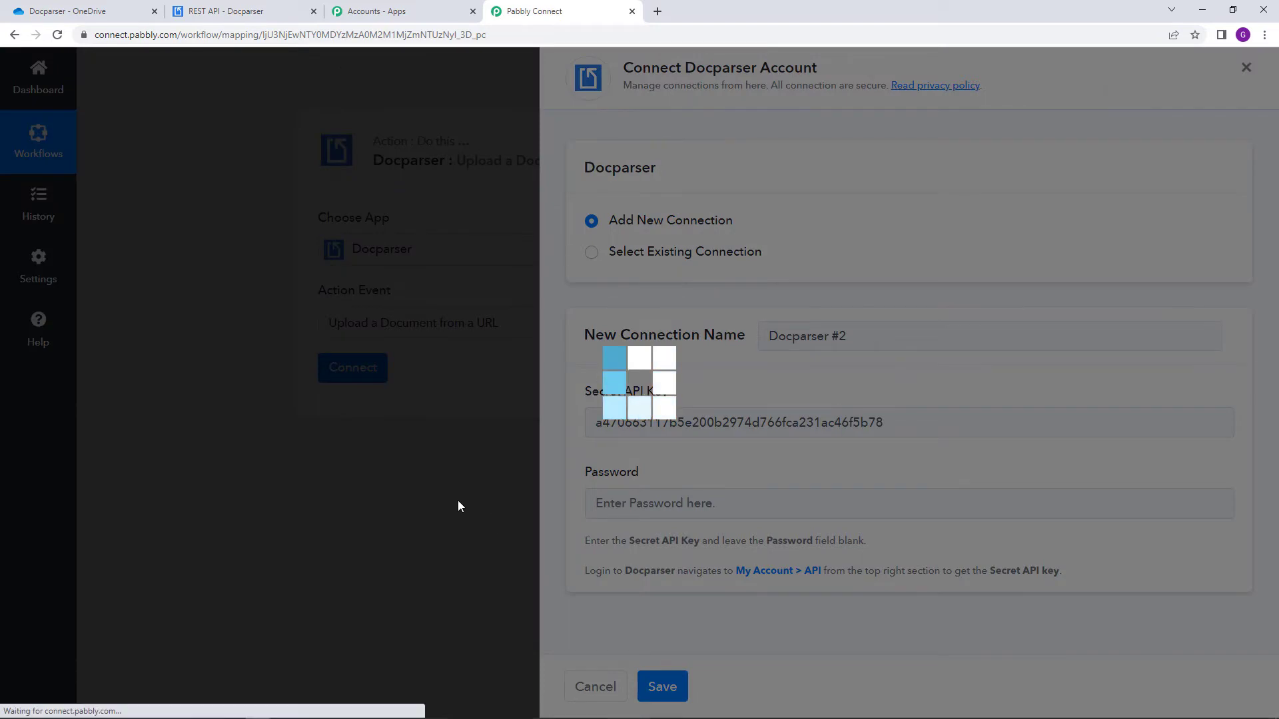
Switch to Docparser and open the list of document parsers to check which one the action needs
scroll(526, 493, "down", 1)
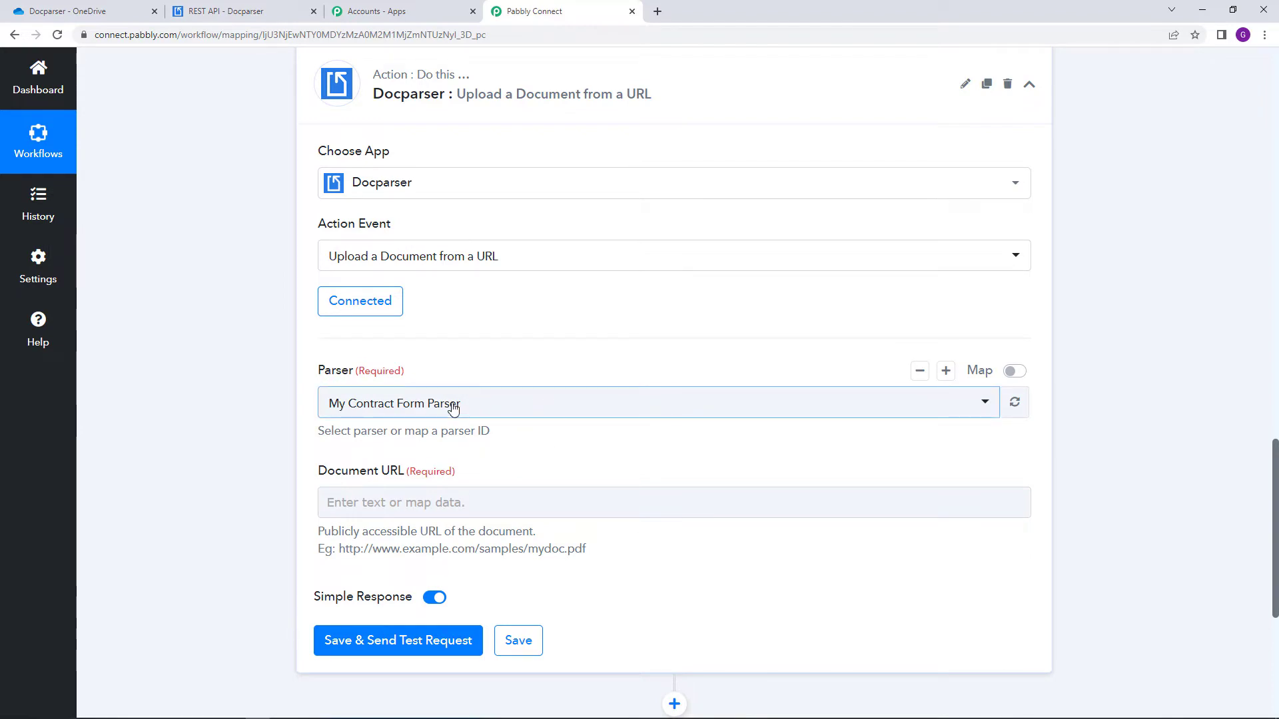
left_click(223, 2)
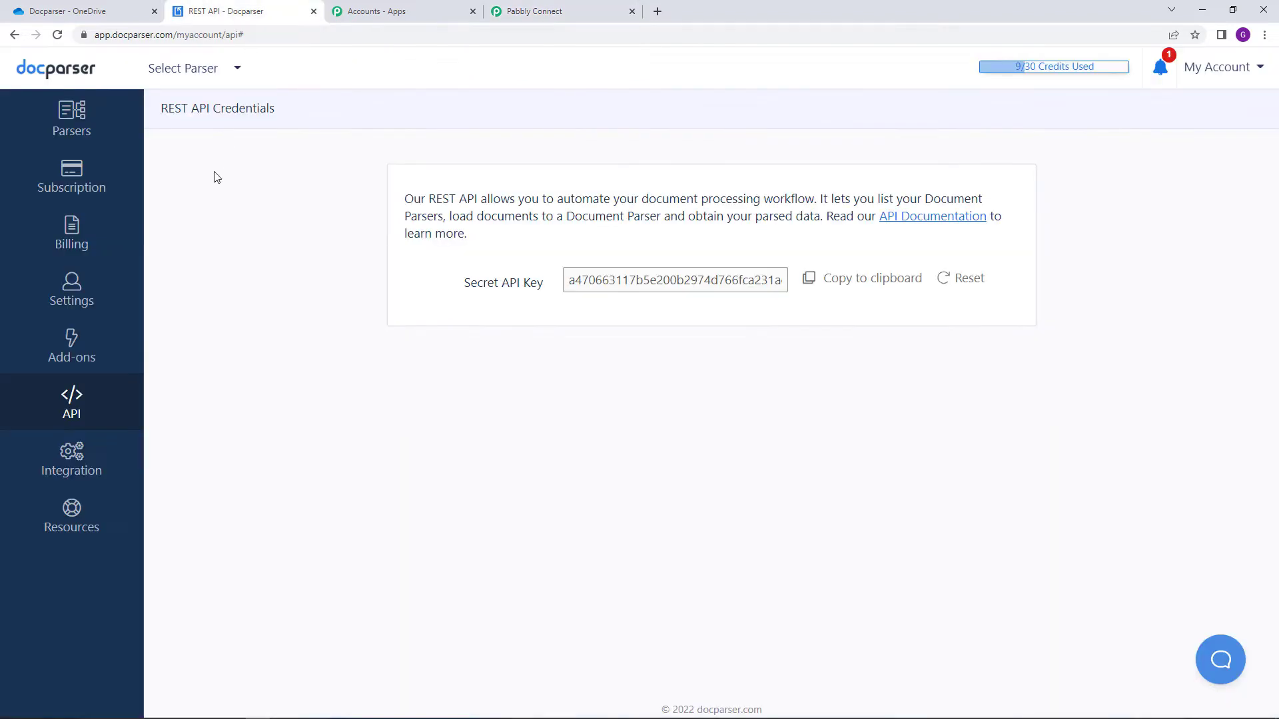
left_click(98, 126)
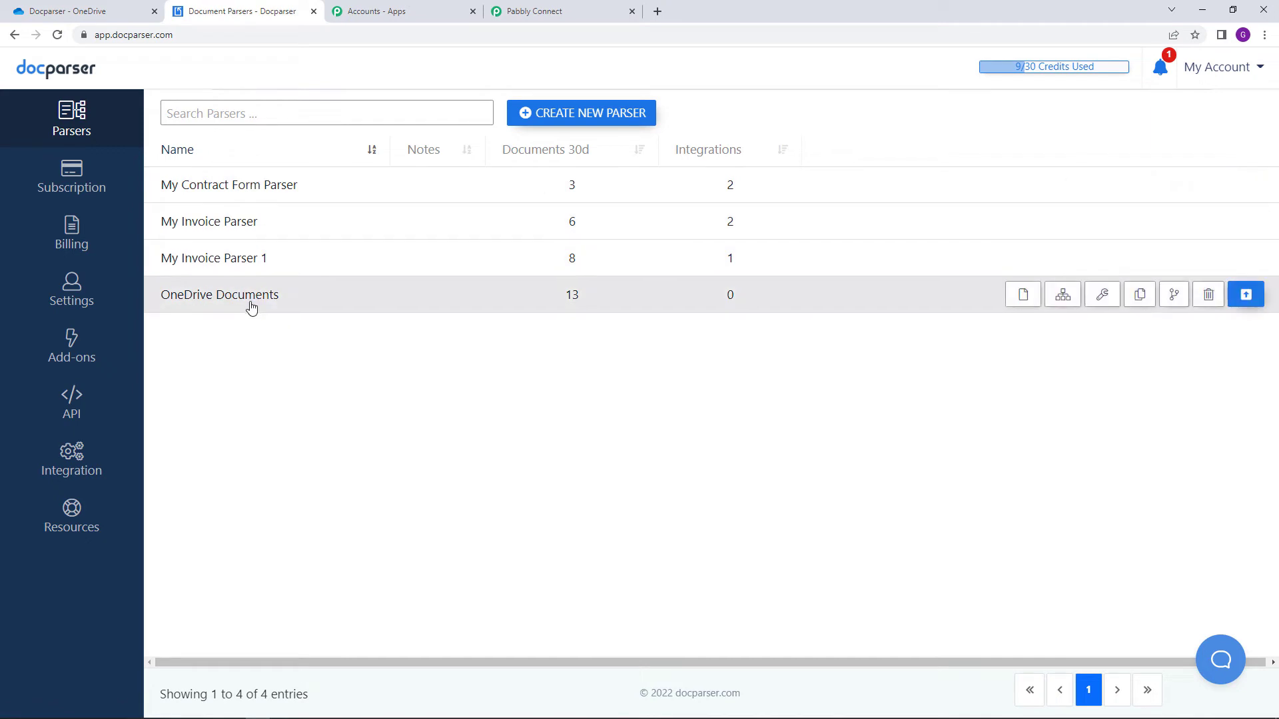
Open the OneDrive Documents parser in Docparser, then return to Pabbly Connect and set the action's parser to OneDrive Documents
left_click(175, 301)
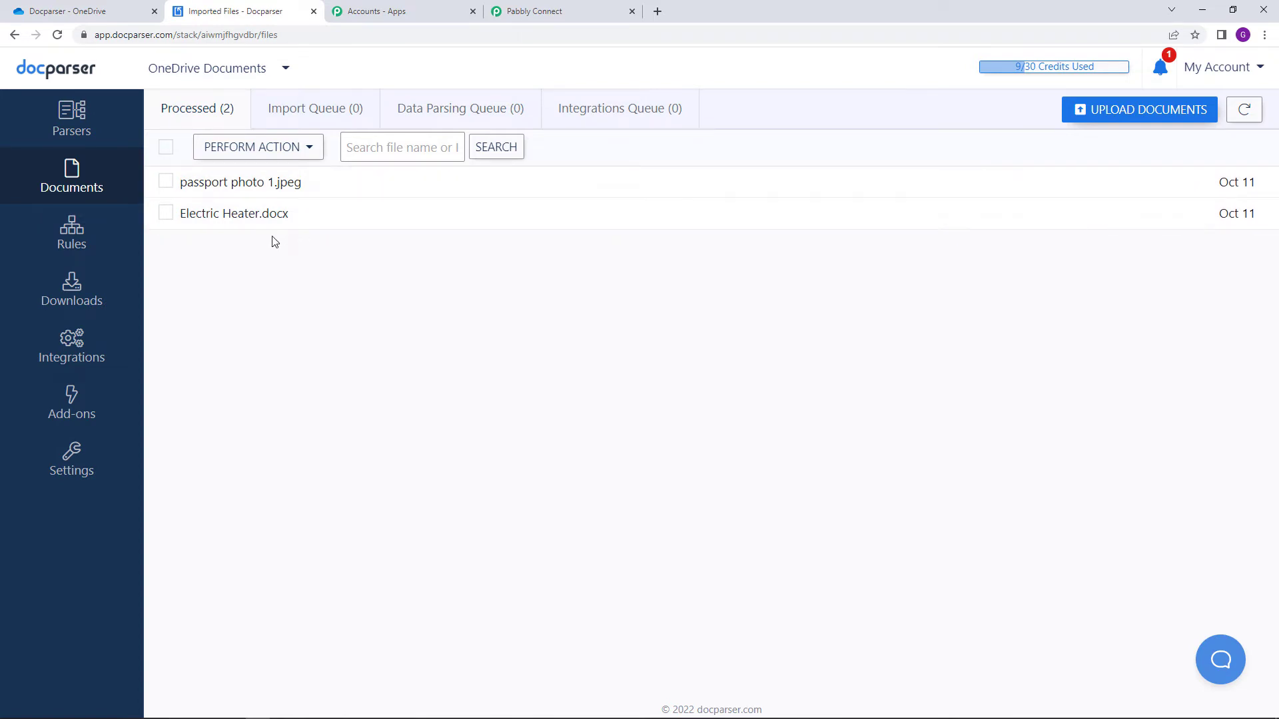
left_click(563, 9)
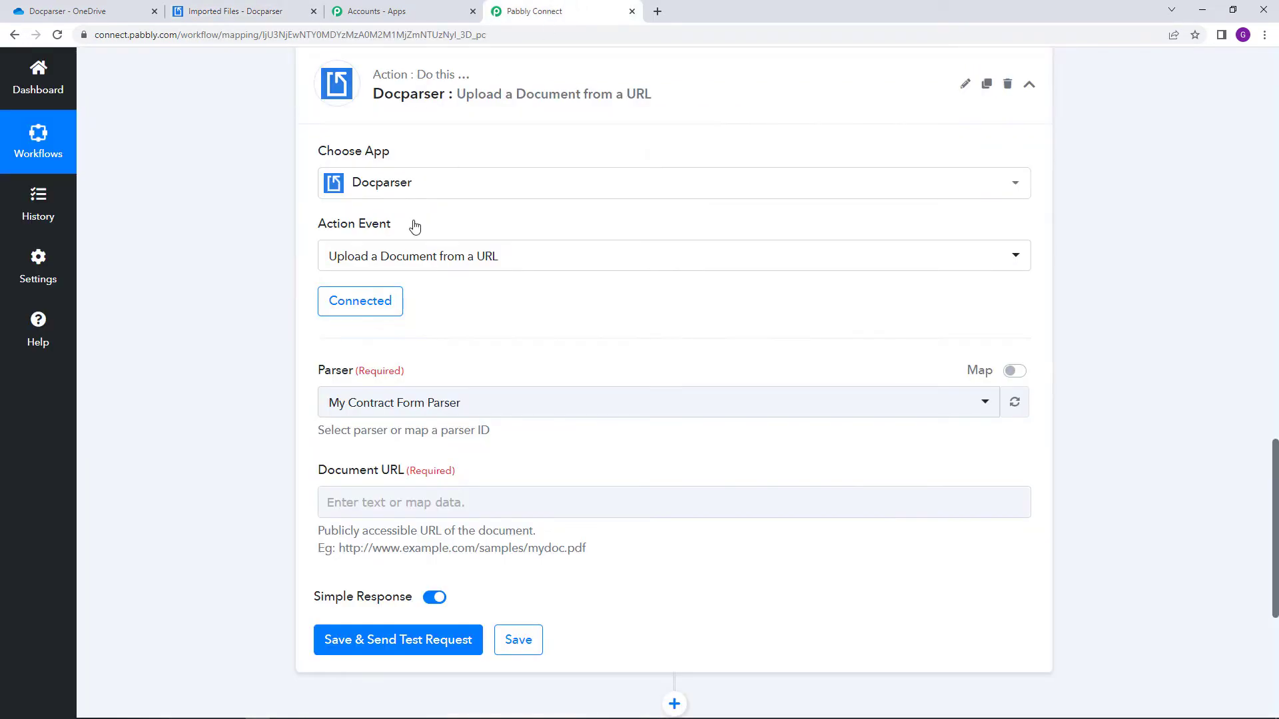
left_click(384, 404)
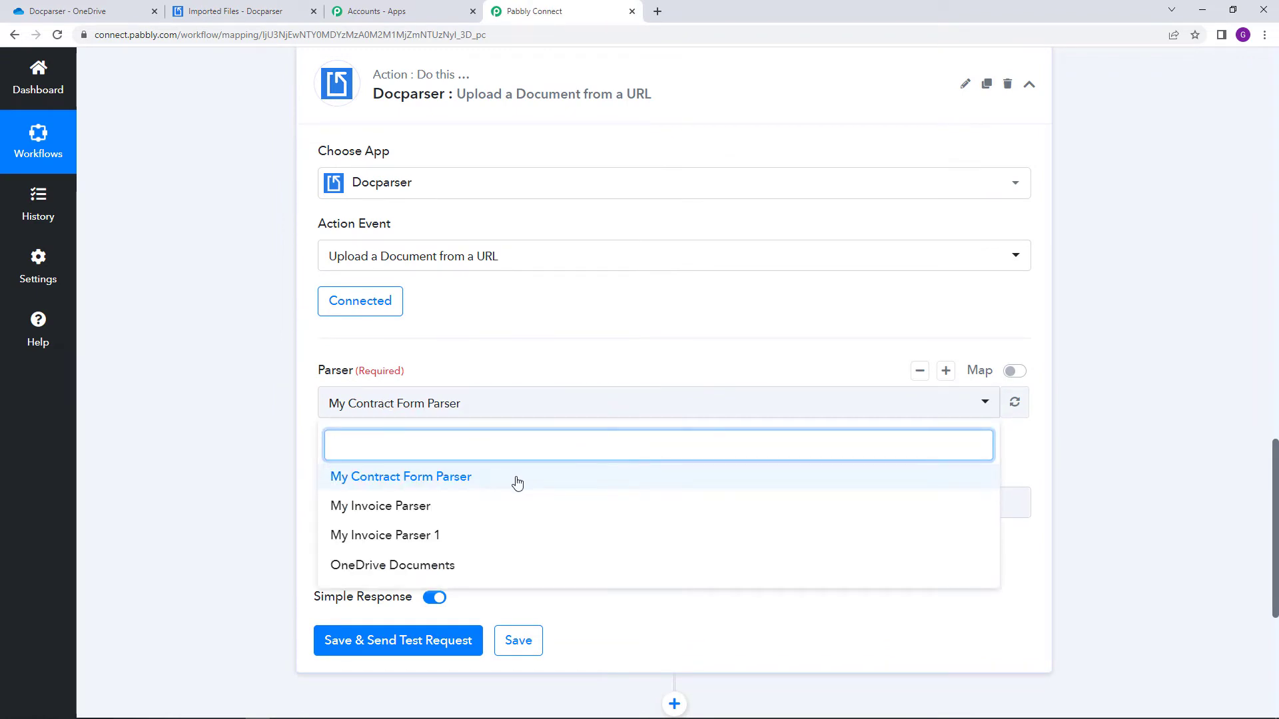
left_click(358, 569)
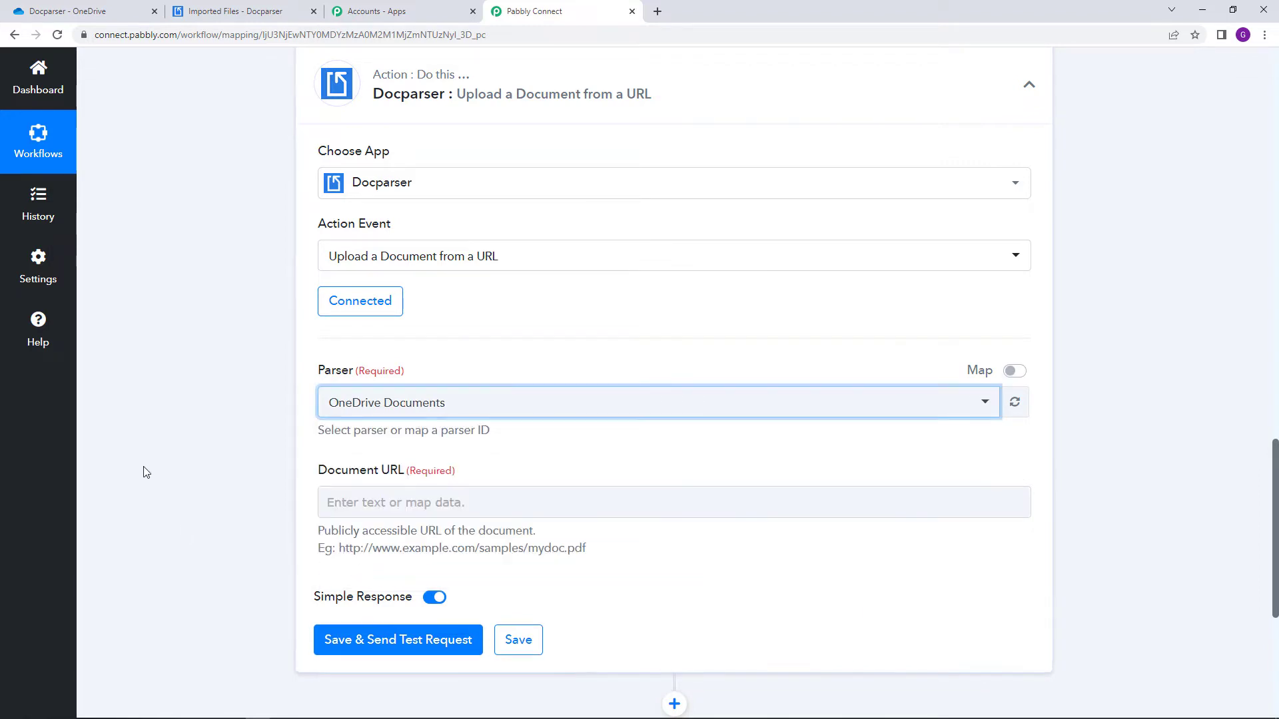
Examine the OneDrive trigger's response for a download URL that suits the Docparser action's required Document URL
scroll(200, 459, "down", 2)
left_click(337, 377)
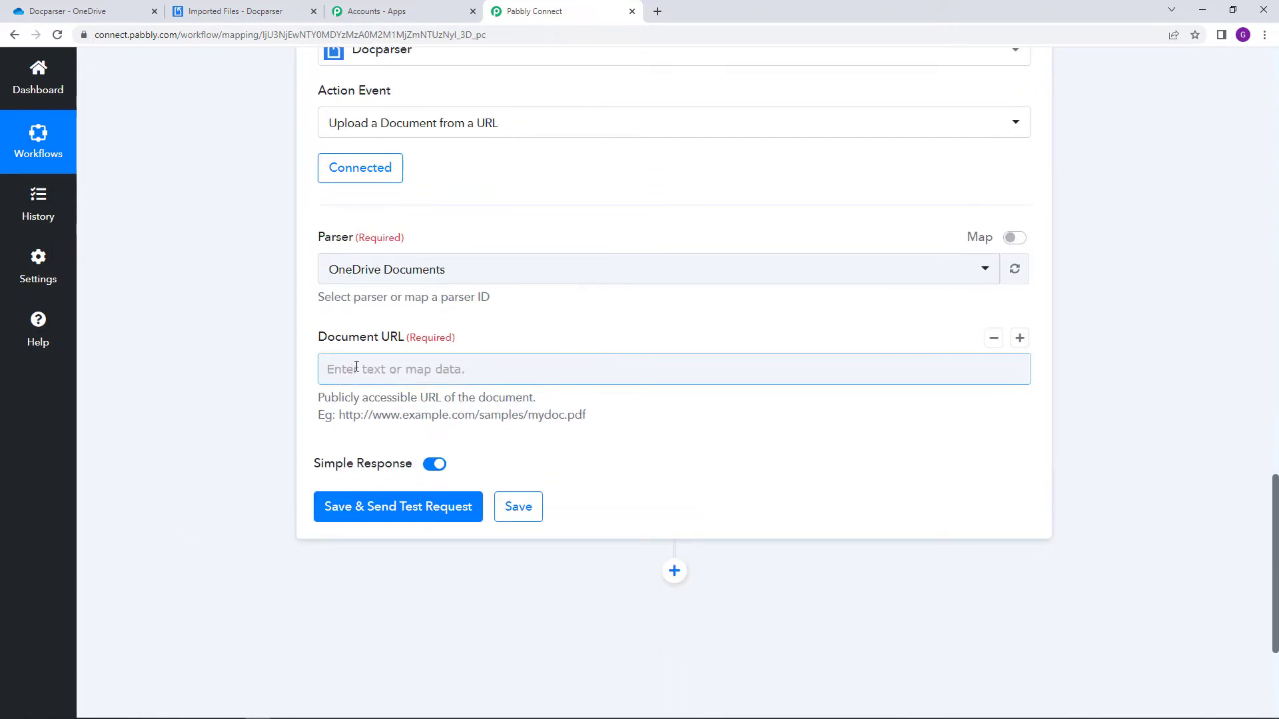
scroll(357, 367, "up", 4)
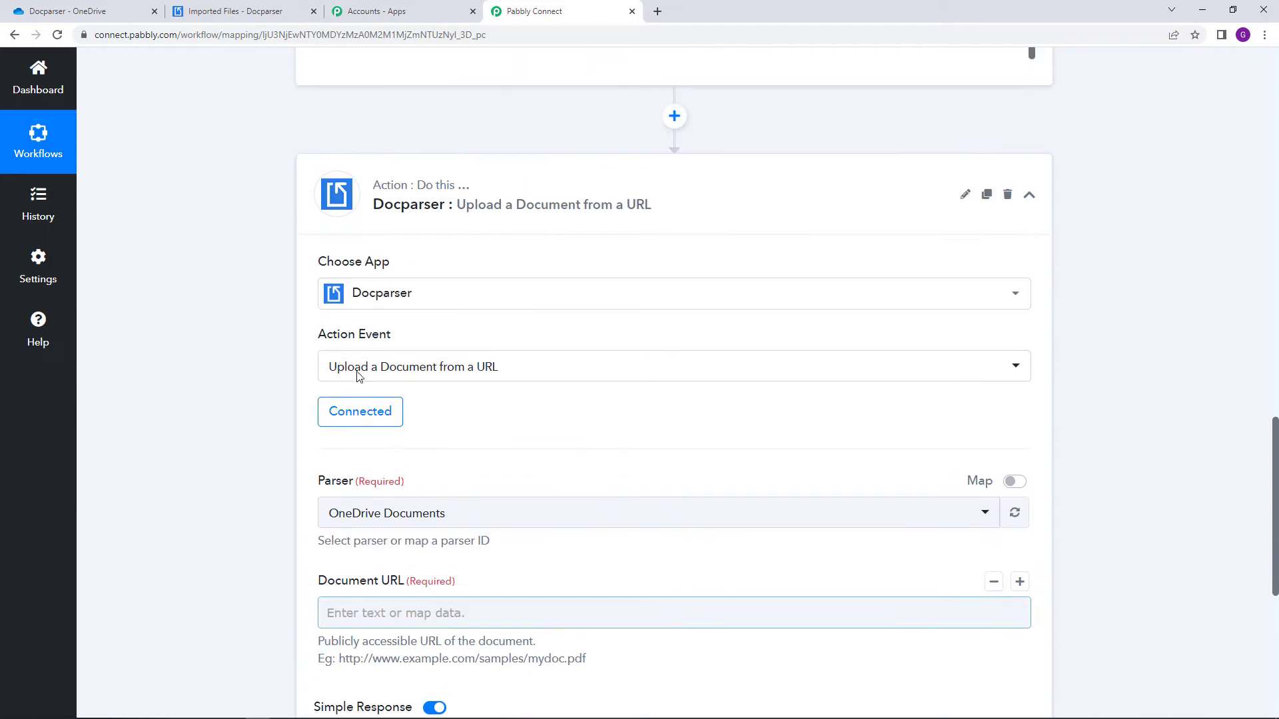
scroll(358, 378, "down", 3)
scroll(385, 453, "up", 7)
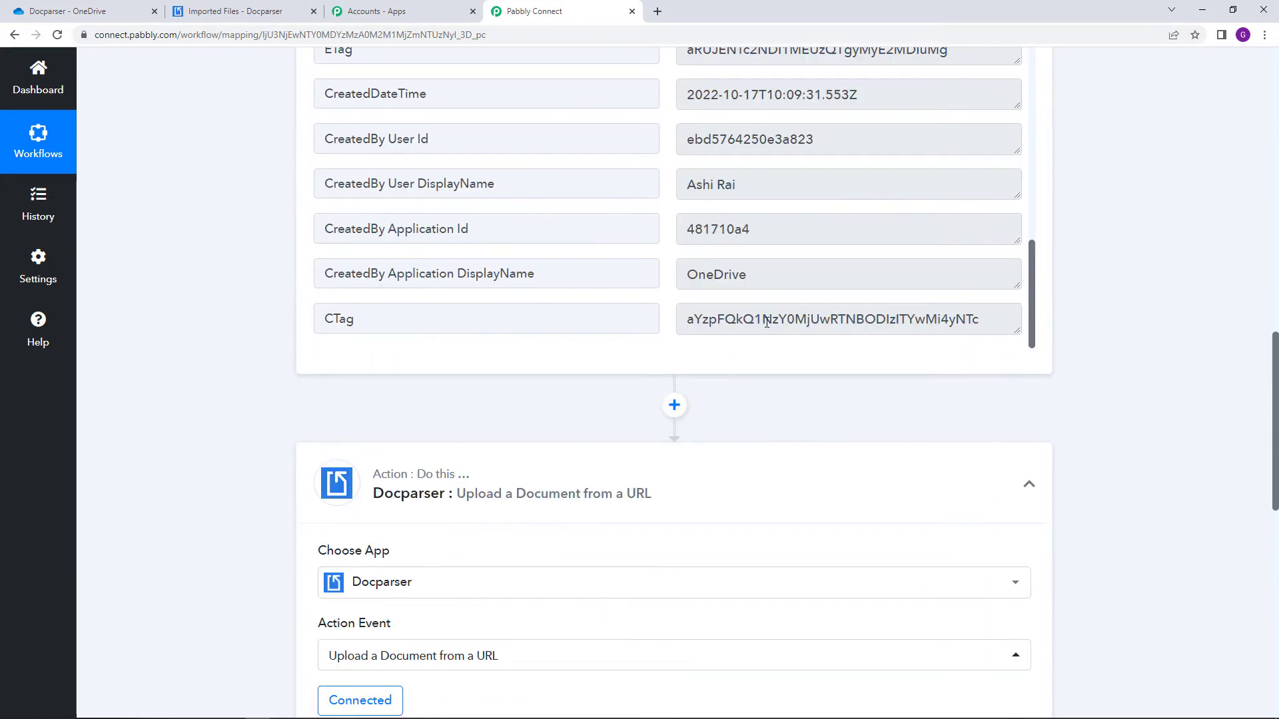
scroll(830, 275, "up", 5)
scroll(830, 275, "up", 6)
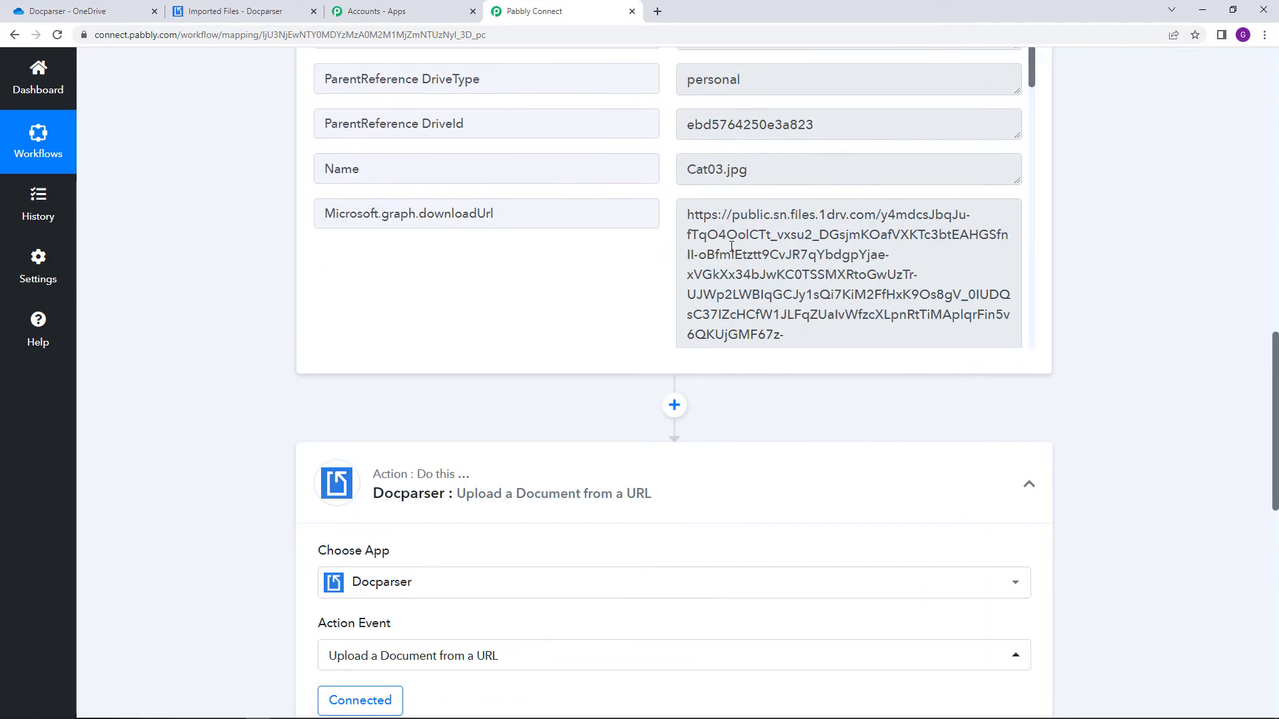
left_click(696, 224)
left_click_drag(696, 224, 838, 294)
scroll(788, 387, "down", 8)
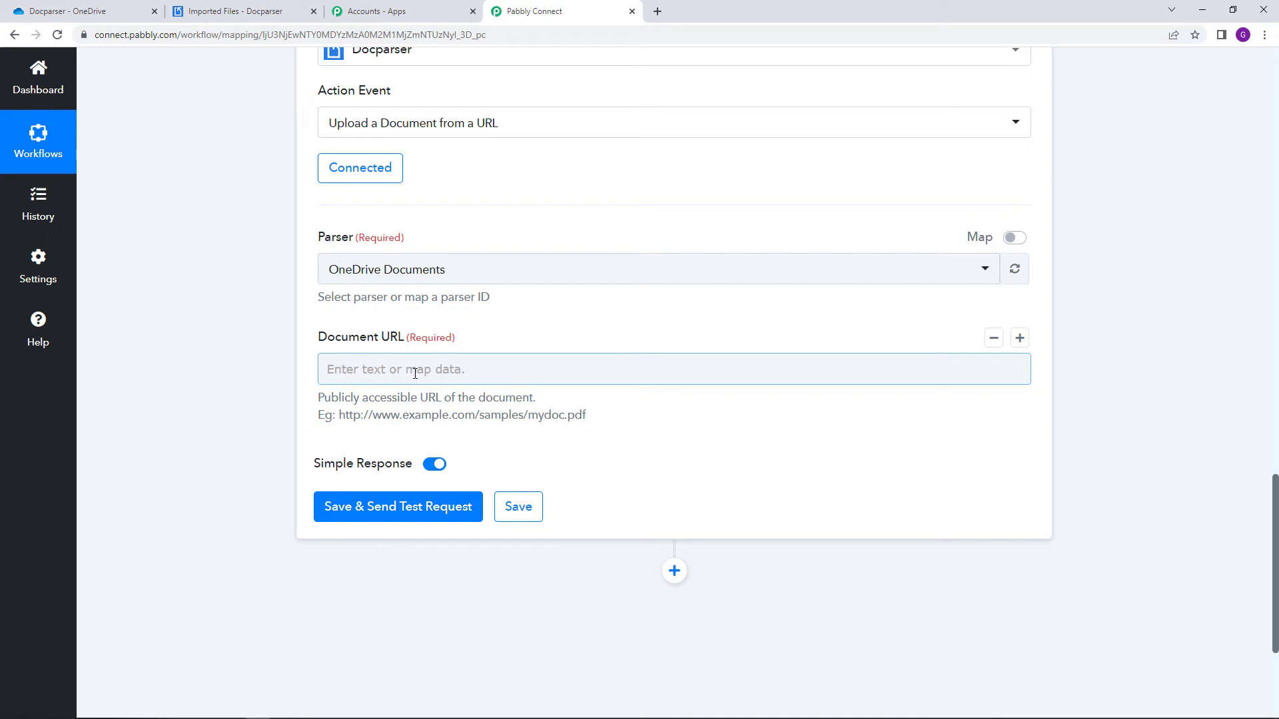
Map the Document URL to the Microsoft.graph.downloadUrl value from the Microsoft OneDrive: New File step
left_click(415, 369)
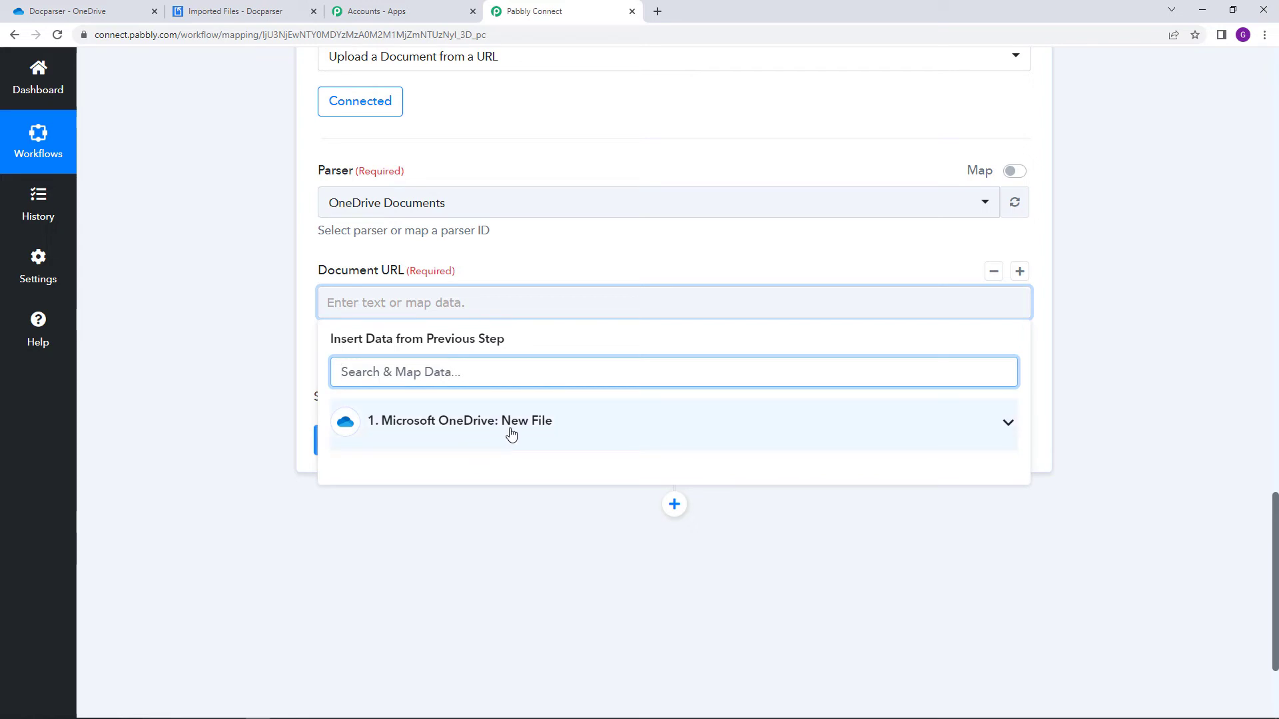
left_click(570, 421)
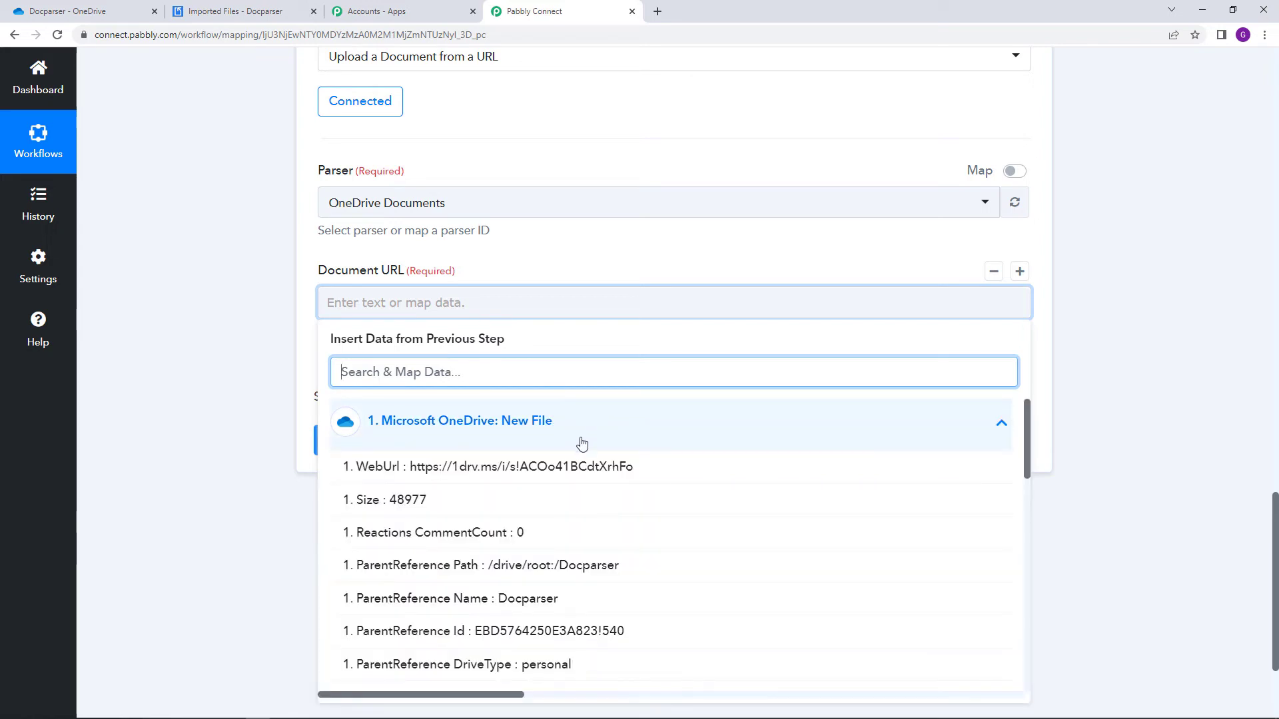
scroll(599, 453, "down", 2)
scroll(605, 459, "down", 2)
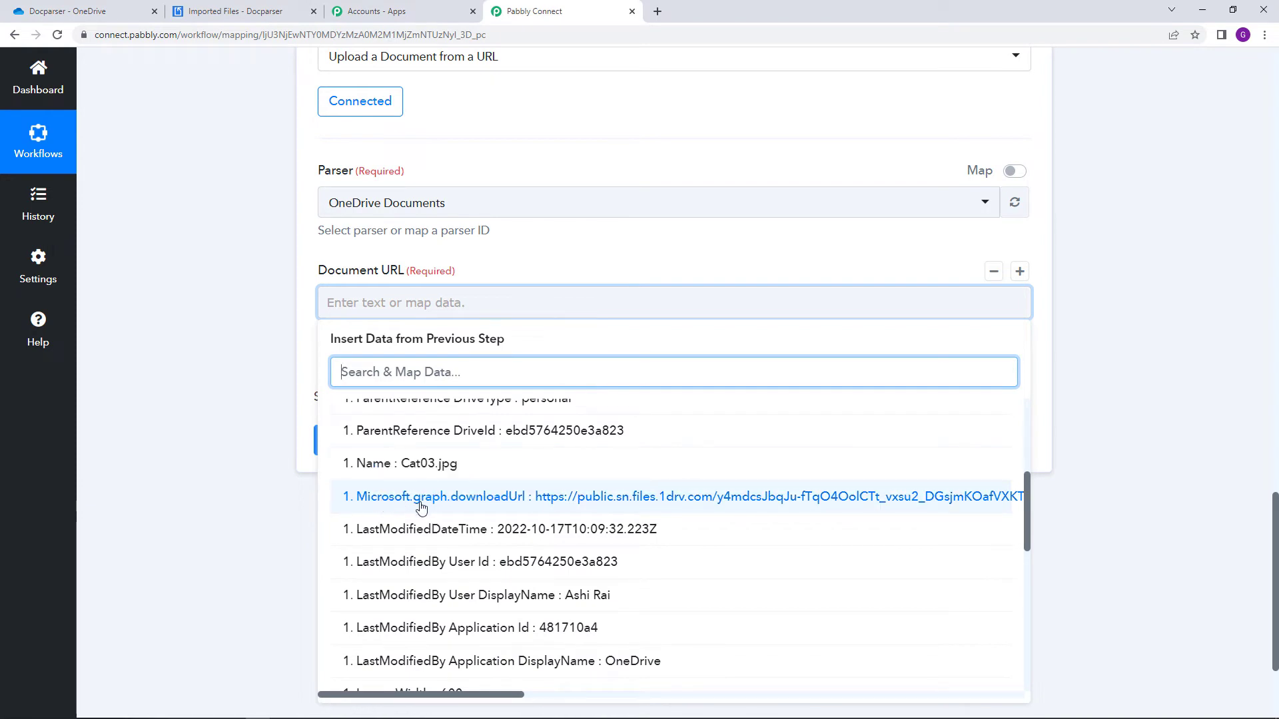
left_click(512, 504)
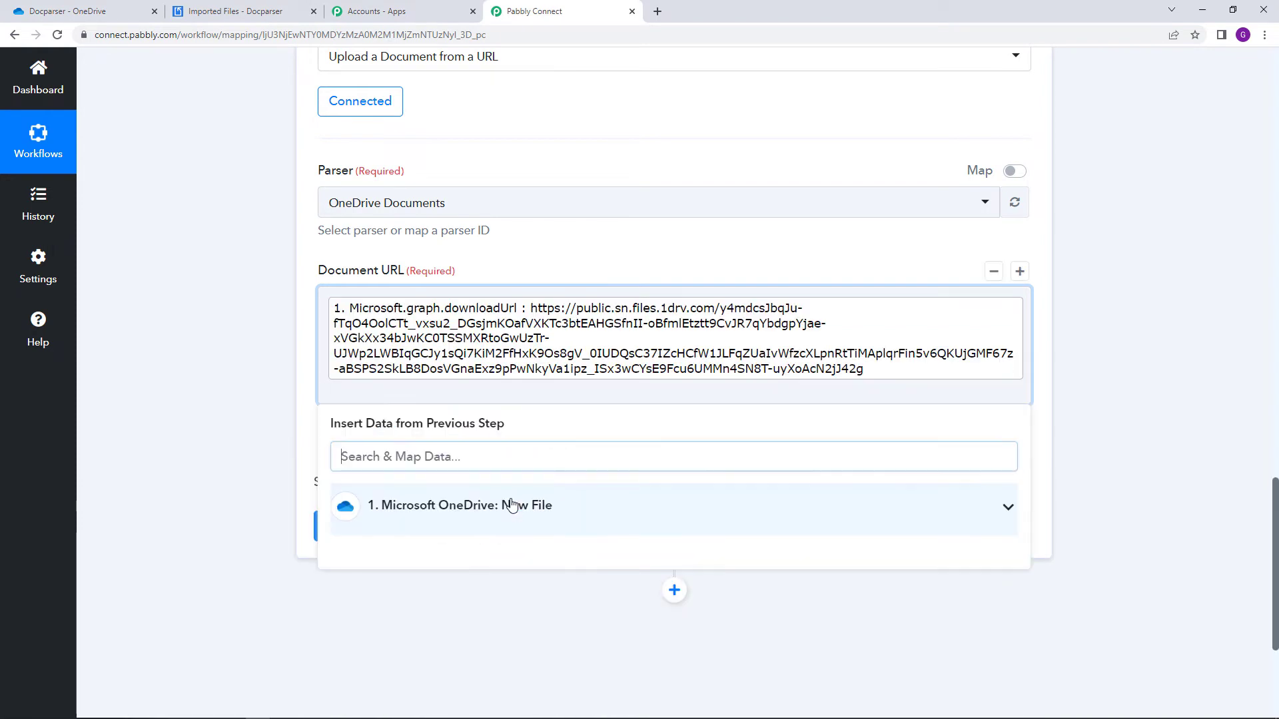
left_click(268, 392)
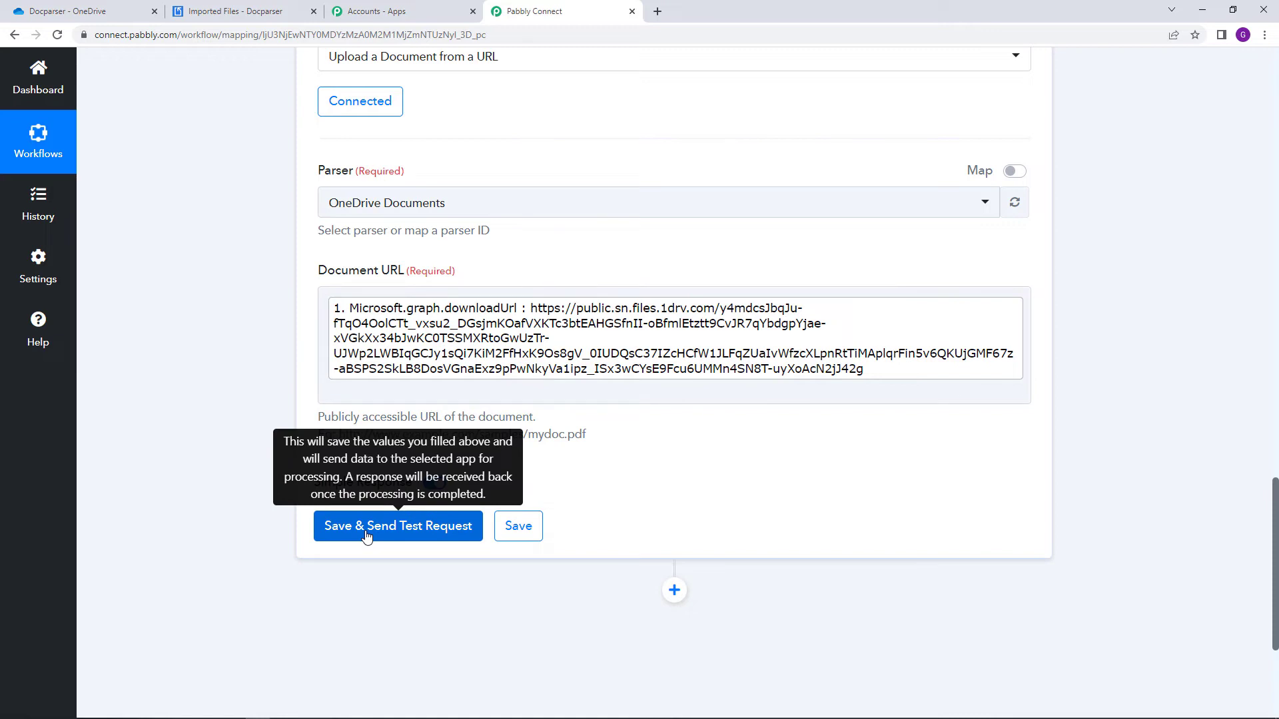
Check the parser's current documents in Docparser, then return to Pabbly Connect, save the Docparser action and send a test request
left_click(235, 11)
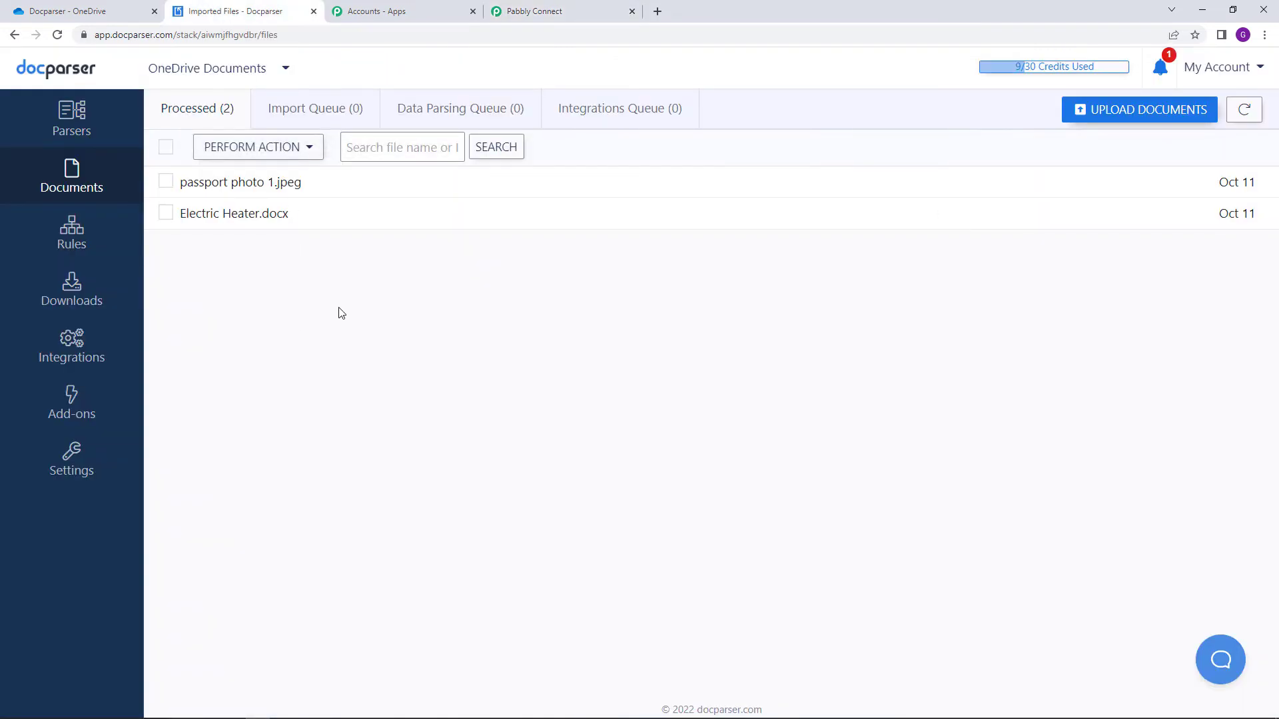
left_click(533, 12)
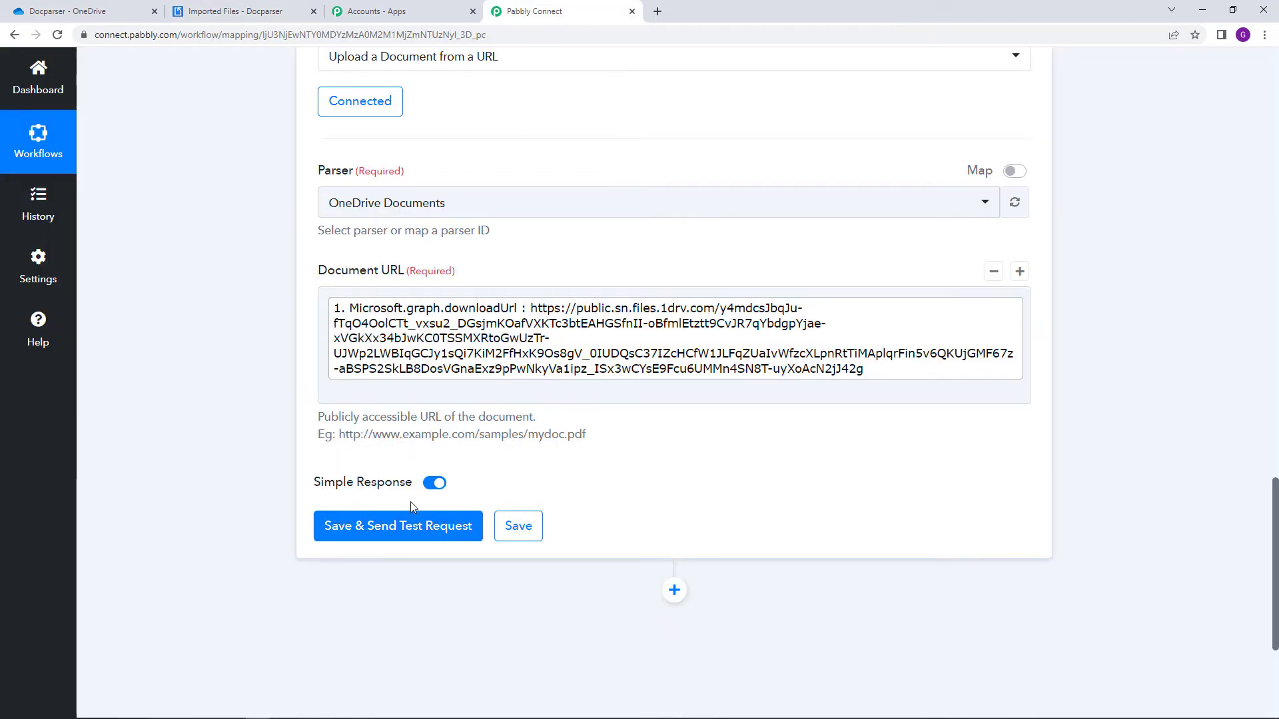
left_click(403, 523)
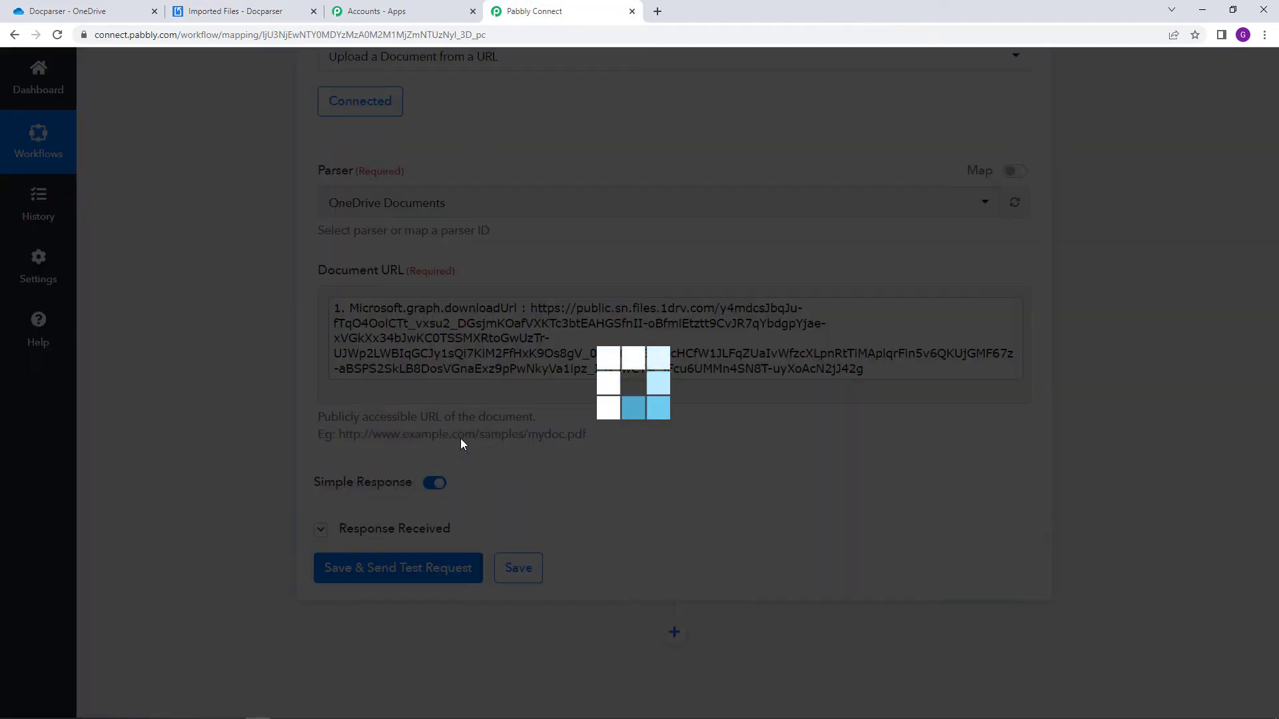
scroll(1077, 274, "down", 3)
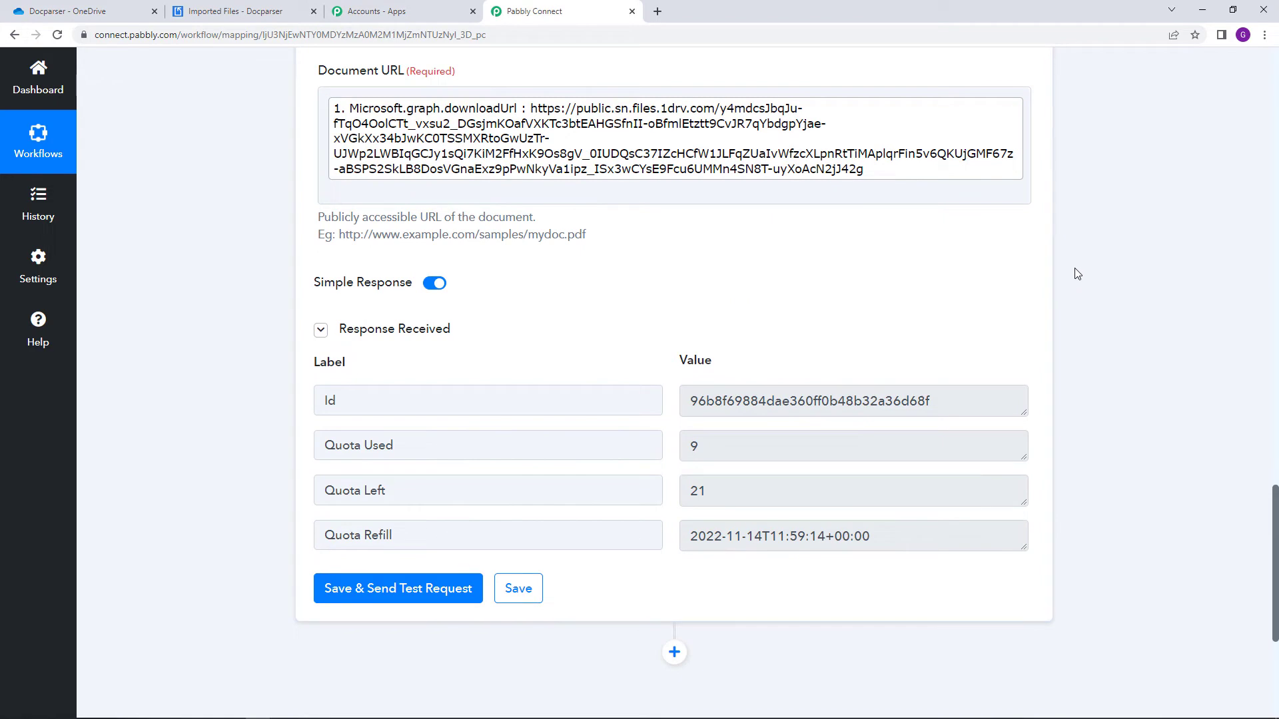
scroll(1077, 274, "down", 1)
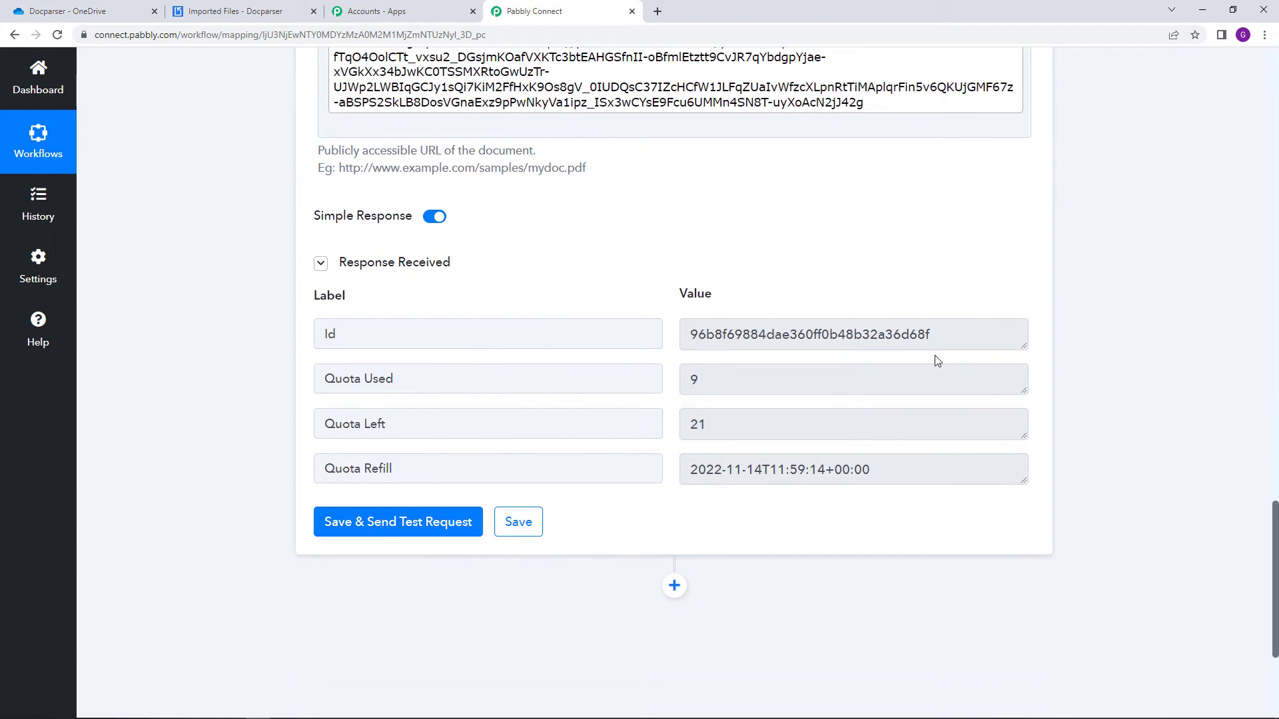
Switch to Docparser, refresh the OneDrive Documents list and view the original file of Cat03.jpg
left_click(260, 10)
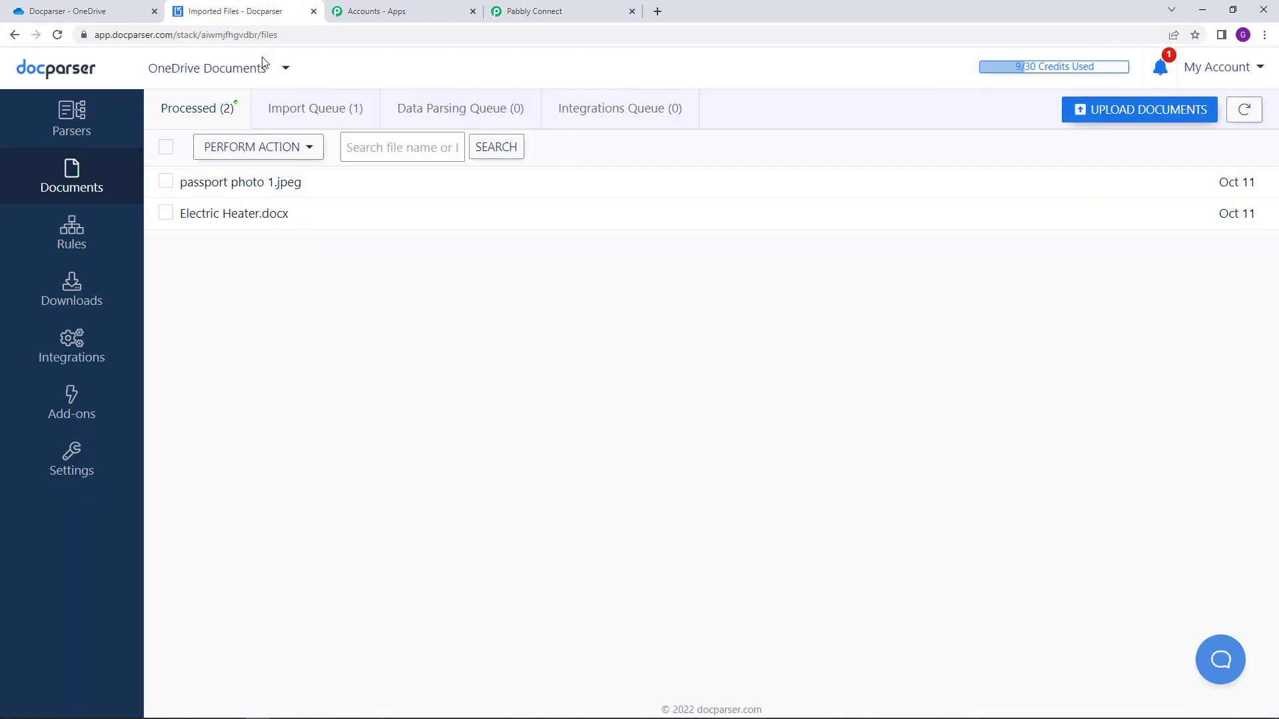
left_click(57, 38)
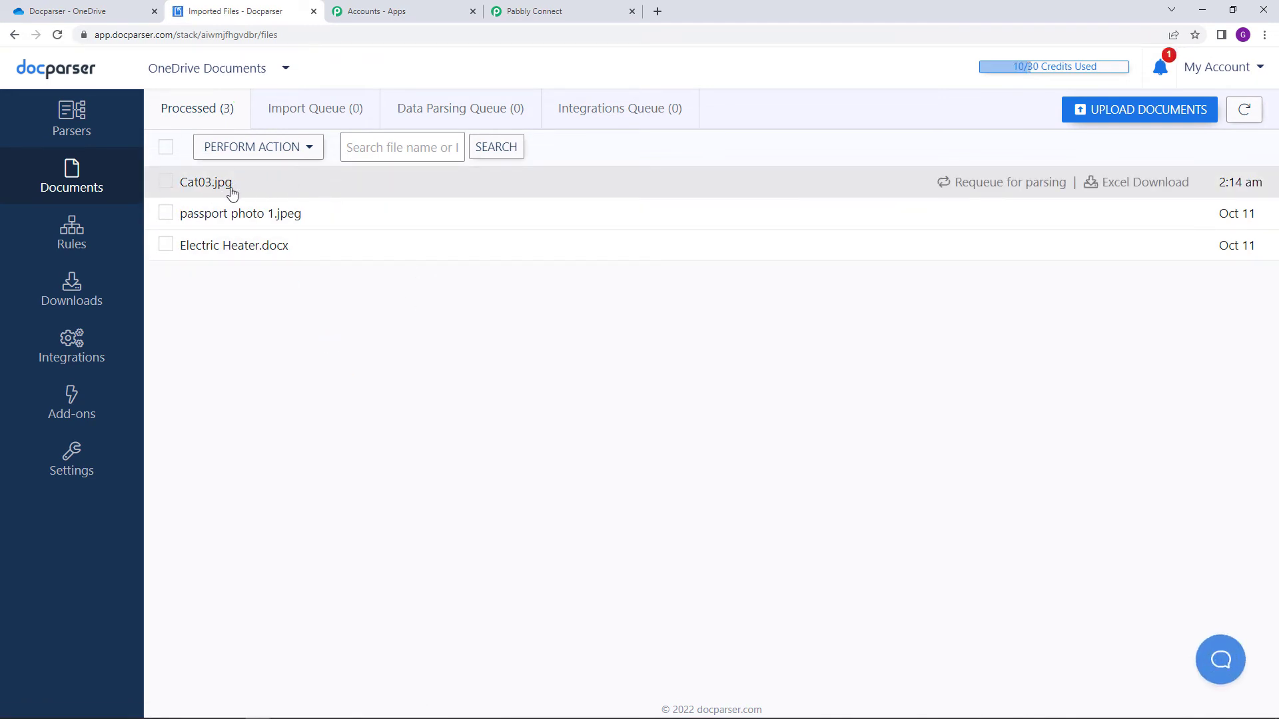
left_click(270, 190)
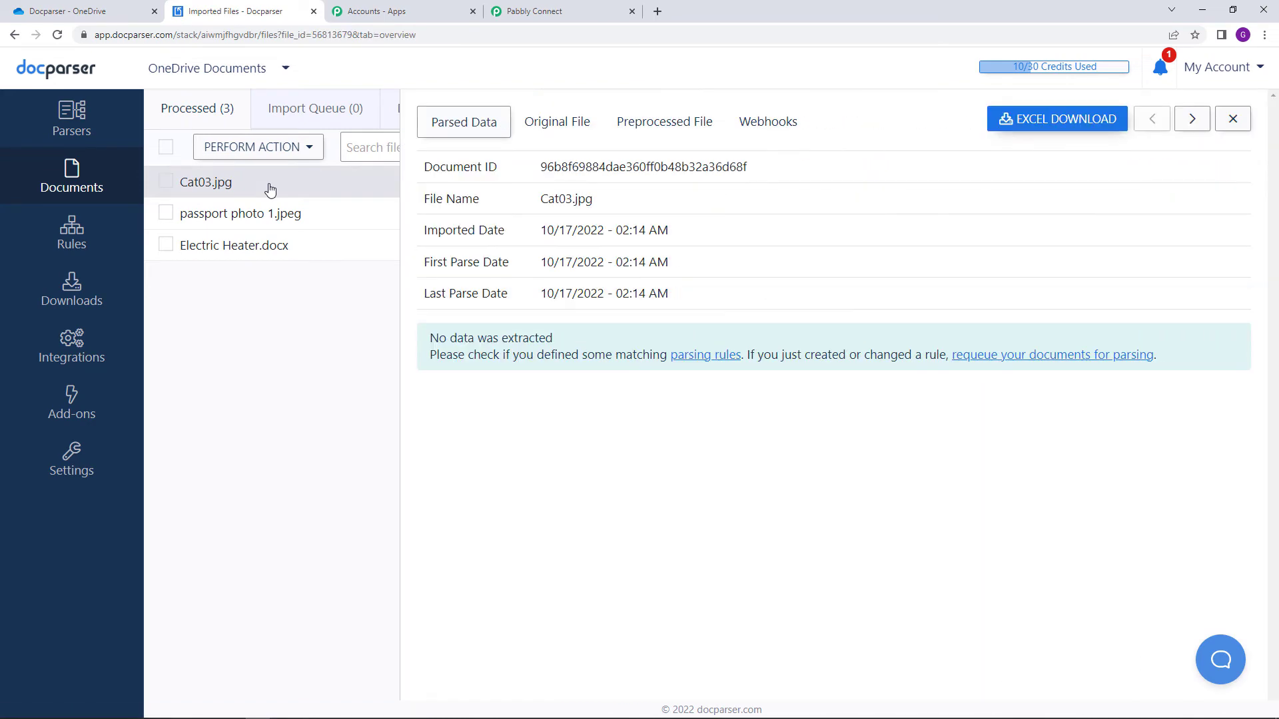
left_click(561, 125)
scroll(727, 301, "down", 5)
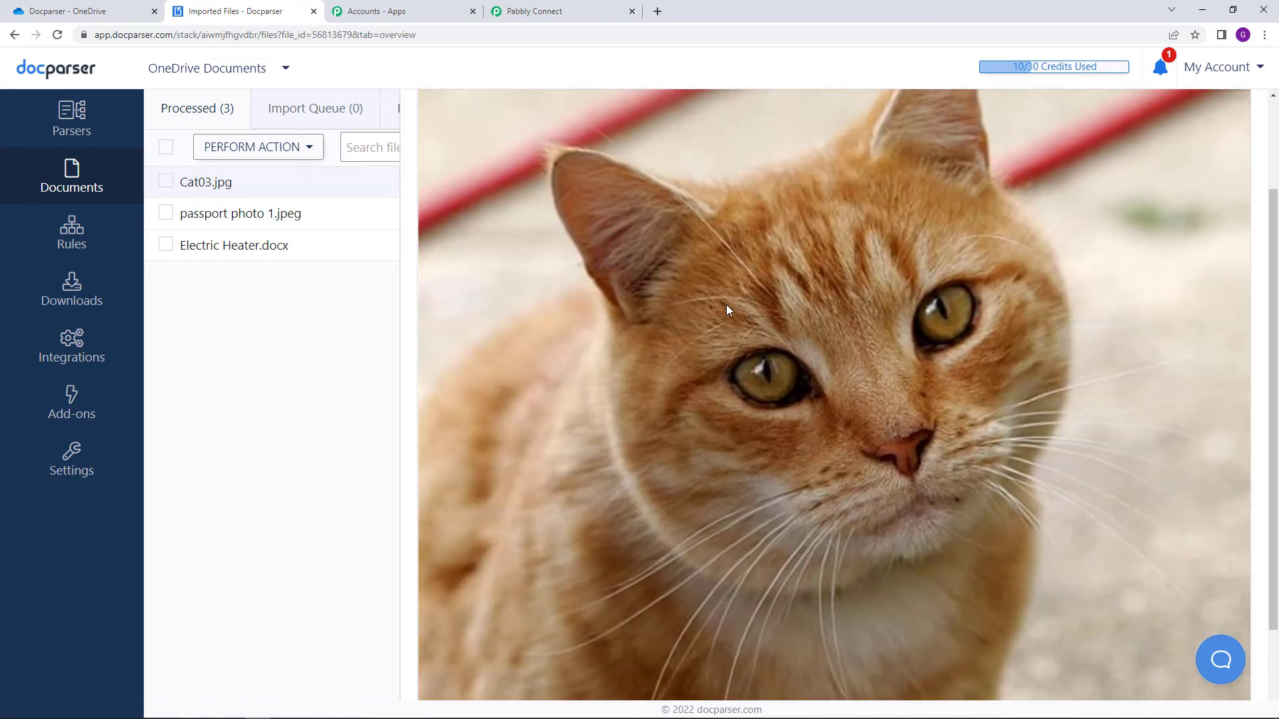
scroll(997, 300, "up", 5)
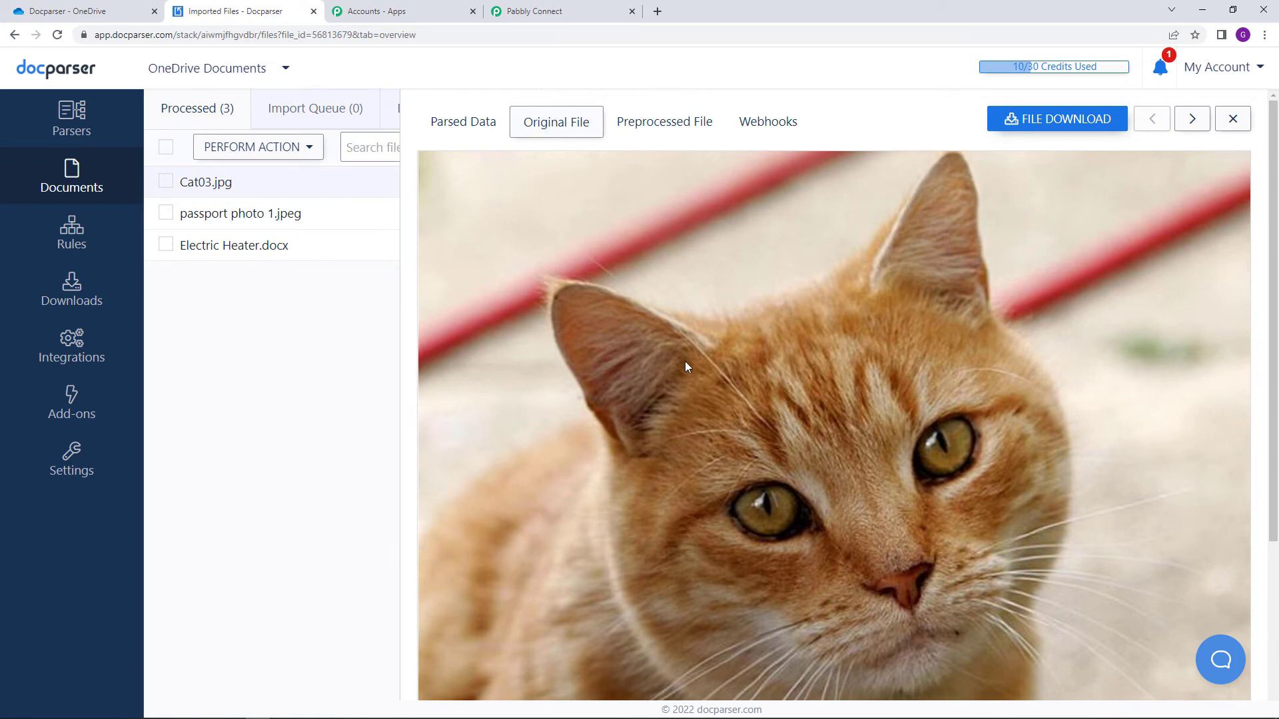
scroll(685, 361, "down", 5)
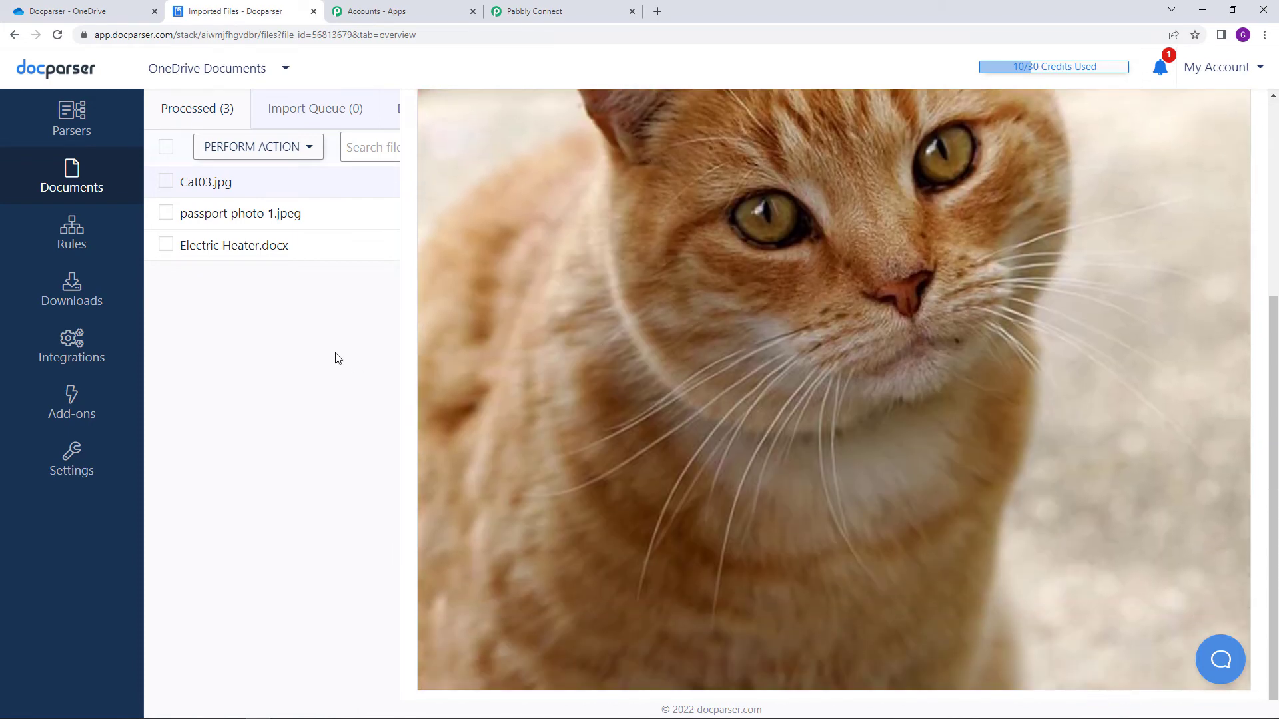
Return to Pabbly Connect, save the Docparser action and dismiss the confirmation message
left_click(563, 9)
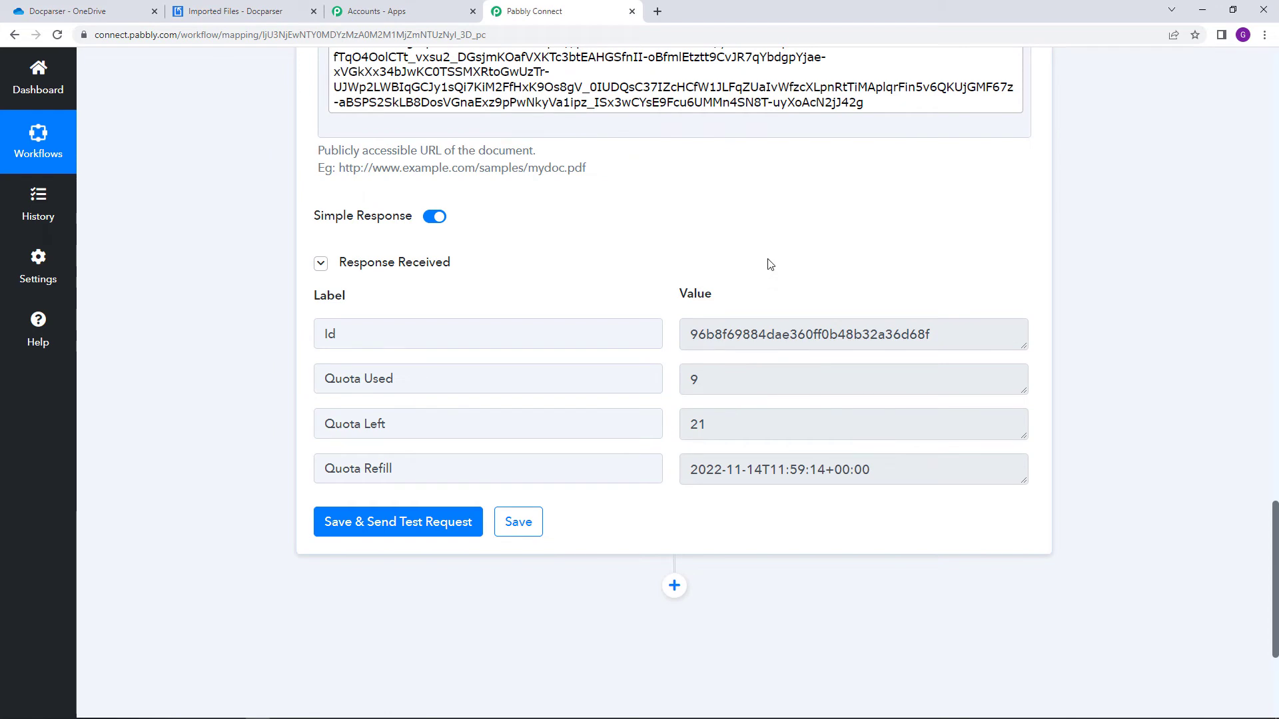
left_click(537, 525)
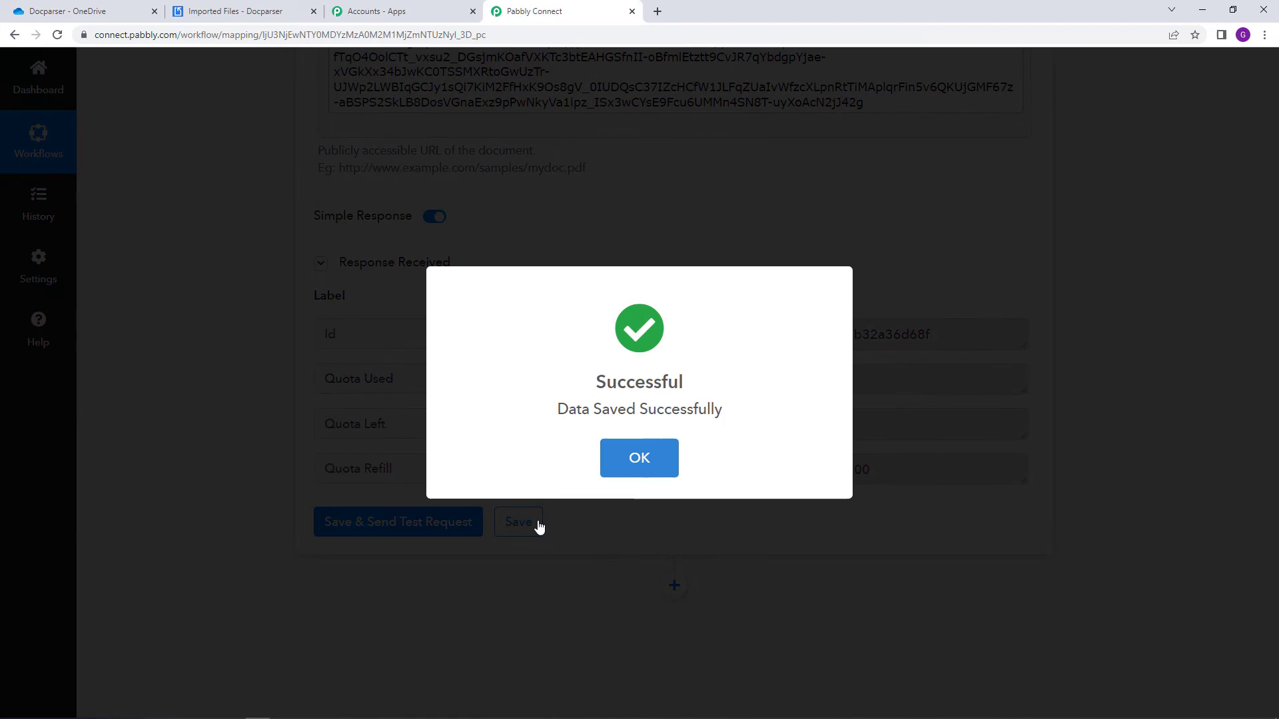
left_click(858, 510)
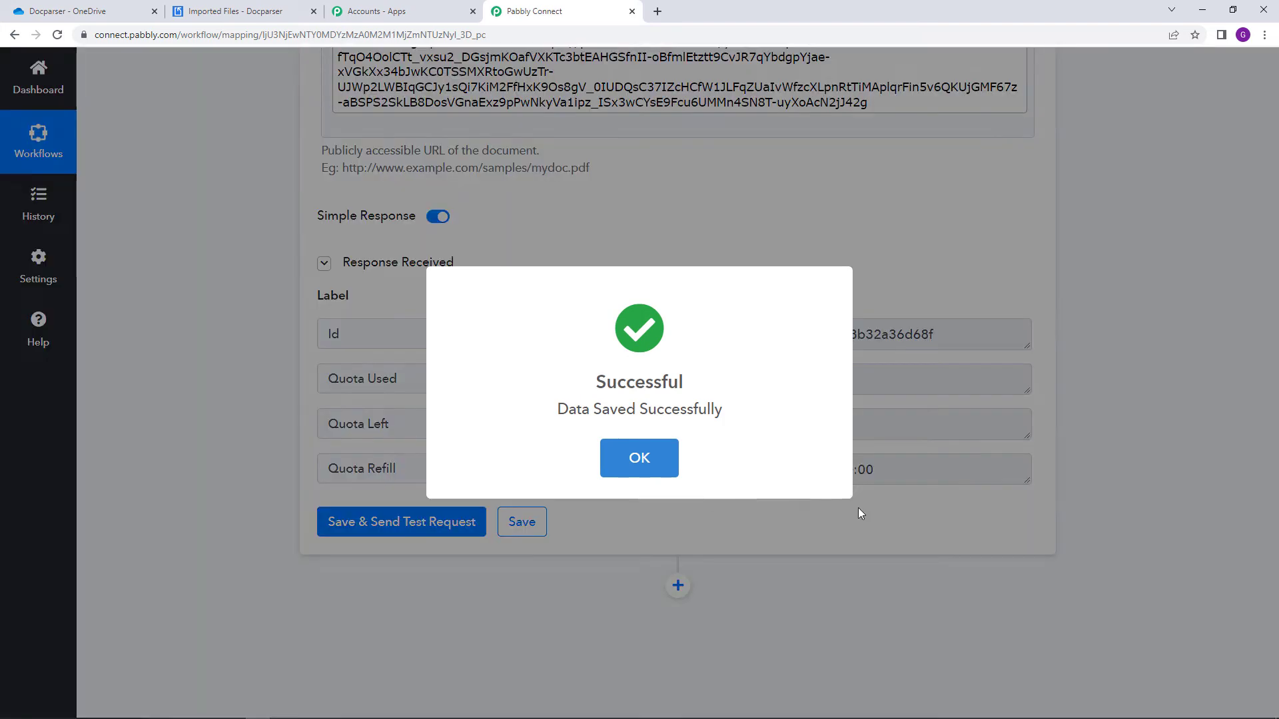
Review the workflow's OneDrive trigger folder path and the Docparser action's parser and document URL, then switch to Docparser's documents
left_click_drag(1276, 581, 1276, 126)
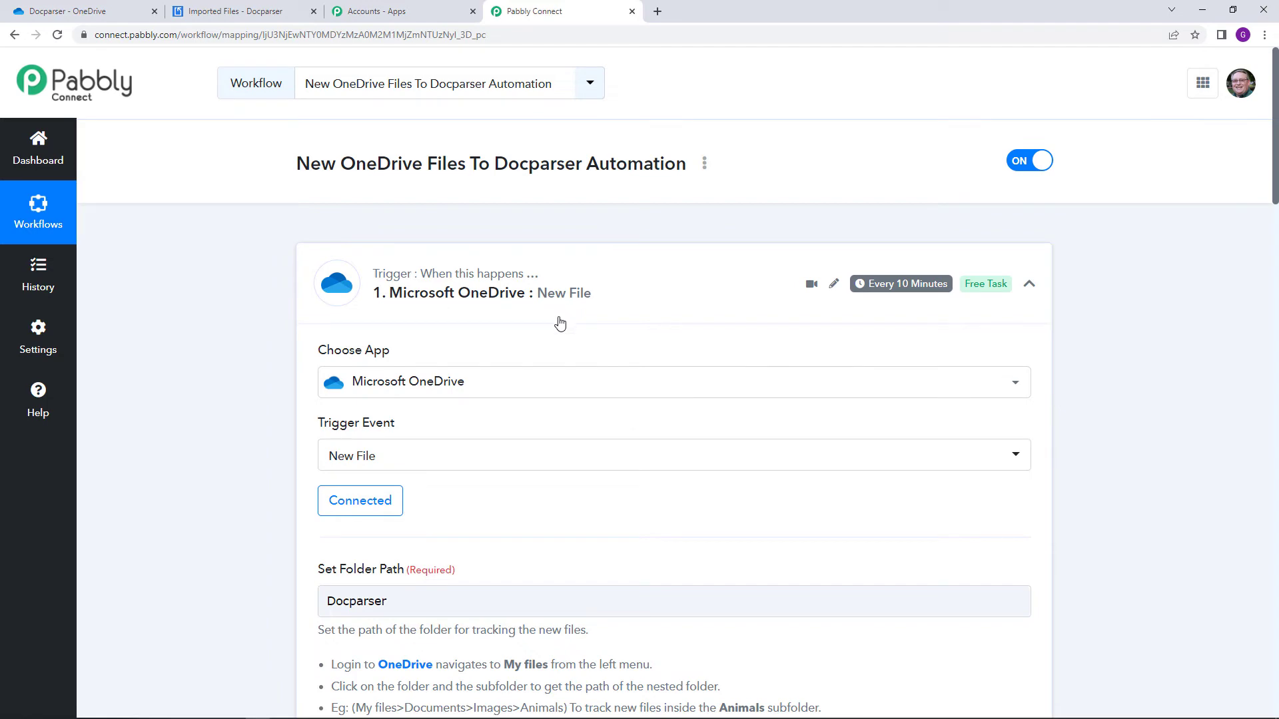
scroll(559, 323, "down", 4)
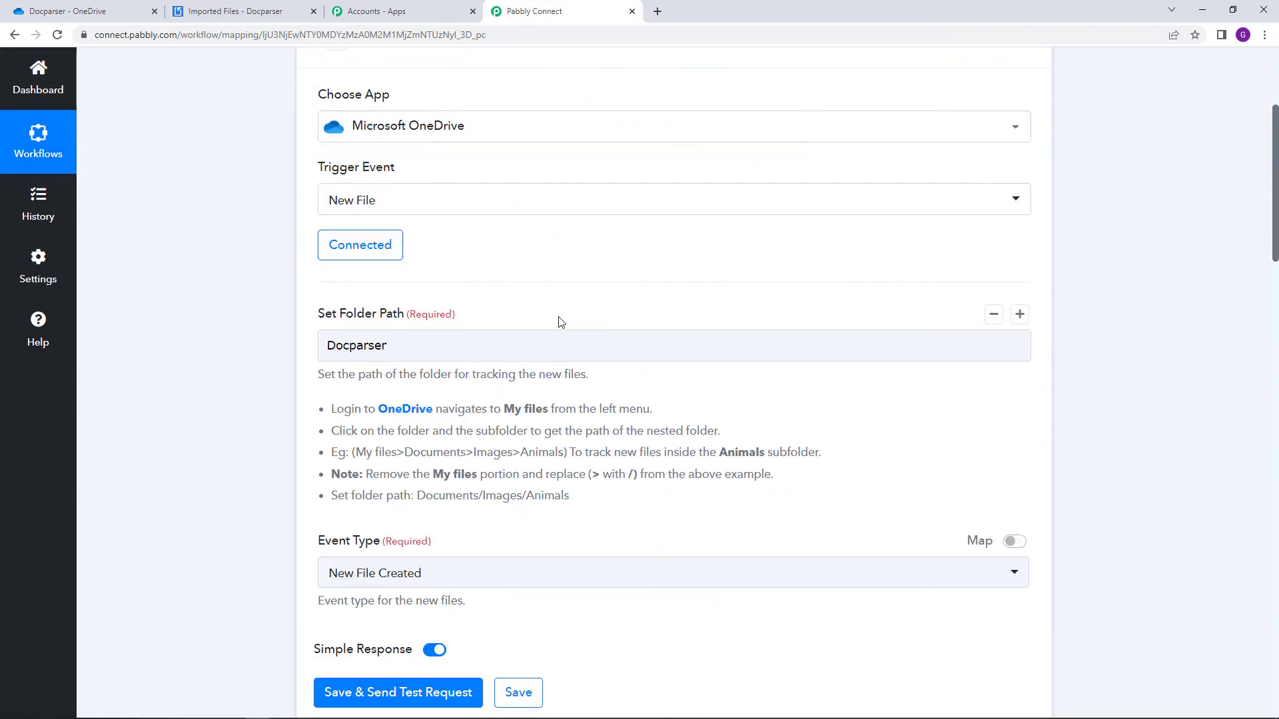
scroll(367, 329, "down", 2)
left_click_drag(390, 202, 279, 209)
left_click(278, 208)
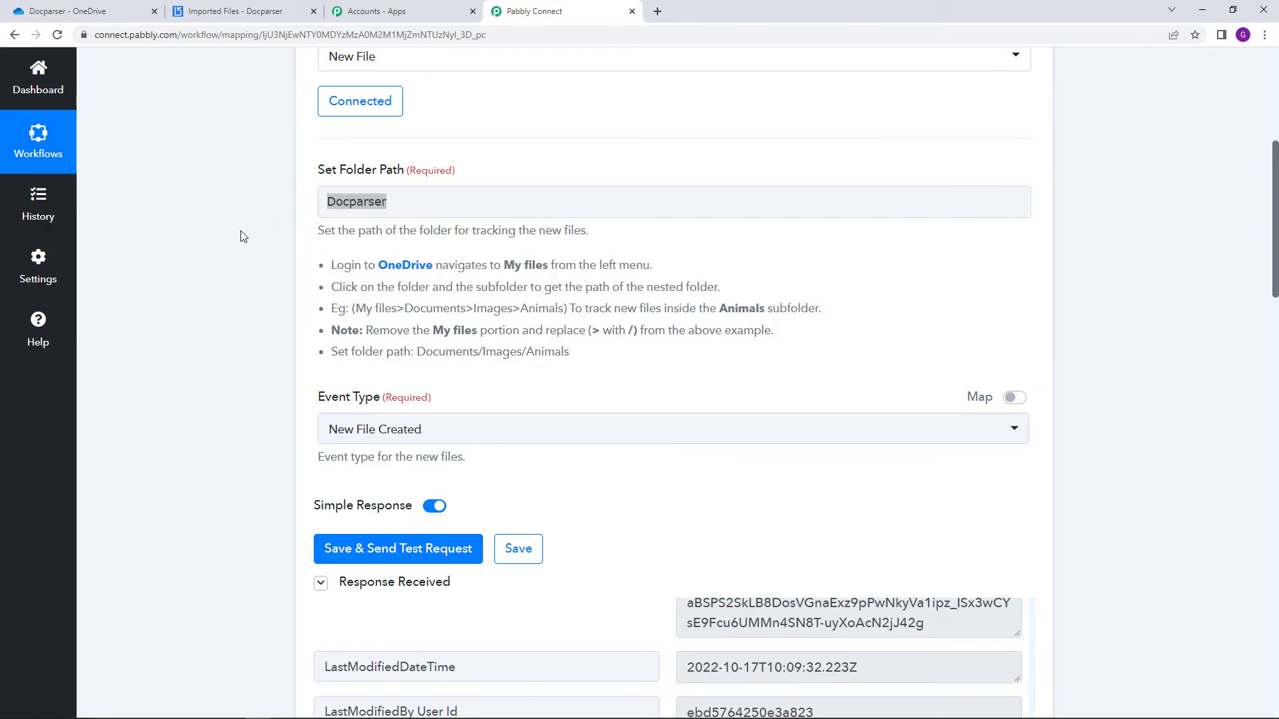
scroll(239, 240, "down", 7)
scroll(239, 240, "down", 20)
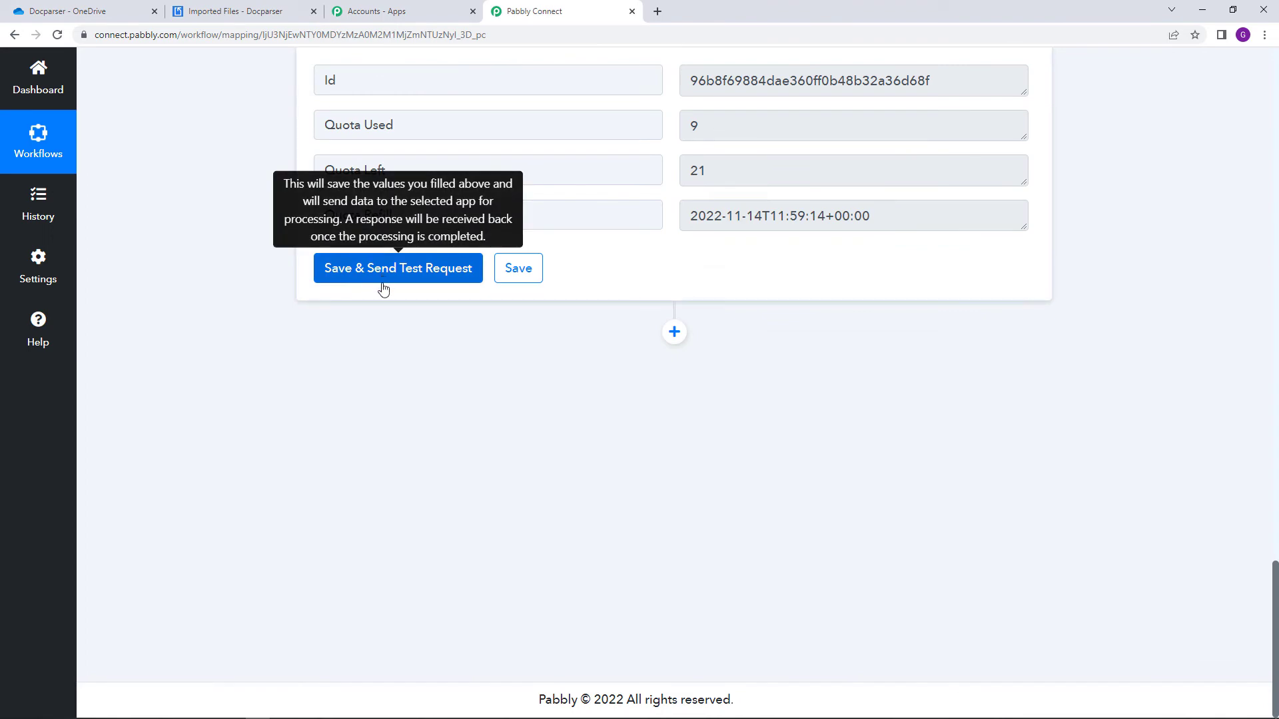
scroll(666, 385, "up", 5)
scroll(666, 385, "up", 4)
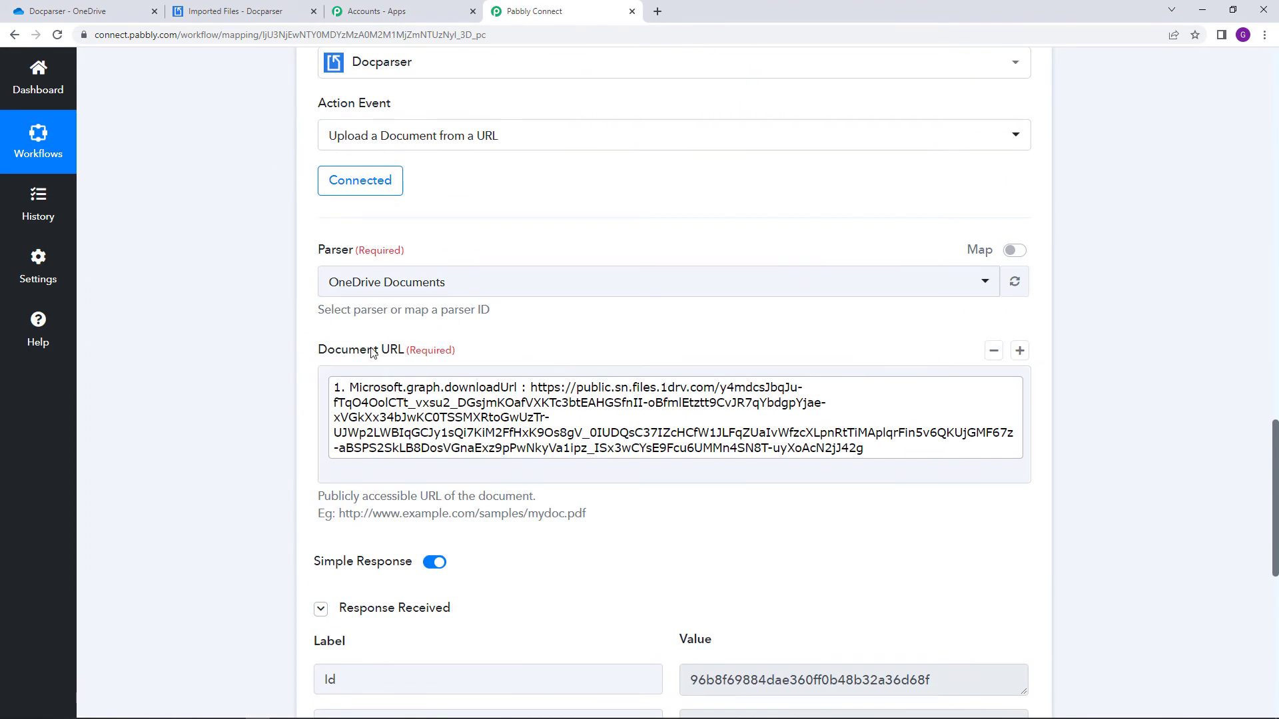
scroll(355, 339, "up", 1)
scroll(355, 340, "up", 2)
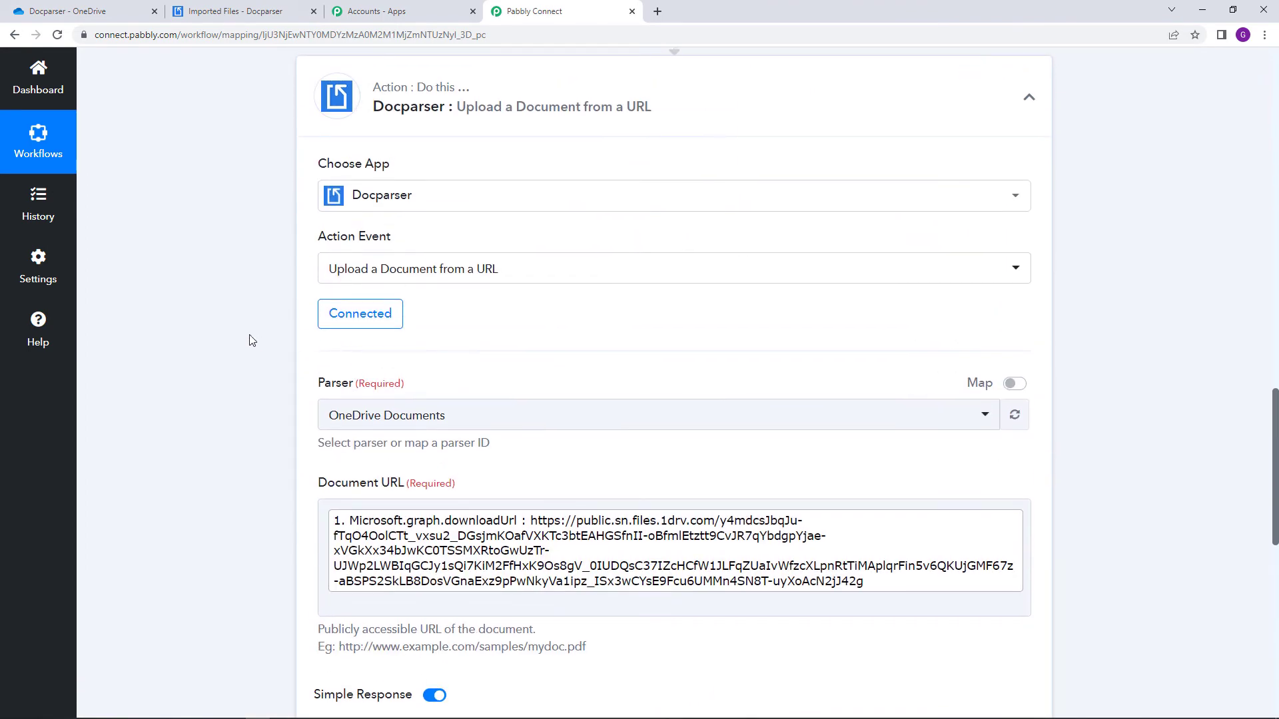
left_click(235, 11)
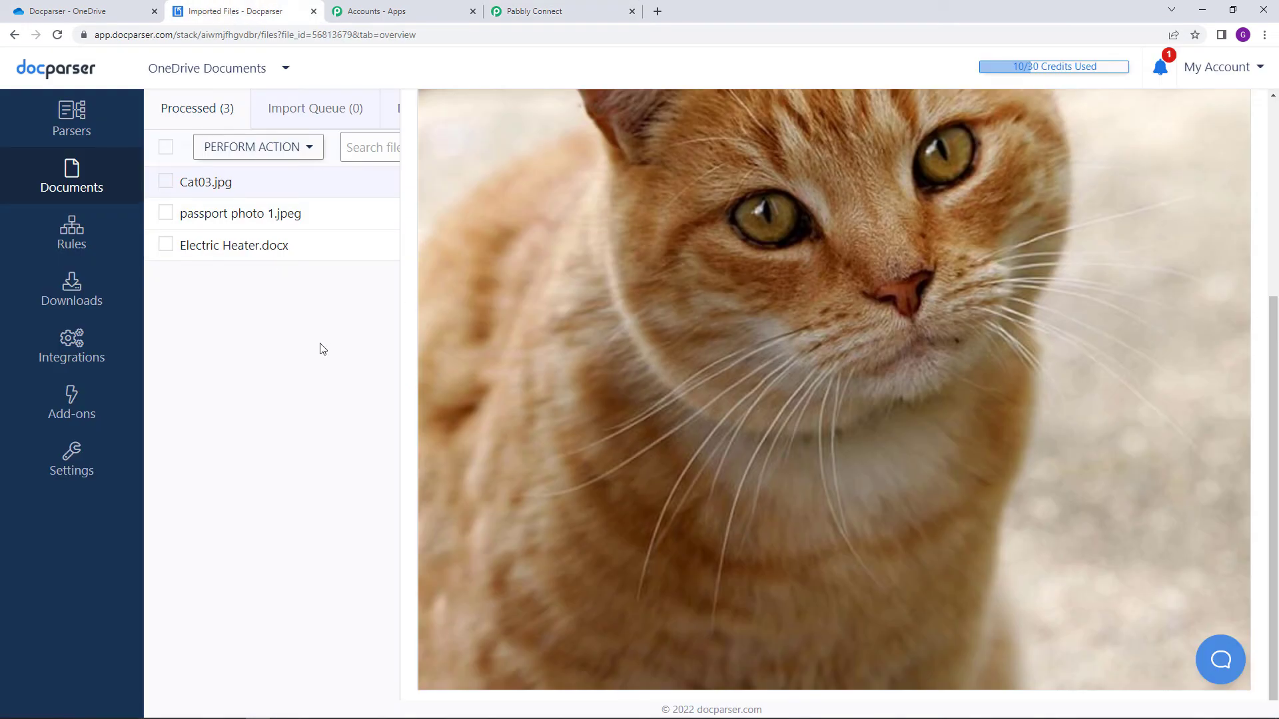
Return to Docparser's document list, view the OneDrive Docparser folder, and check the checking interval of the workflow's OneDrive trigger in Pabbly Connect
left_click(114, 194)
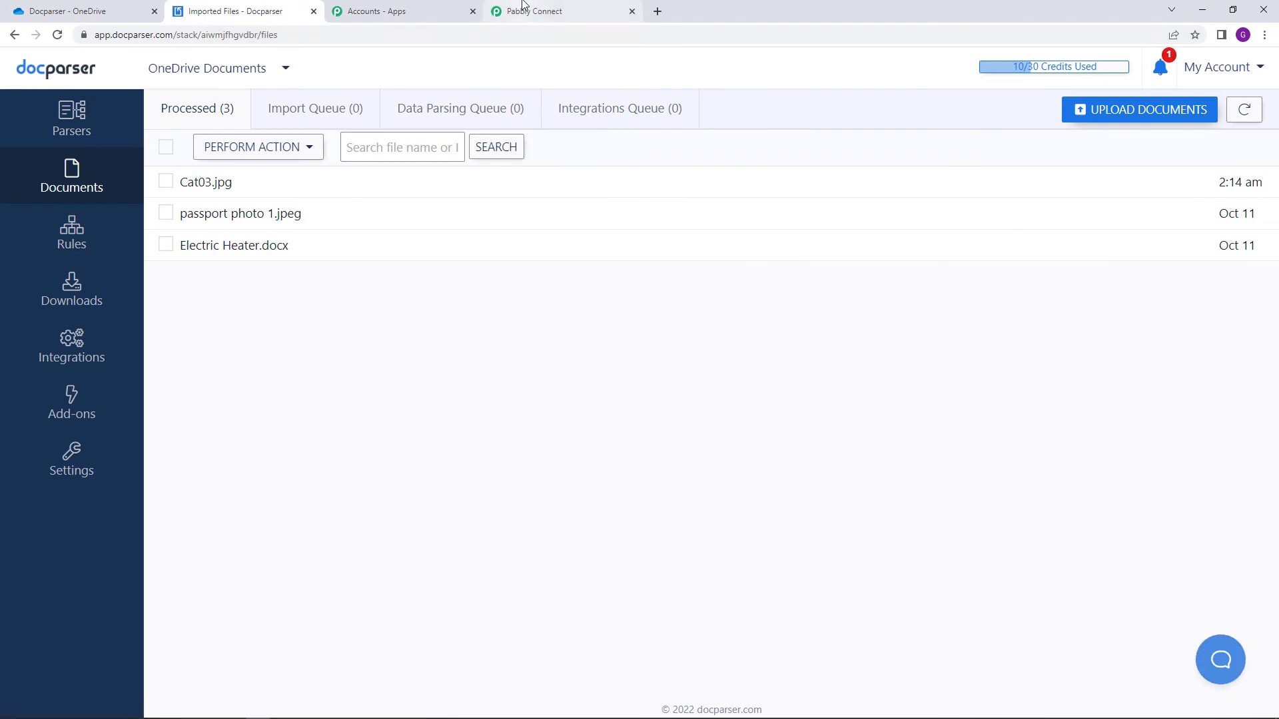
left_click(523, 8)
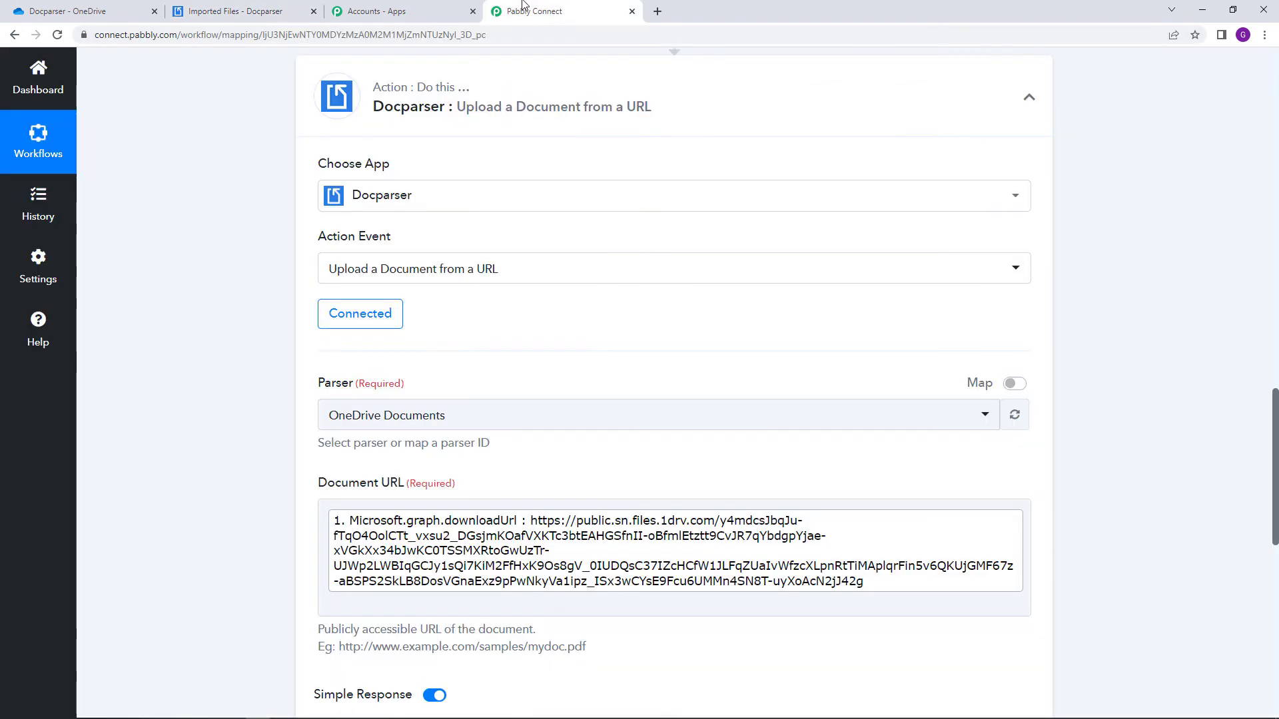
left_click(63, 7)
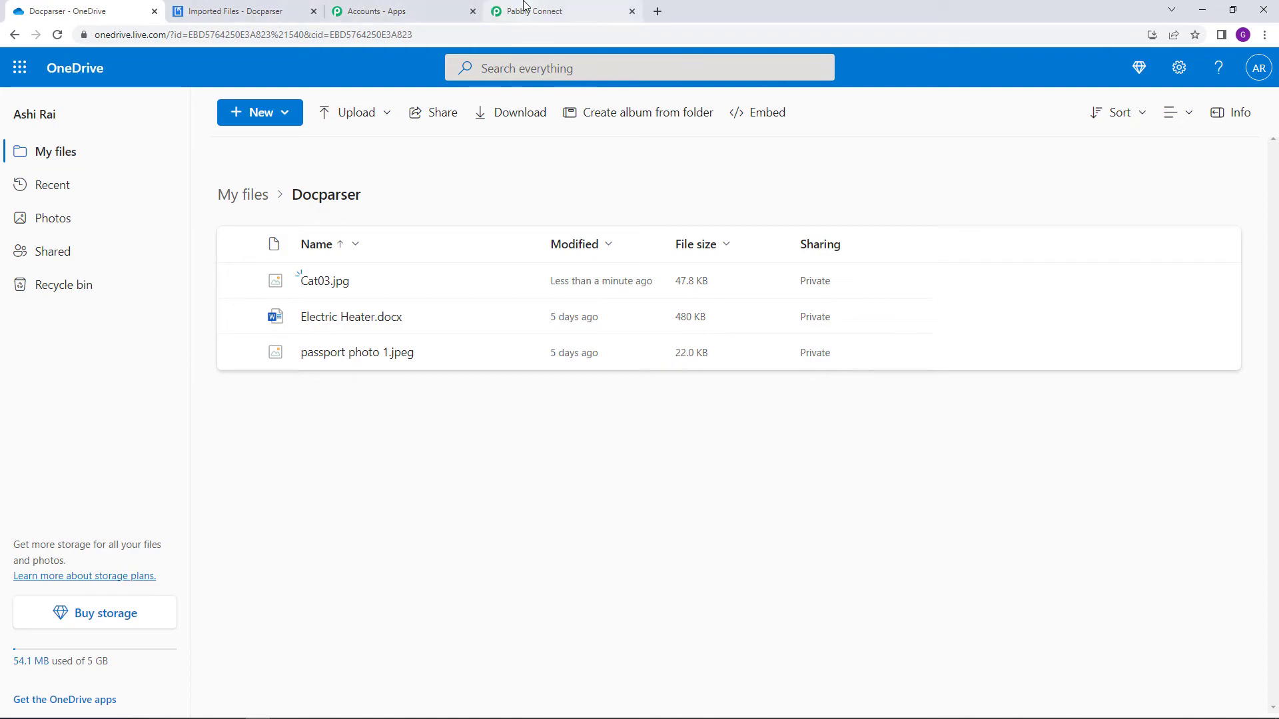
left_click(543, 15)
left_click_drag(1275, 467, 1275, 97)
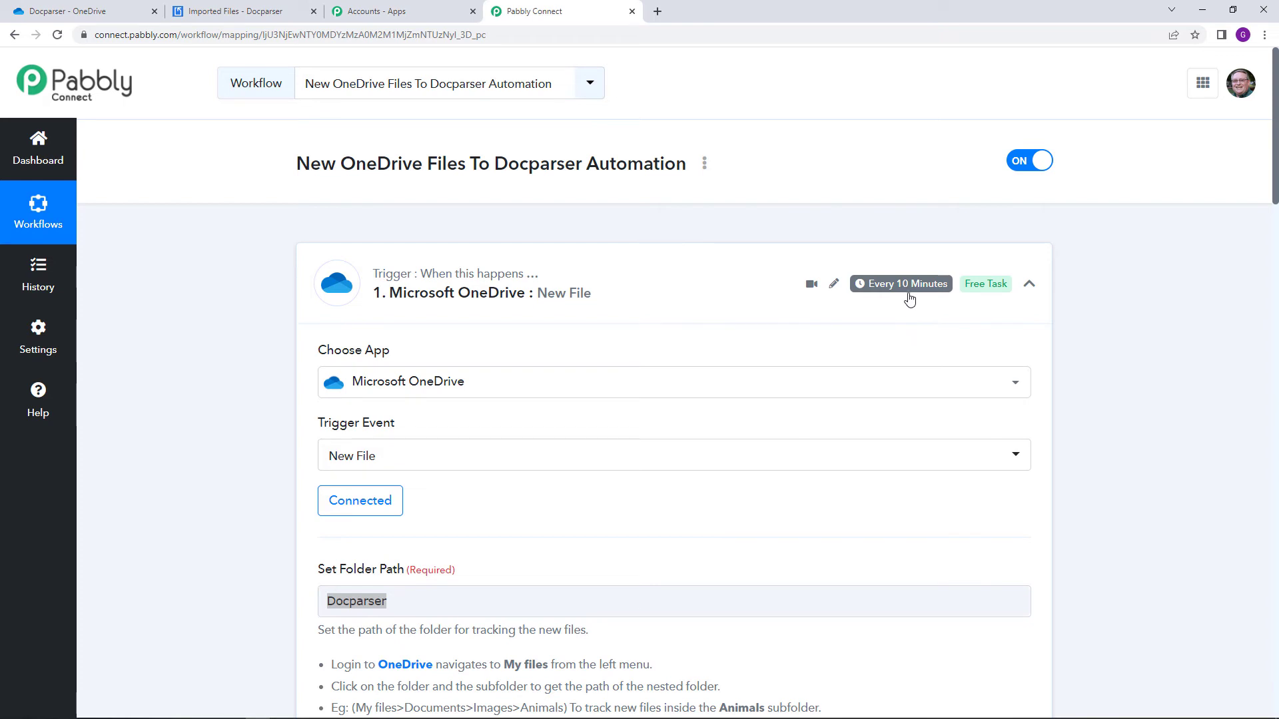
mouse_move(908, 292)
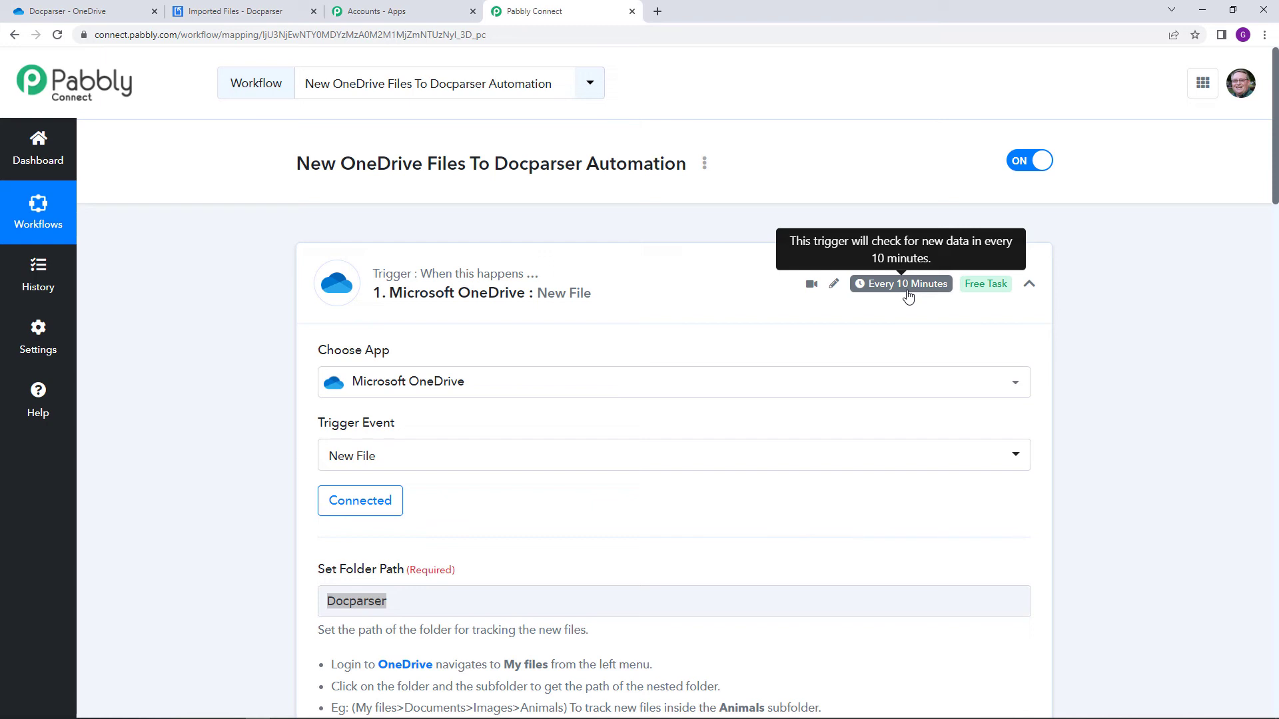
mouse_move(891, 292)
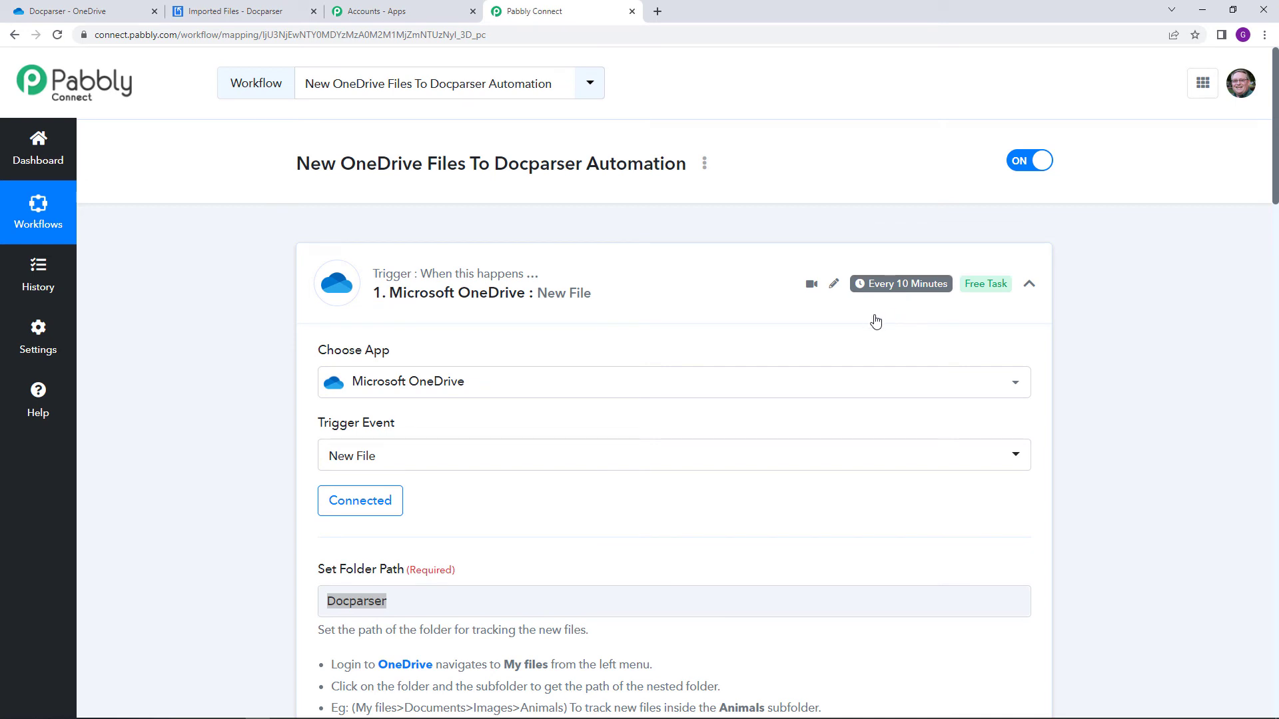
Switch to OneDrive and upload the Sunflower image from the Desktop to the Docparser folder
left_click(128, 14)
left_click(365, 118)
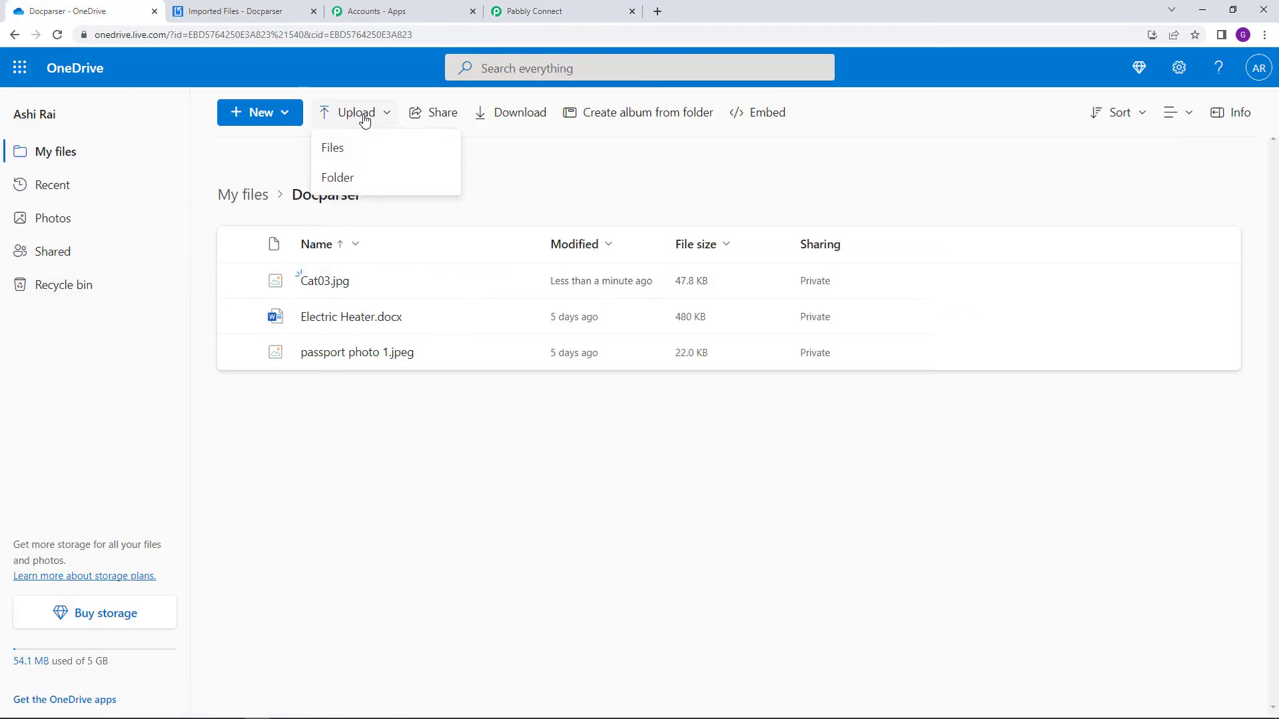
left_click(388, 151)
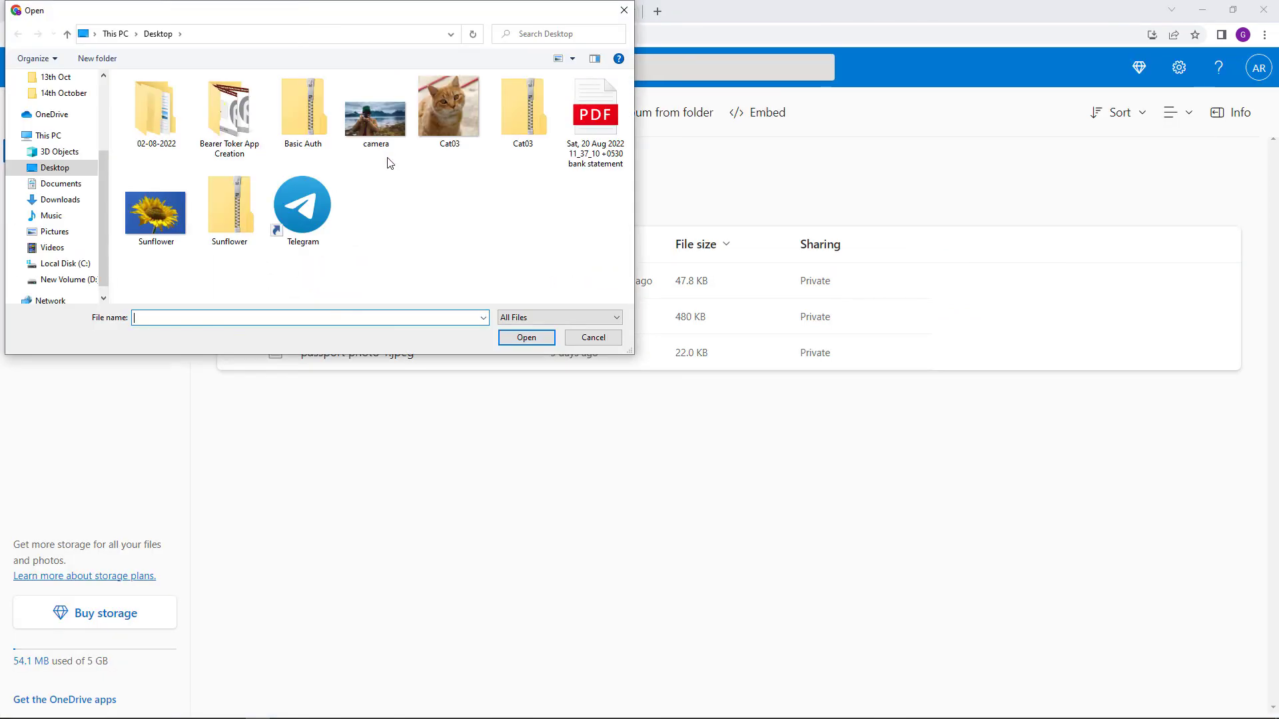
left_click(172, 225)
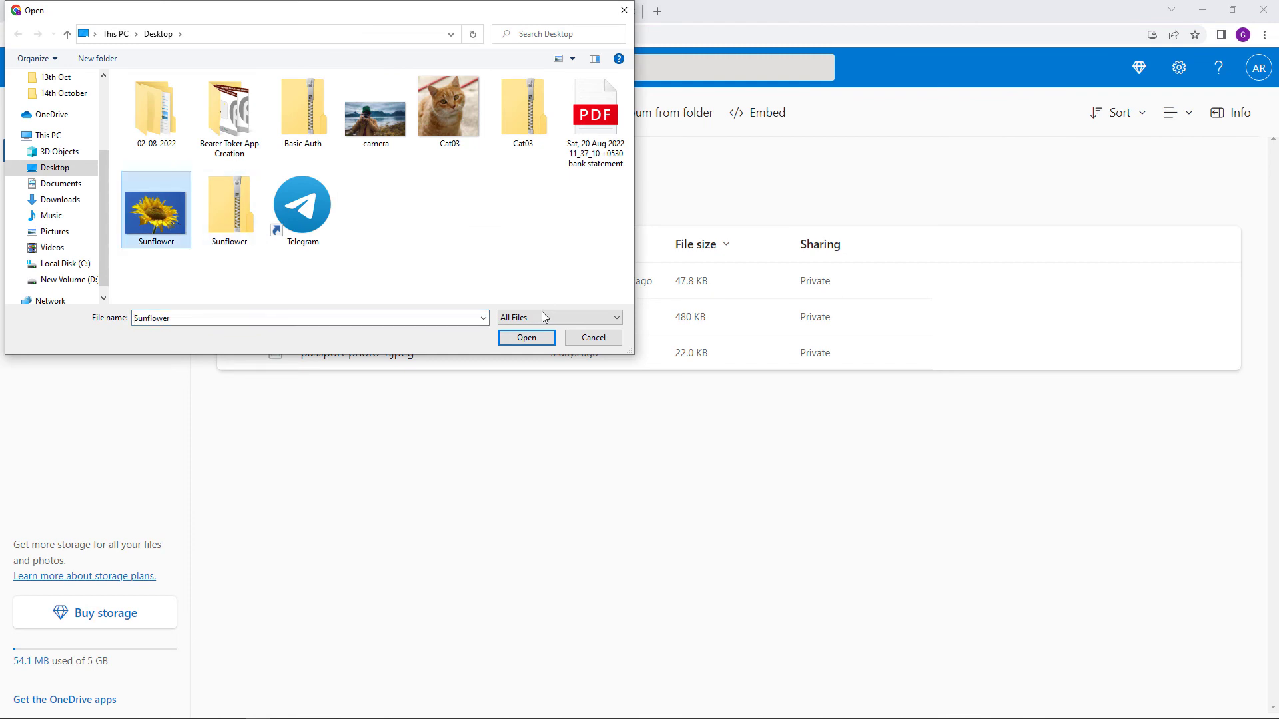
left_click(542, 336)
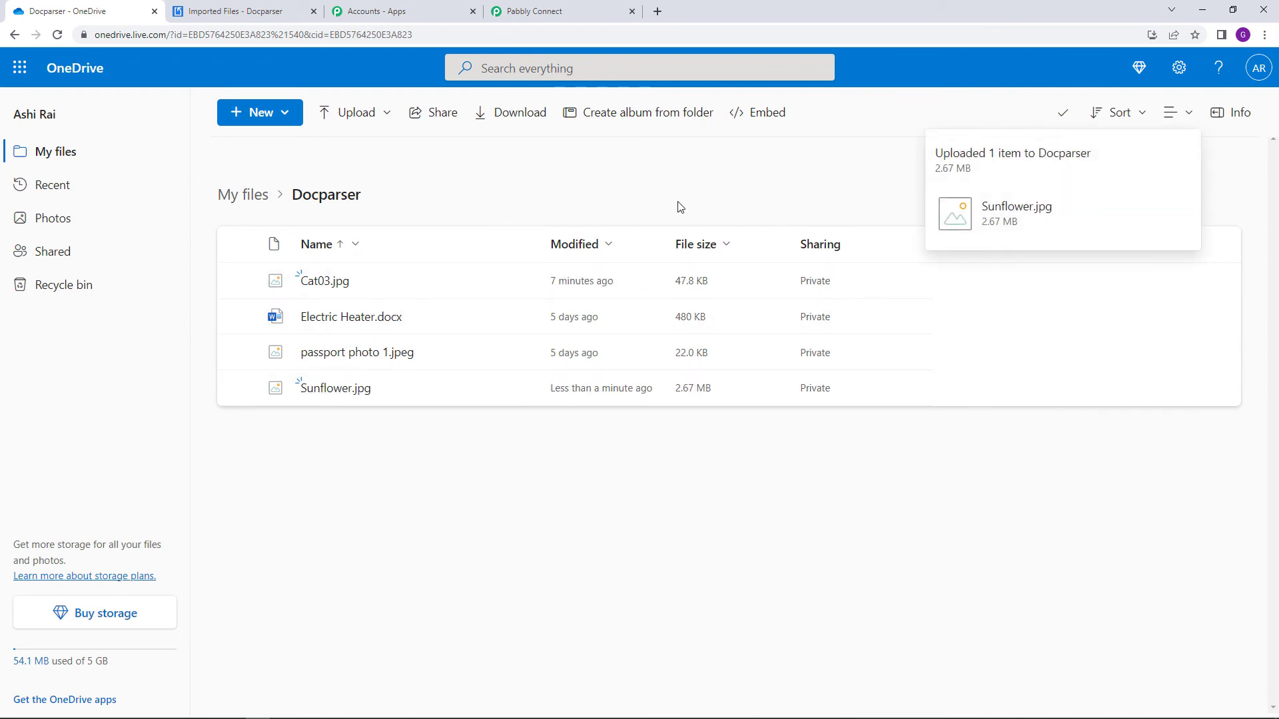
Switch to Docparser, refresh the OneDrive Documents list and view the original file of Sunflower.jpg
left_click(228, 9)
left_click(60, 37)
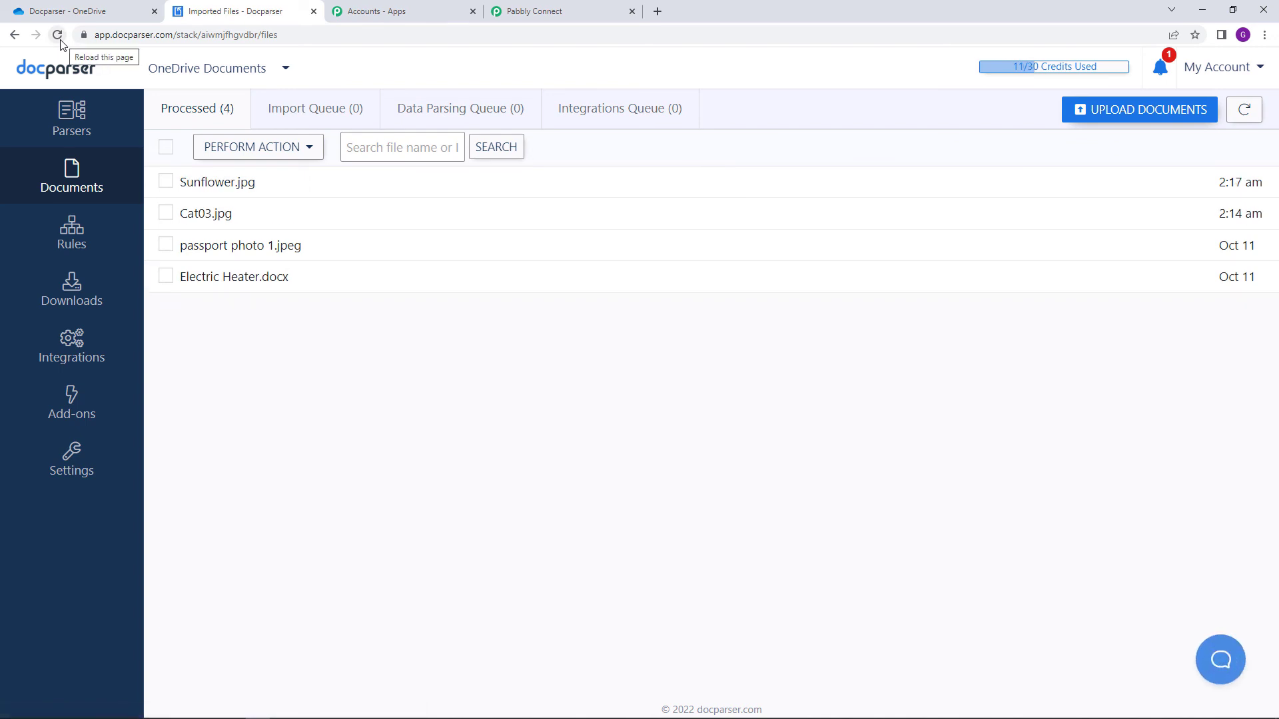
left_click(263, 190)
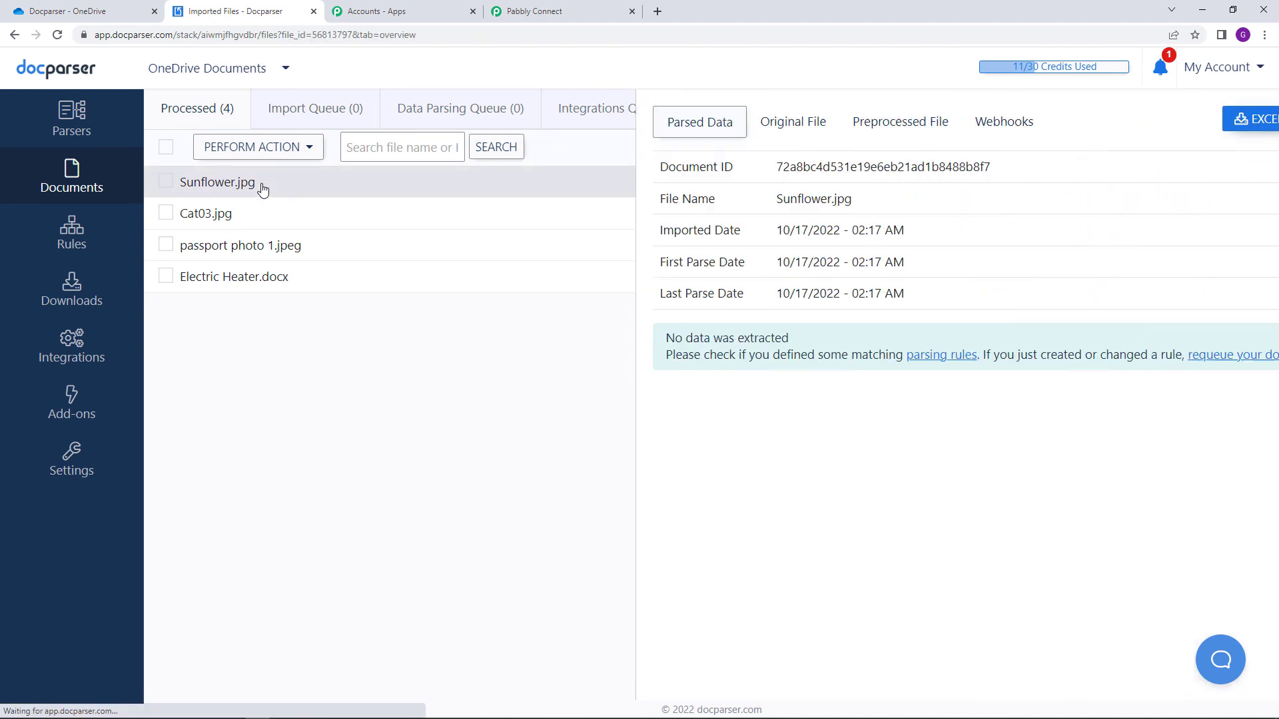
left_click(559, 133)
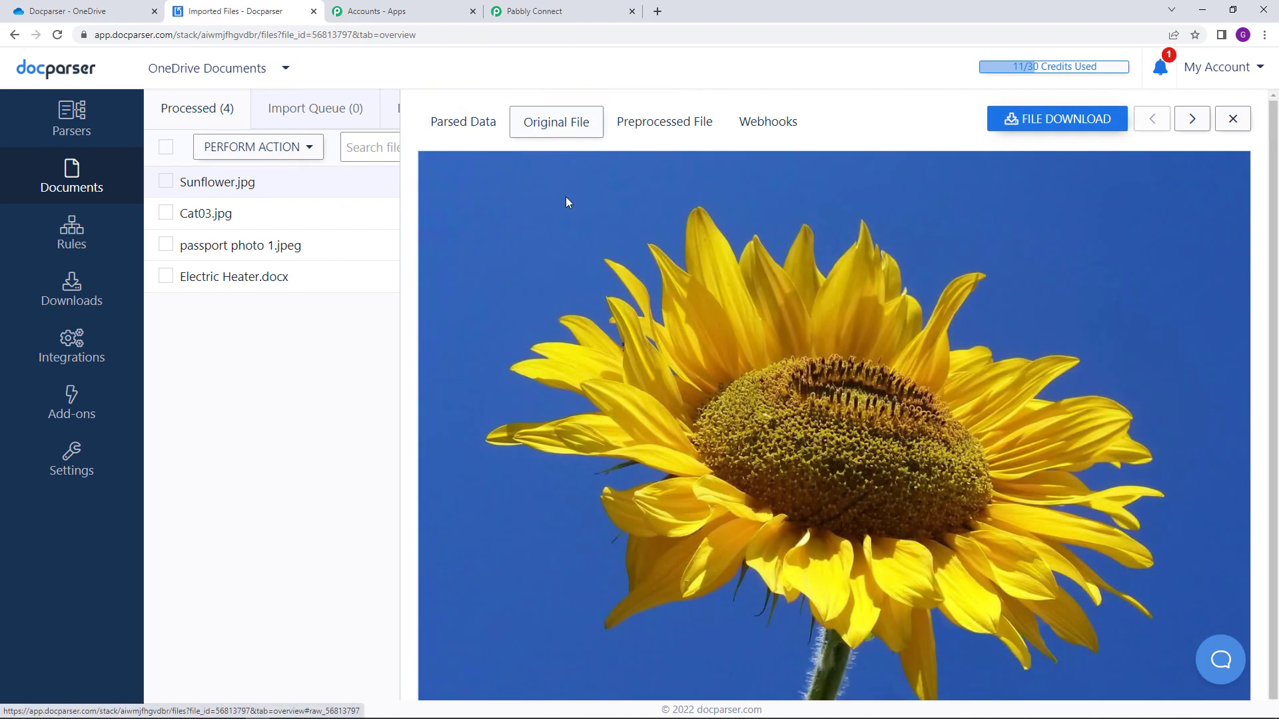
scroll(786, 413, "down", 1)
scroll(786, 413, "up", 1)
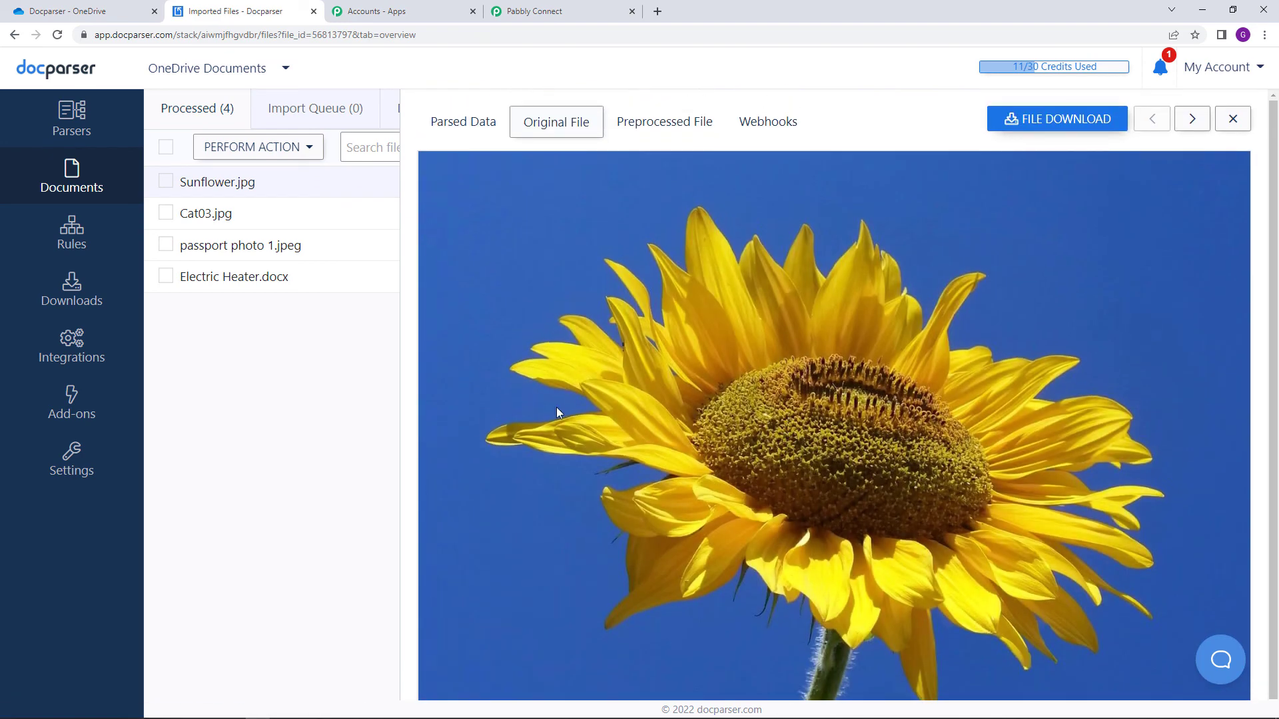
Return to Pabbly Connect, generate a share link for the New OneDrive Files To Docparser Automation workflow, close it and reopen the workflow's options
left_click(585, 16)
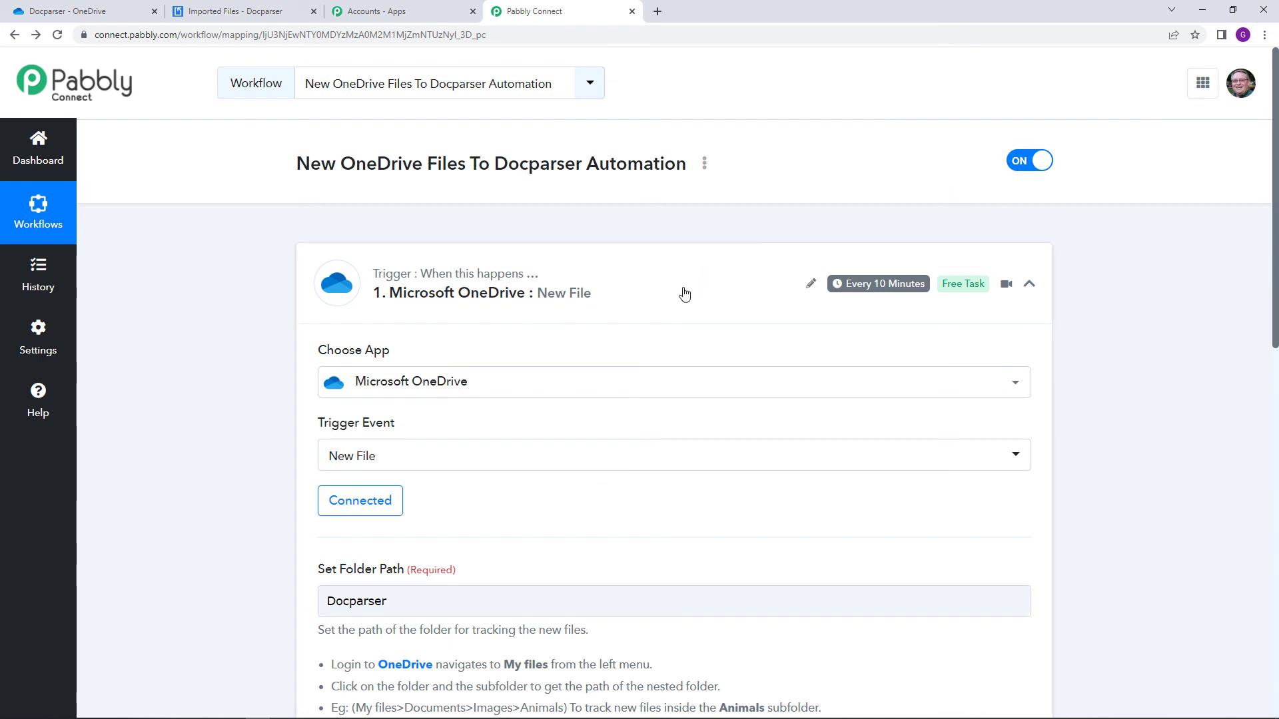
scroll(685, 294, "down", 1)
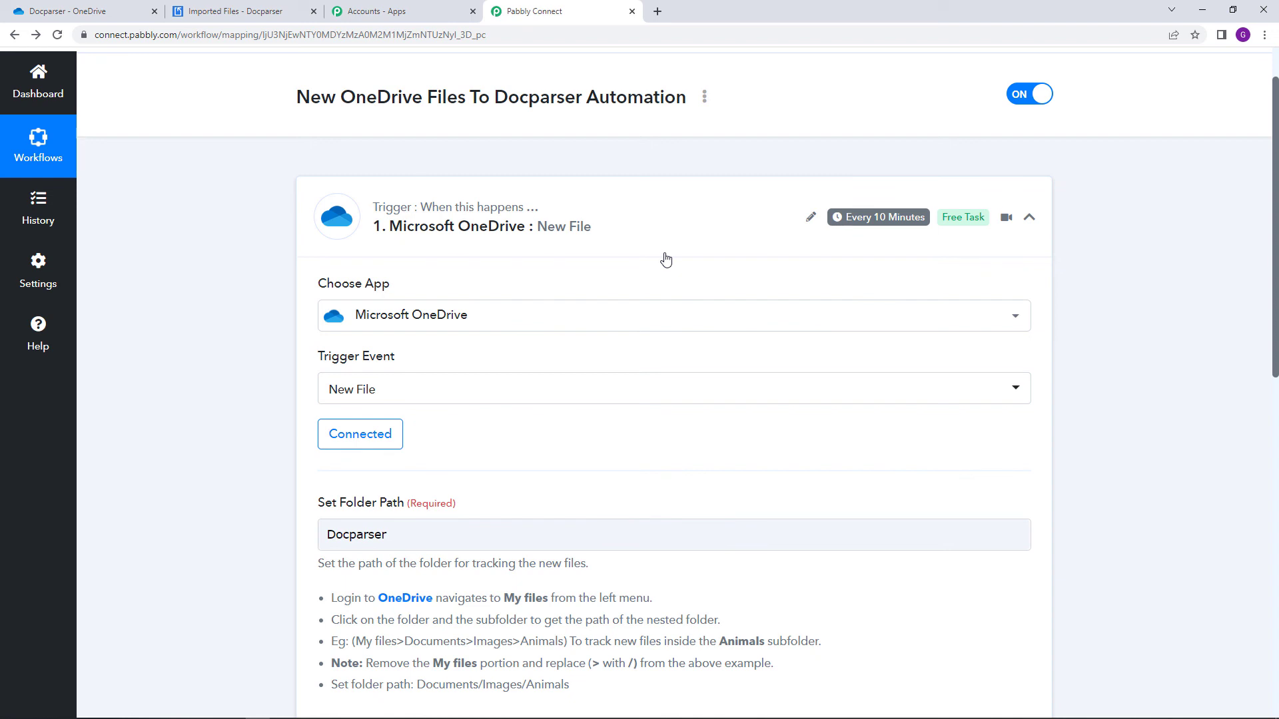
scroll(665, 259, "up", 1)
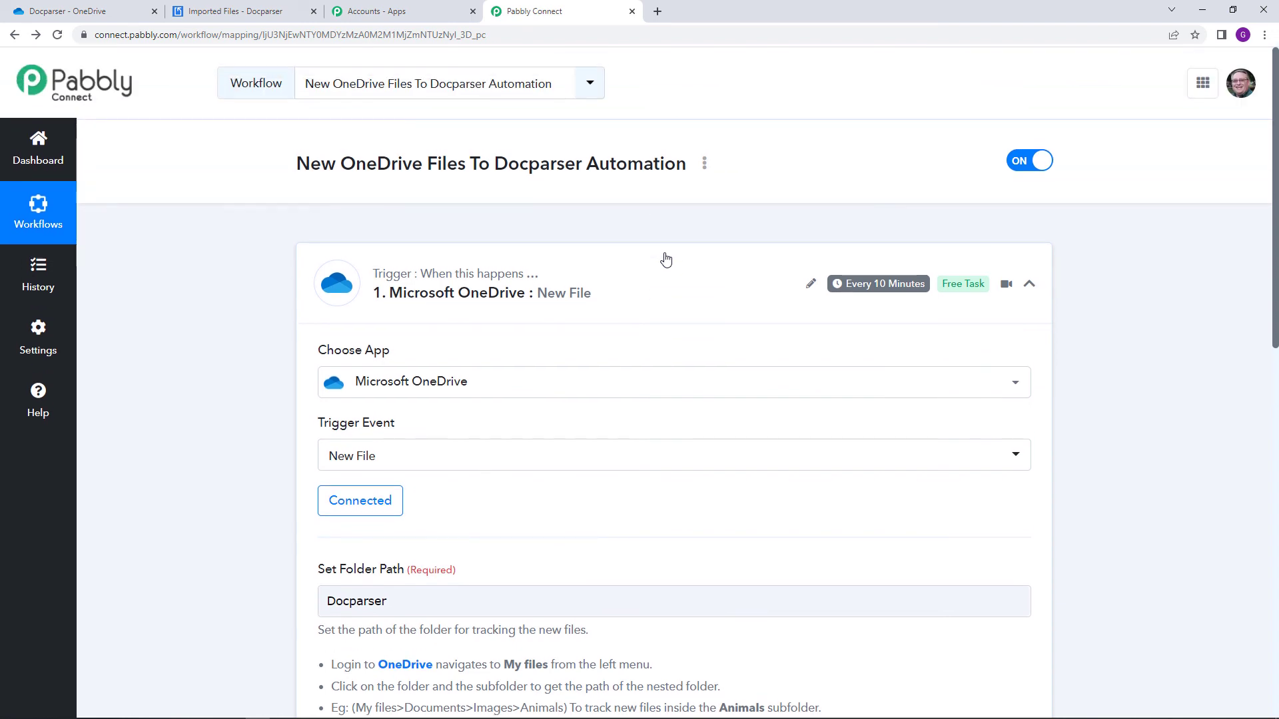
left_click(705, 163)
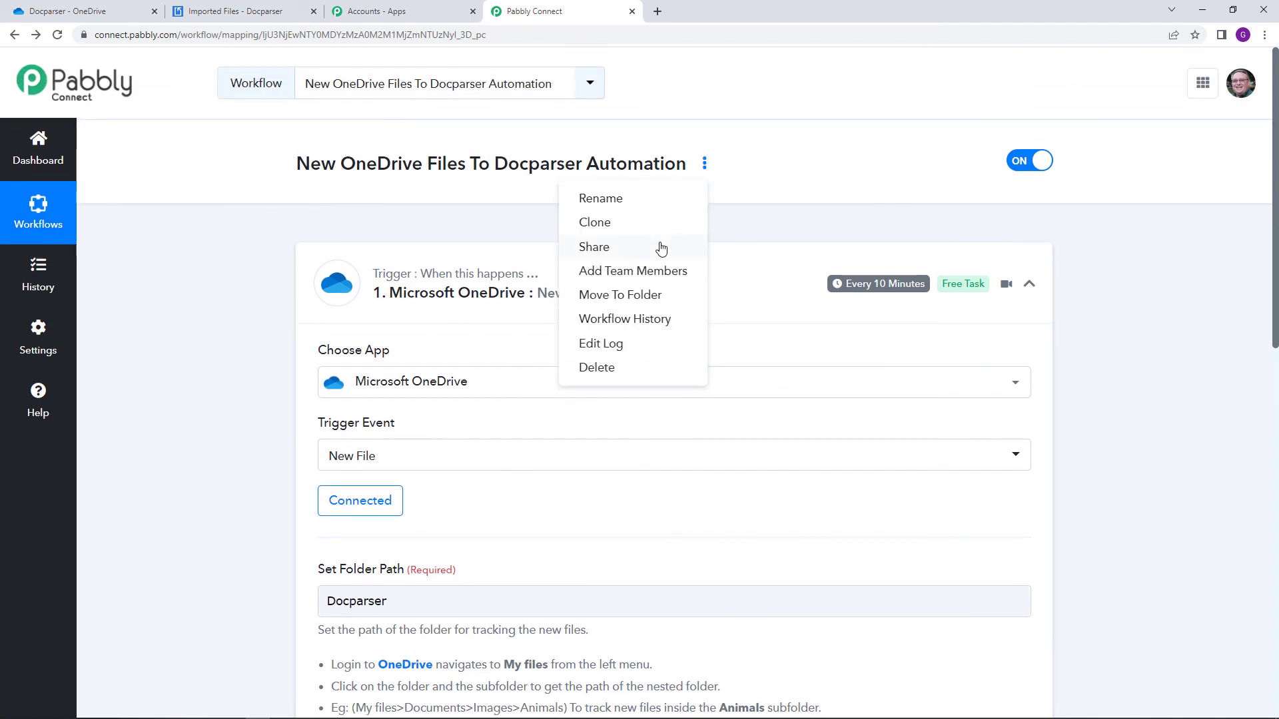
left_click(661, 248)
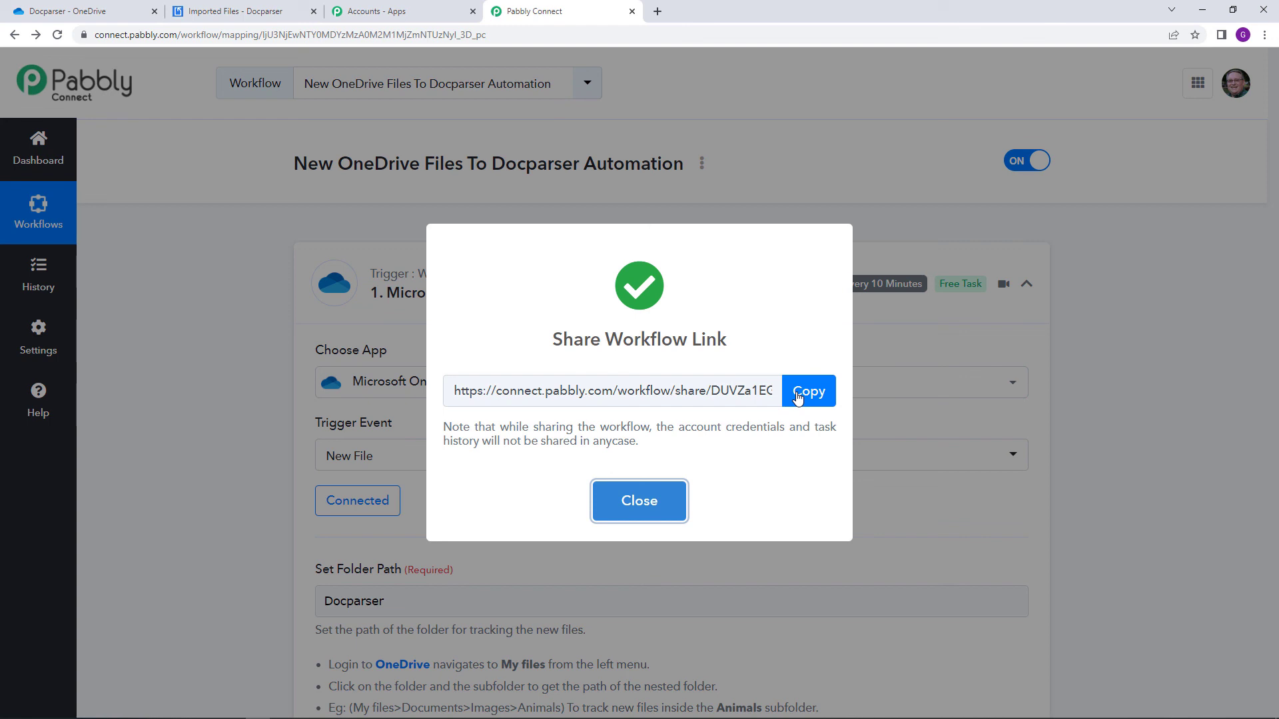
left_click(640, 513)
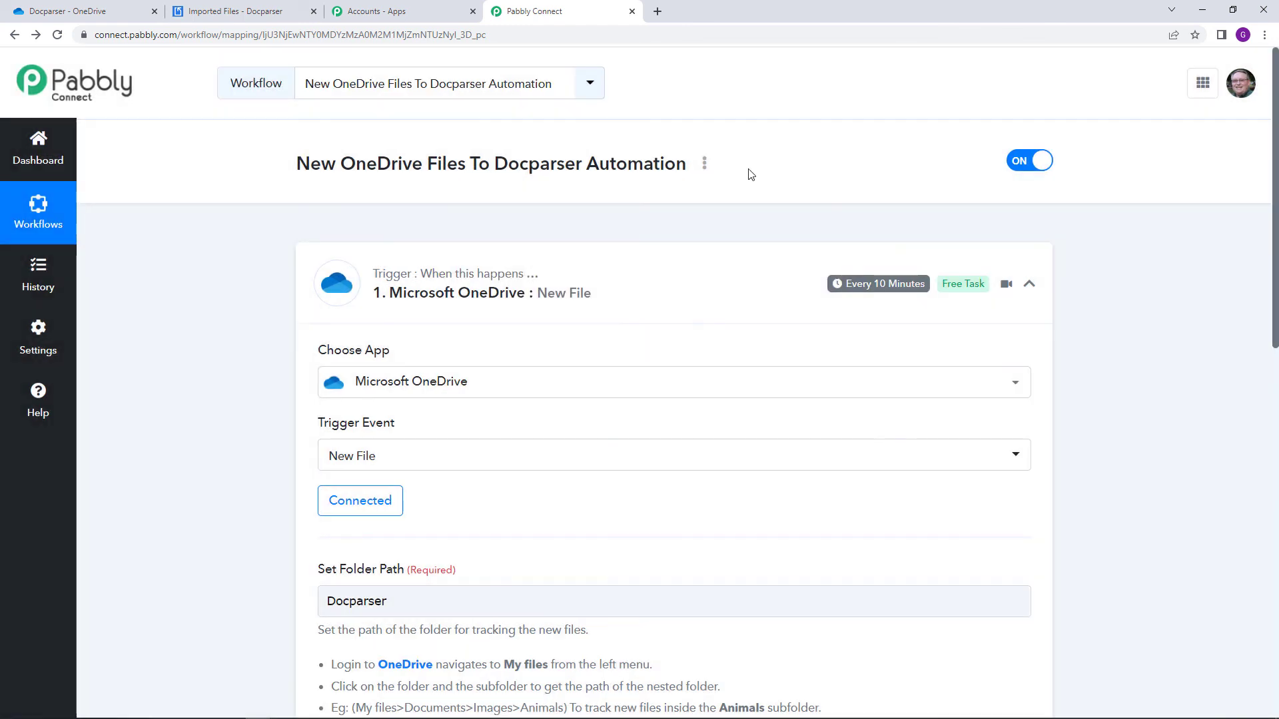
left_click(705, 164)
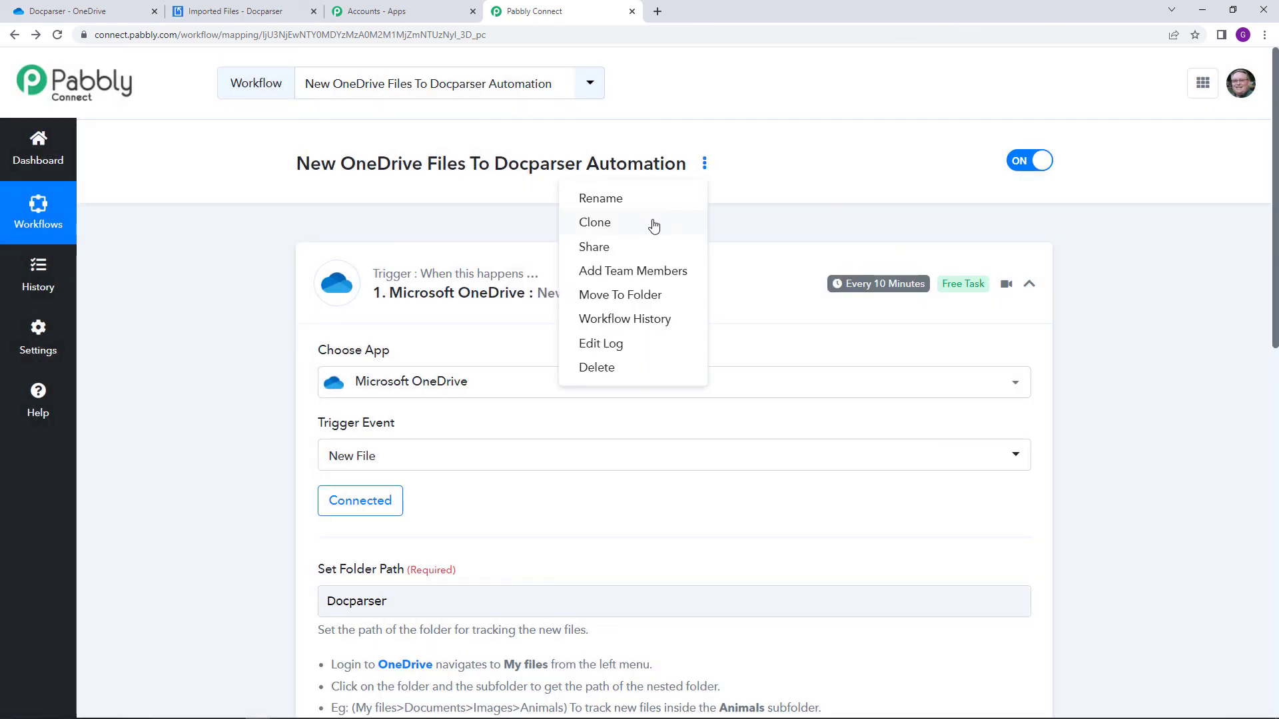